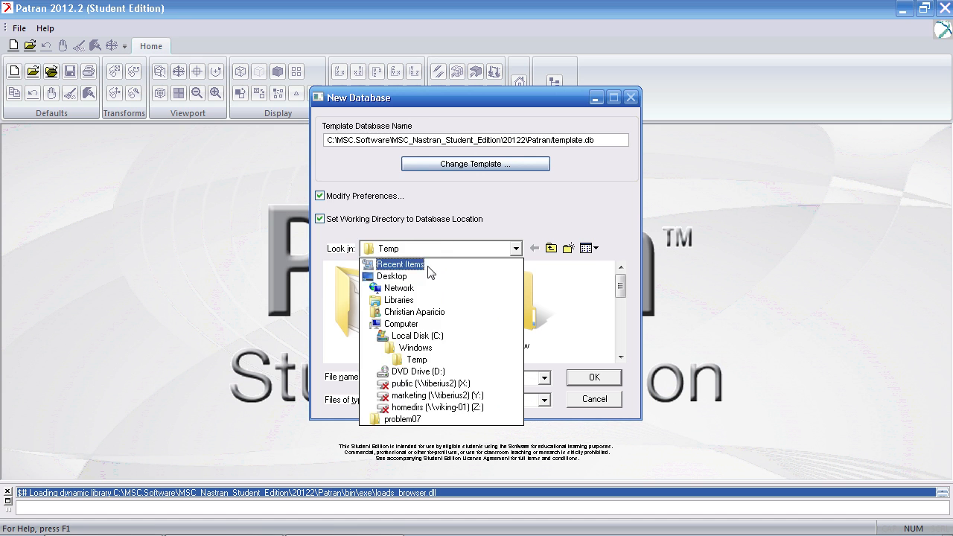
# - Create a new database named problem07 in the problem07 folder and accept the default MSC.Nastran structural model preferences
pyautogui.click(403, 418)
pyautogui.moveTo(422, 386); pyautogui.dragTo(355, 376)
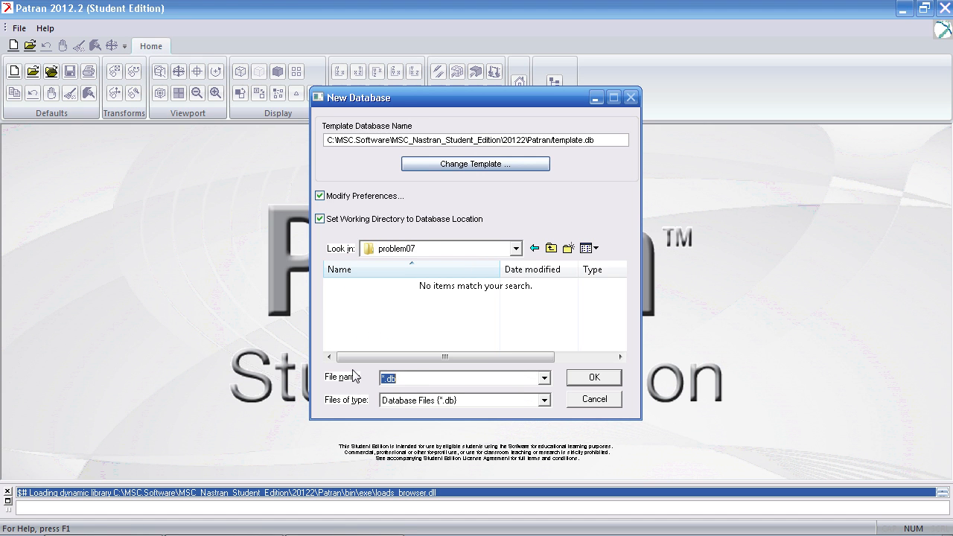
pyautogui.write('problem07')
pyautogui.press('Return')
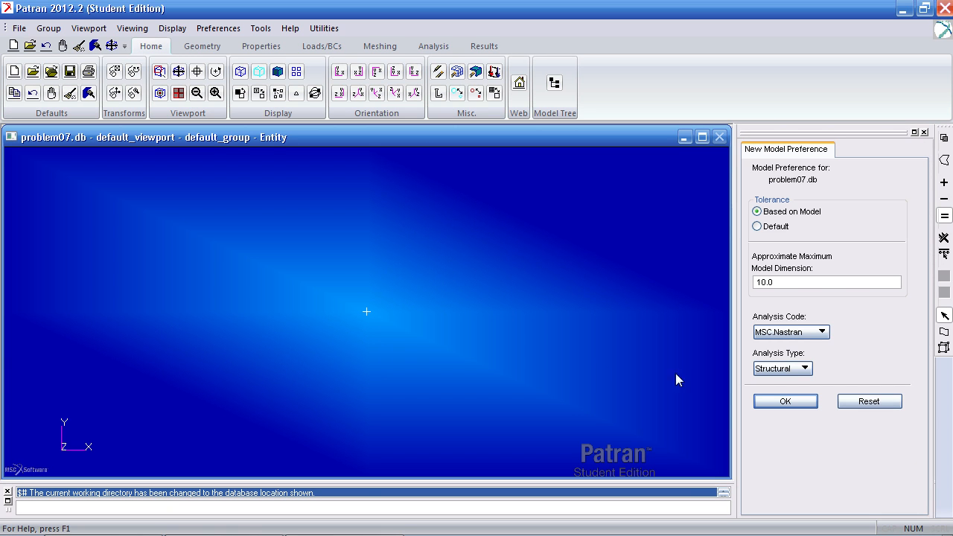
pyautogui.click(772, 403)
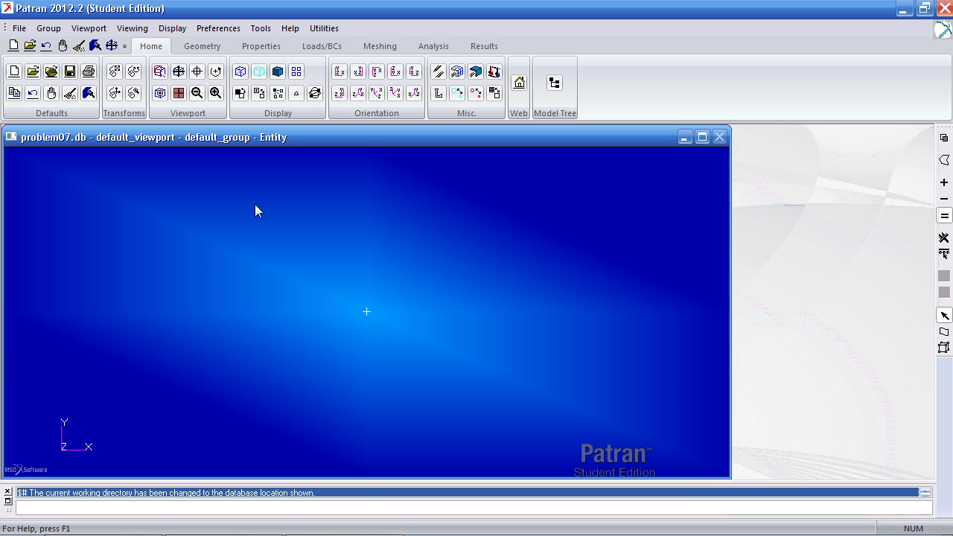
# - Create a cylindrical coordinate frame by three points: origin [0 0 0], axis 3 point [0 1 0], plane 1-3 point [1 0 0]
pyautogui.click(205, 49)
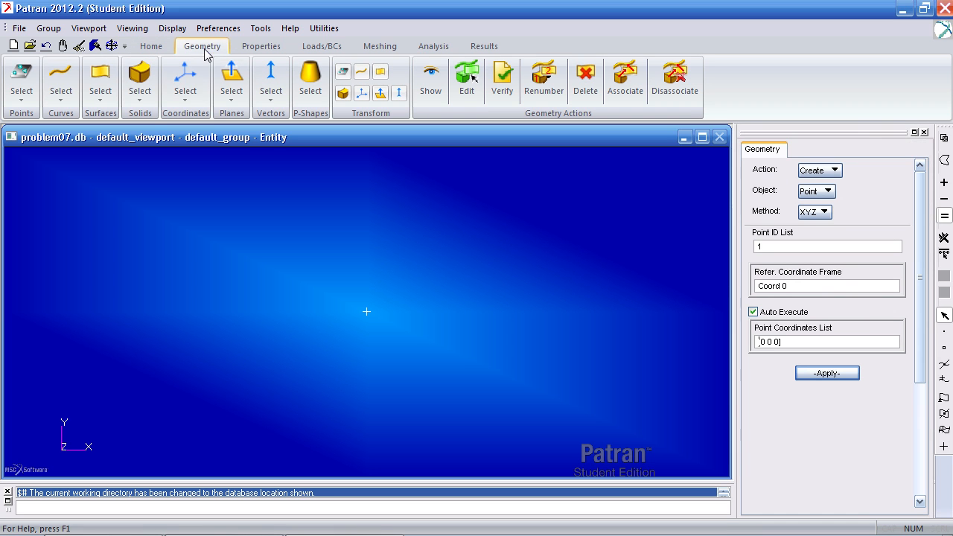
pyautogui.click(185, 84)
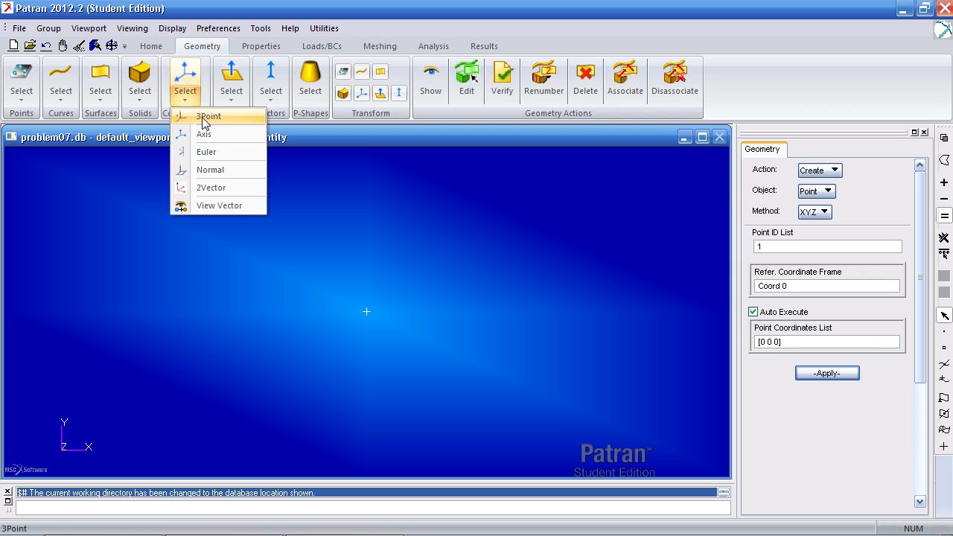
pyautogui.click(206, 118)
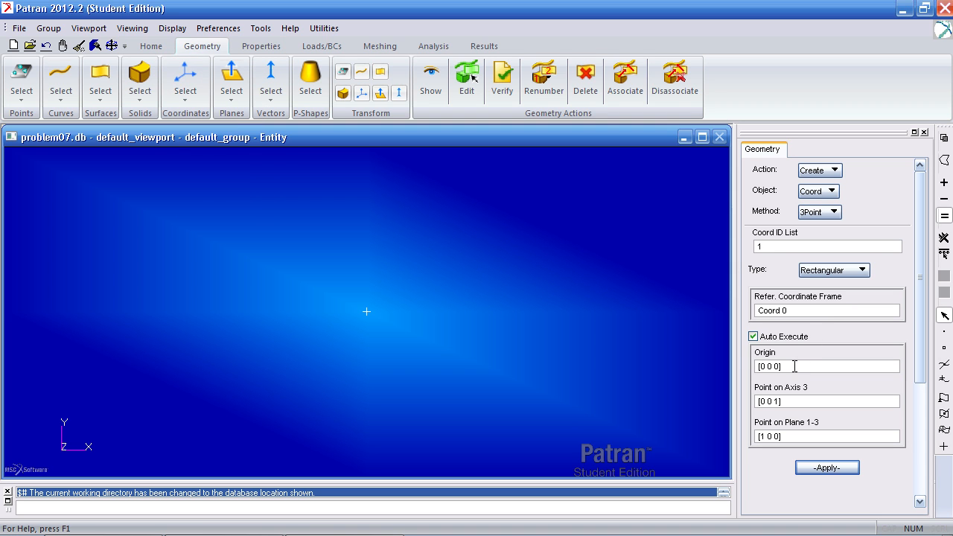
pyautogui.click(823, 280)
pyautogui.click(834, 290)
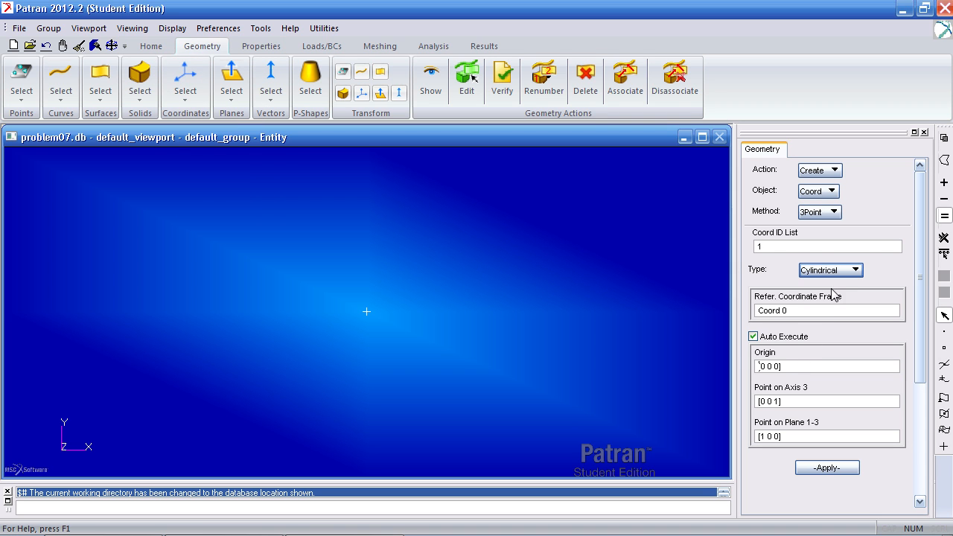
pyautogui.click(796, 365)
pyautogui.click(795, 402)
pyautogui.write('[')
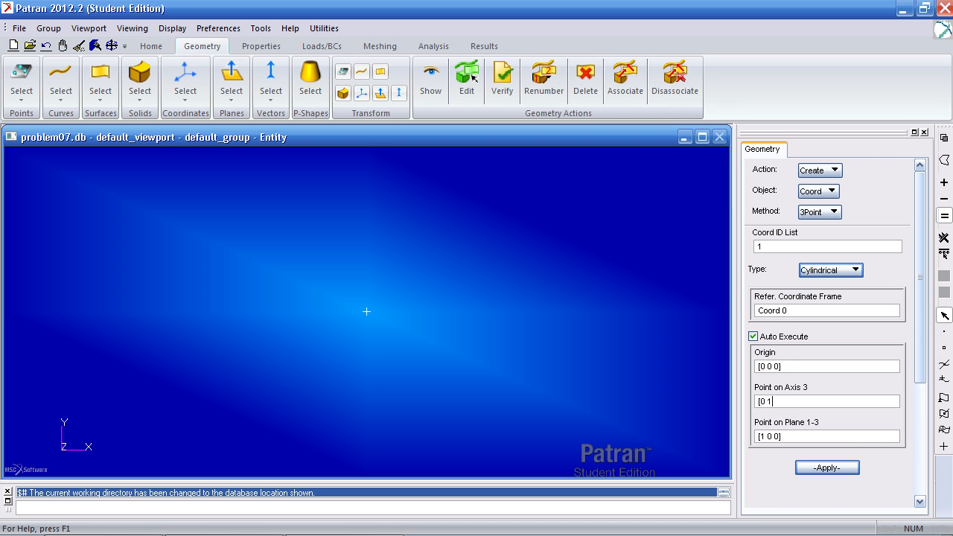
pyautogui.click(780, 436)
pyautogui.click(822, 468)
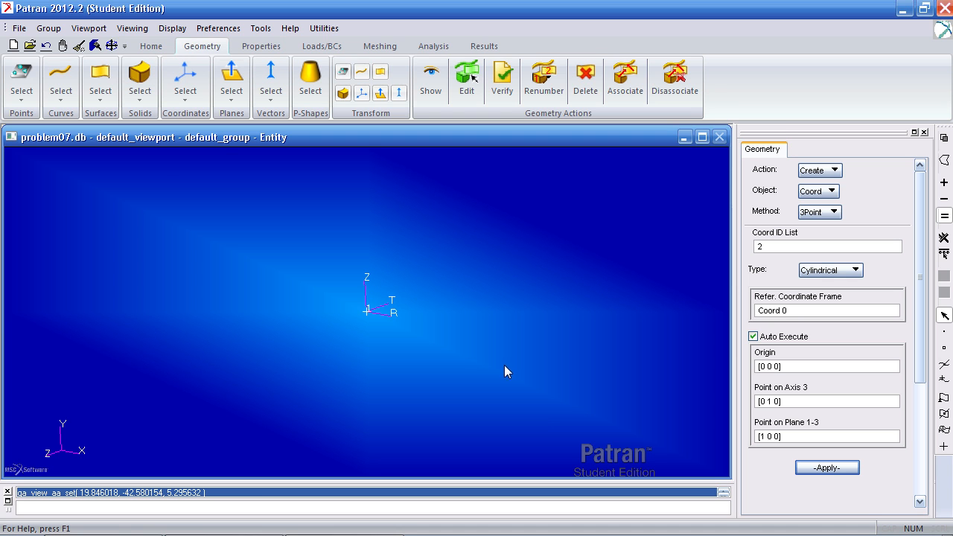
# - Create an XYZ surface with vector <.75 .5 0> and origin [0 5 0], with Auto Execute turned off
pyautogui.click(102, 103)
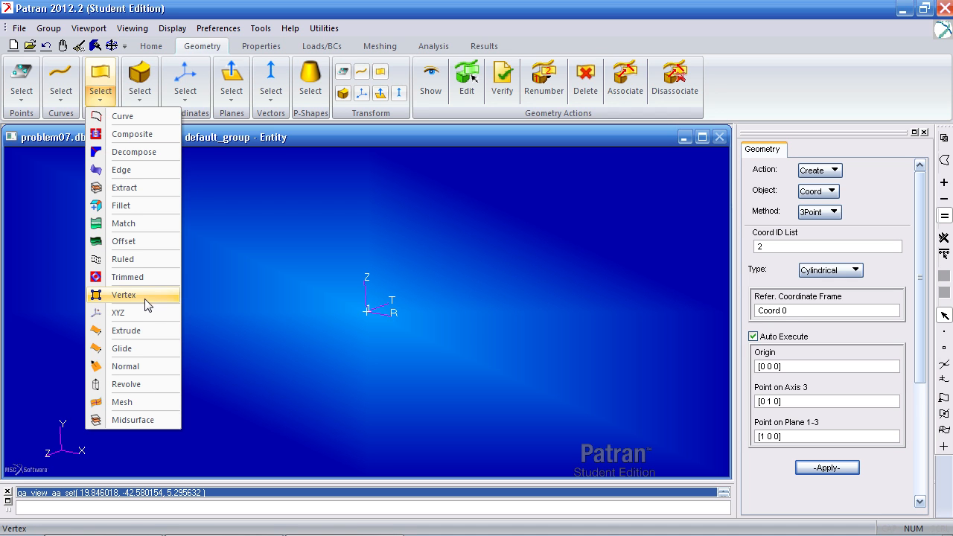
pyautogui.click(99, 95)
pyautogui.click(100, 96)
pyautogui.click(138, 317)
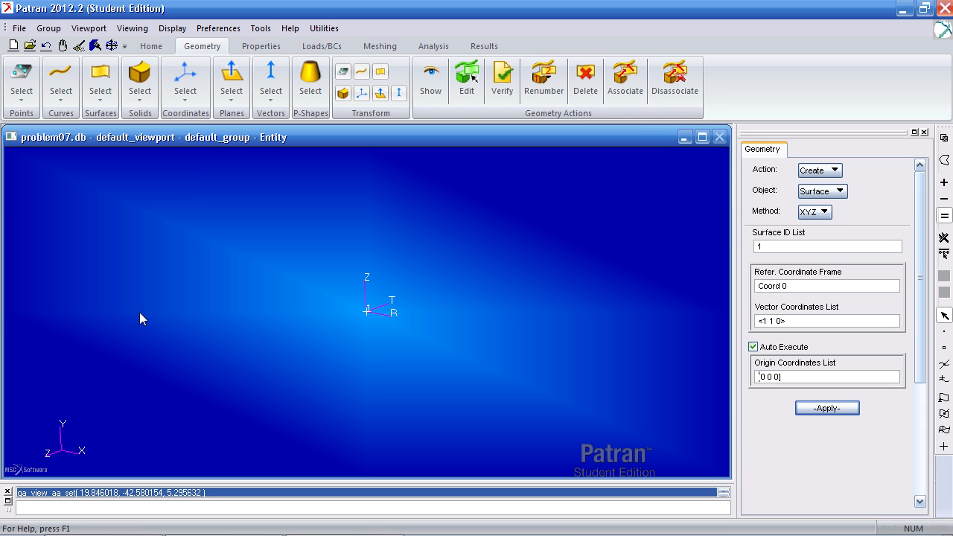
pyautogui.click(779, 344)
pyautogui.click(792, 321)
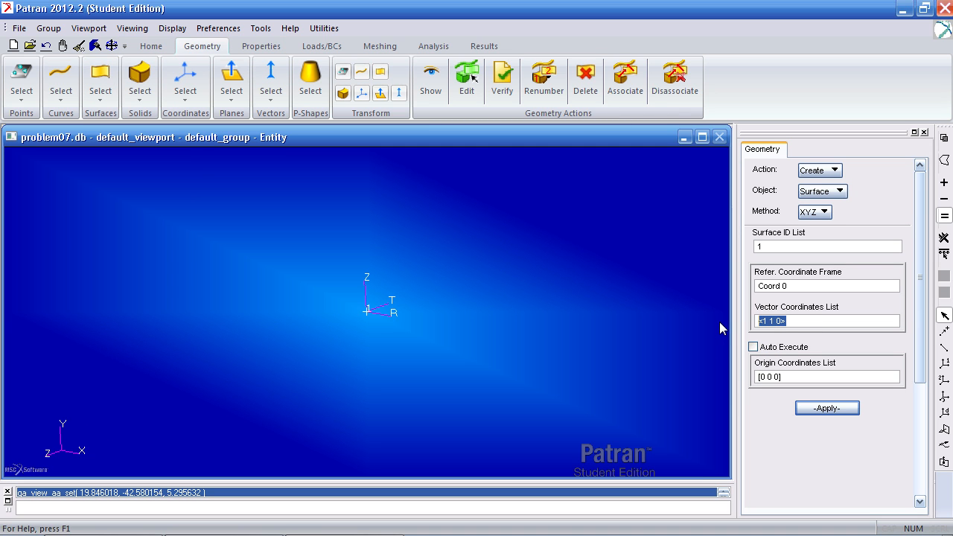
pyautogui.write('<')
pyautogui.write('.5')
pyautogui.click(797, 376)
pyautogui.write('[')
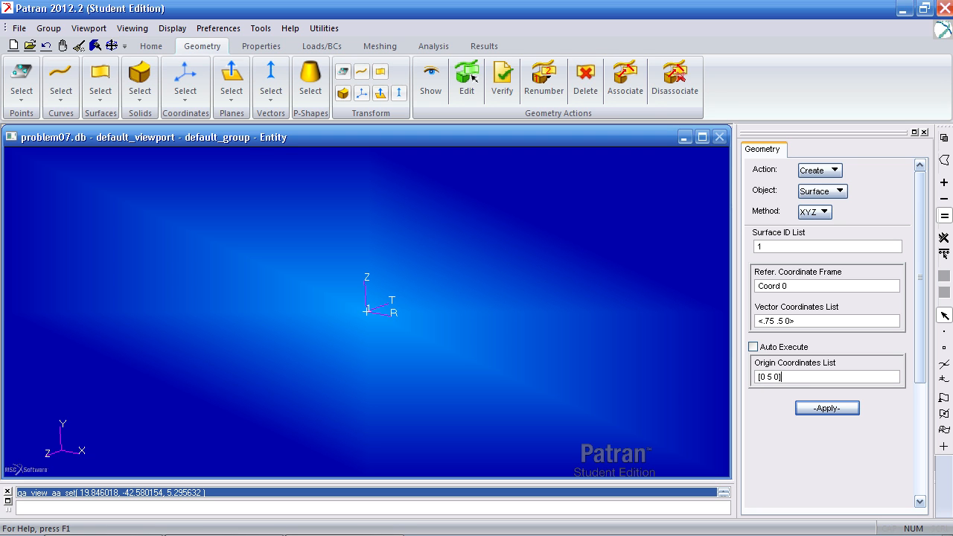
pyautogui.click(853, 411)
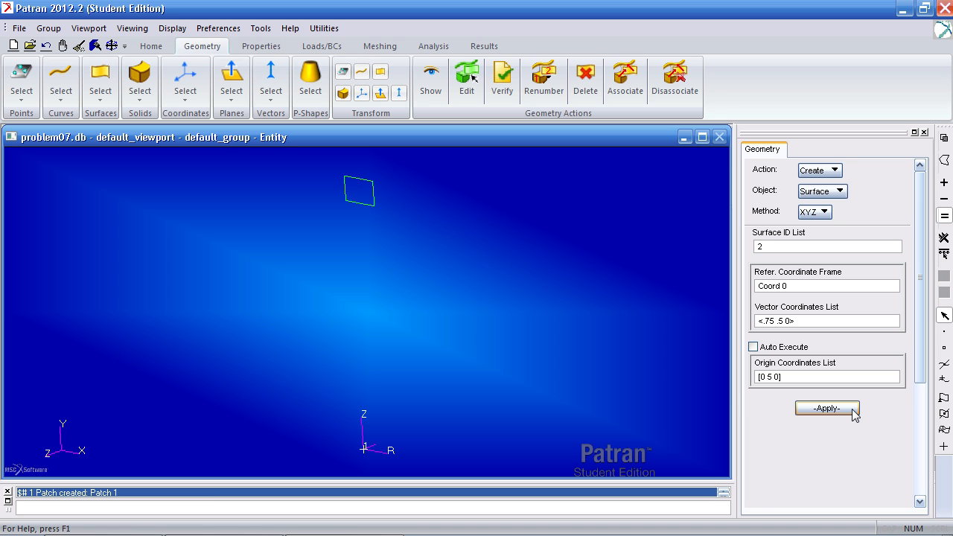
# - Create a second XYZ surface with vector <3.25,.5,0> starting at the first surface's lower right corner, Point 4
pyautogui.click(809, 321)
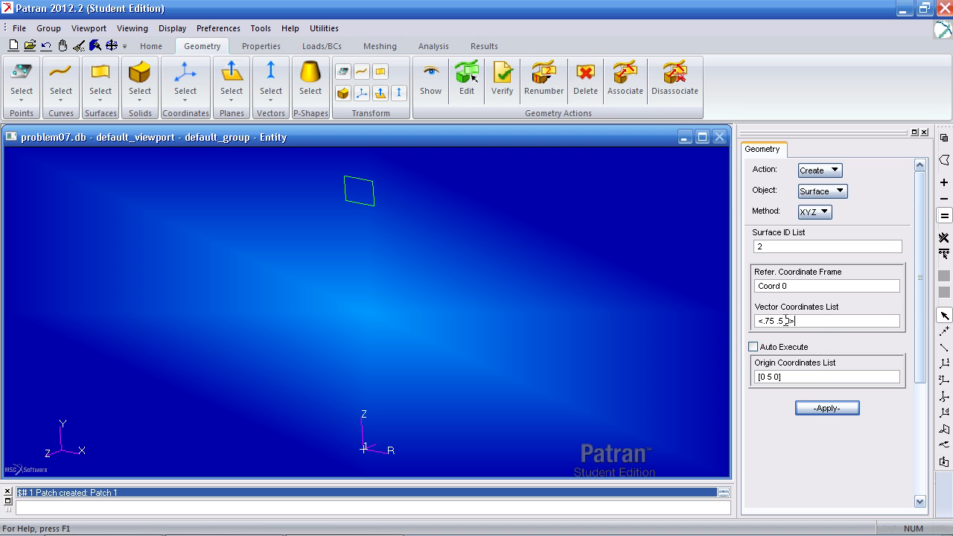
pyautogui.write('<3.25,')
pyautogui.press('Tab')
pyautogui.press('BackSpace')
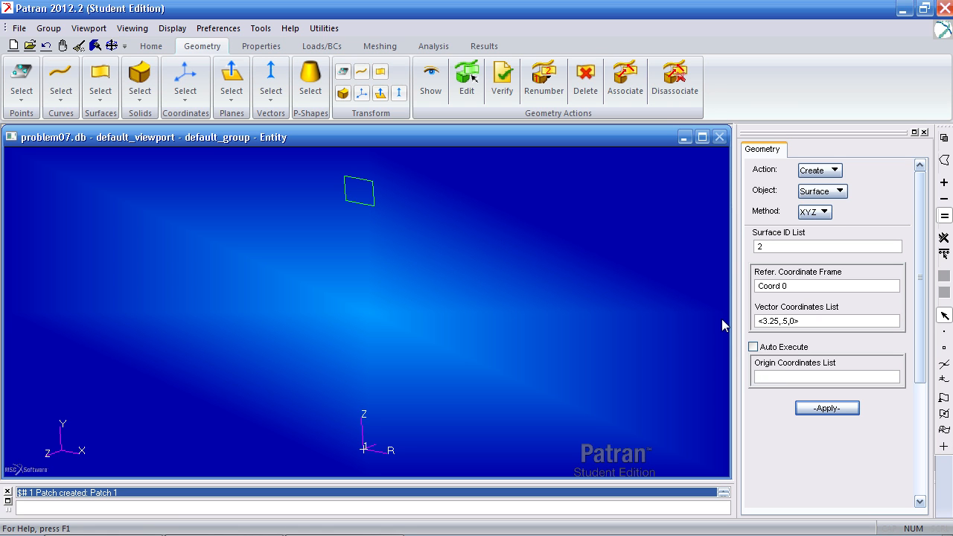
pyautogui.click(374, 205)
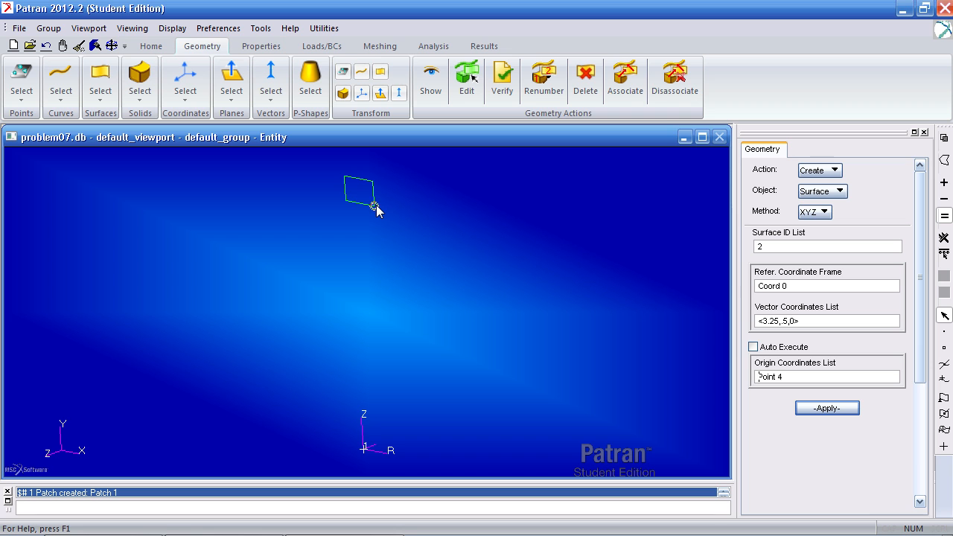
pyautogui.click(840, 408)
# - Turn on Auto Execute and create a third surface with vector <2,.5,0> from the second surface's lower right corner
pyautogui.moveTo(810, 322); pyautogui.dragTo(744, 324)
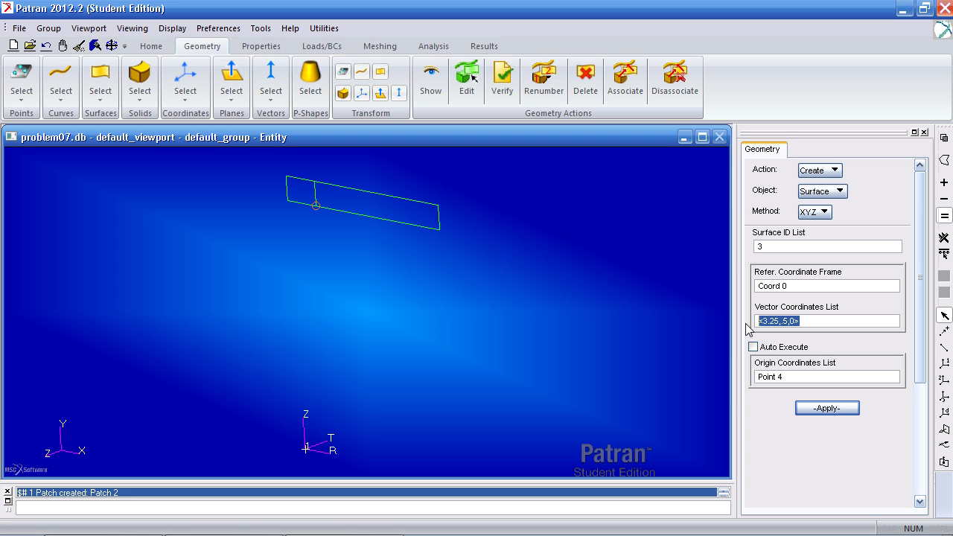
pyautogui.write('<2,.5,0')
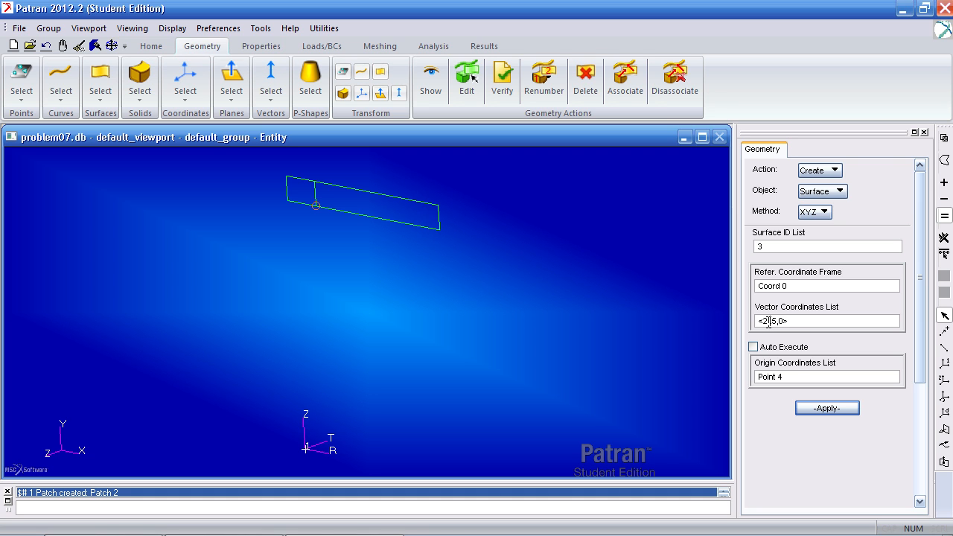
pyautogui.doubleClick(780, 377)
pyautogui.click(776, 348)
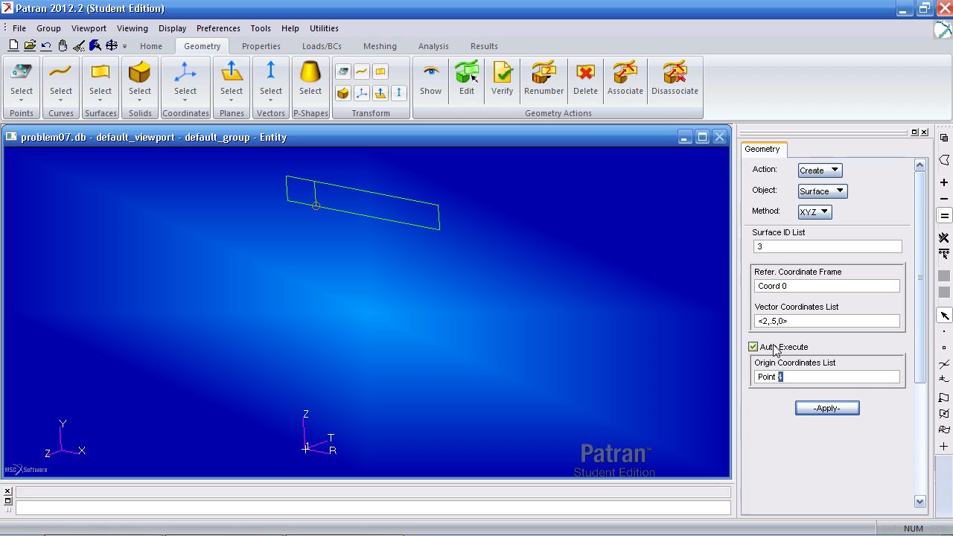
pyautogui.moveTo(789, 376); pyautogui.dragTo(755, 380)
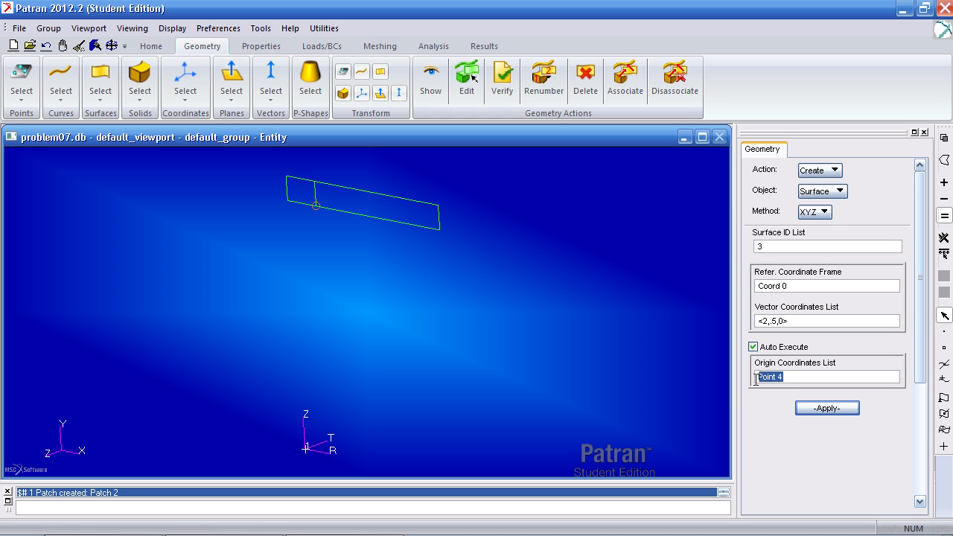
pyautogui.click(440, 230)
# - Create a fourth surface with vector <2,-5,0> from Point 6, extending downward below the third surface
pyautogui.moveTo(800, 321); pyautogui.dragTo(758, 319)
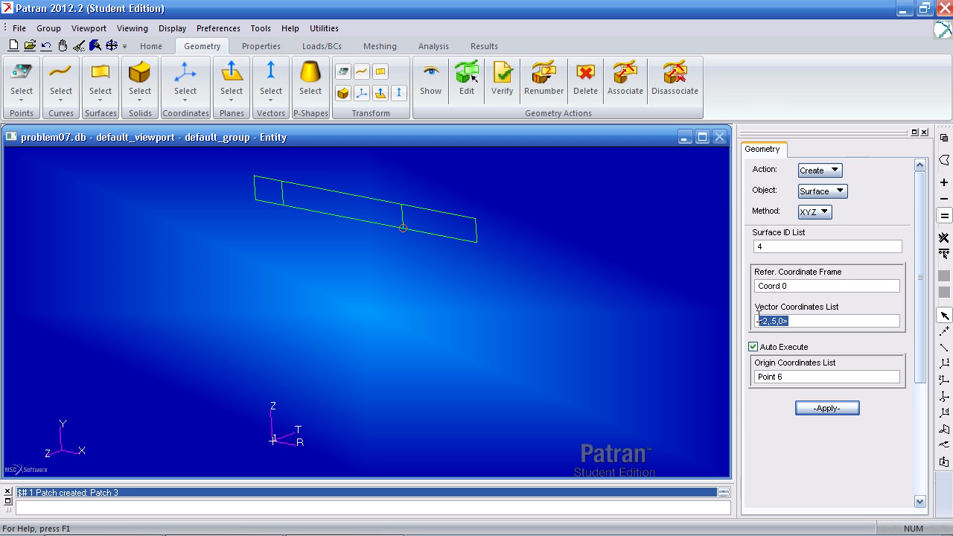
pyautogui.write('<2,-5,0>')
pyautogui.press('Tab')
pyautogui.press('Tab')
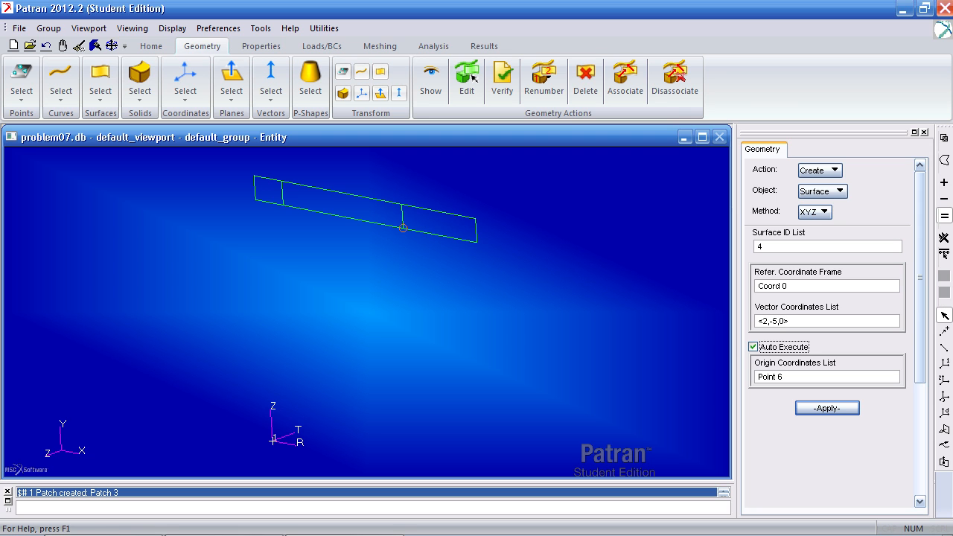
pyautogui.click(402, 231)
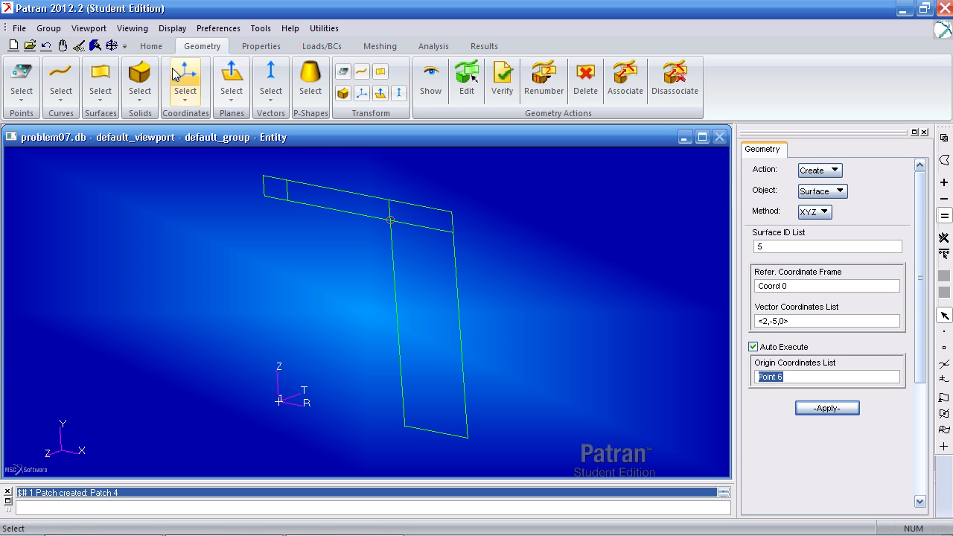
# - Apply a uniform mesh seed of 1 element to the horizontal edges of the small leftmost surface
pyautogui.click(159, 48)
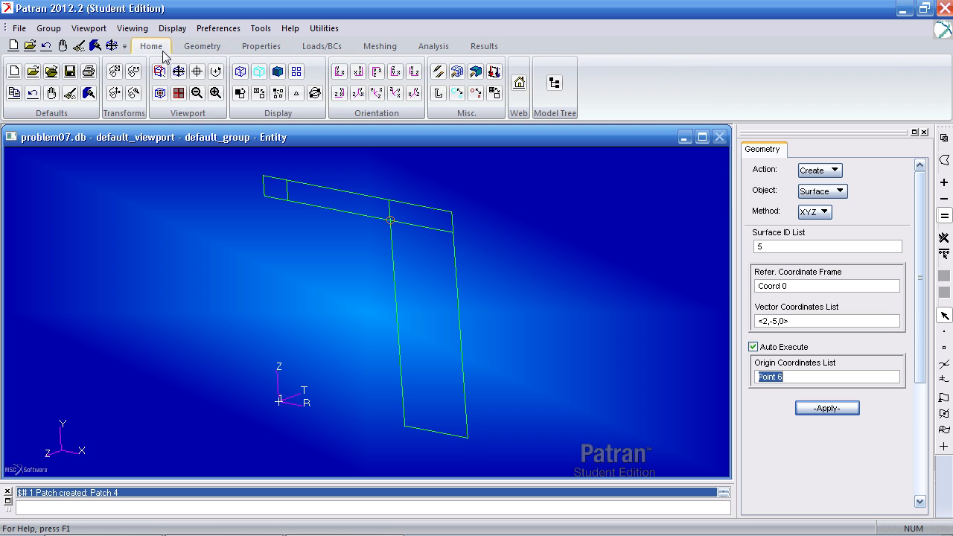
pyautogui.click(339, 72)
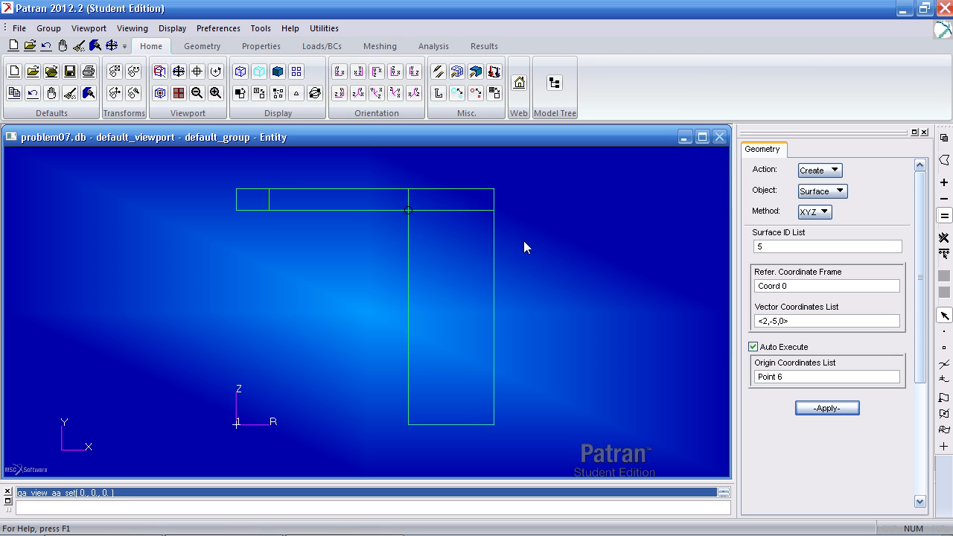
pyautogui.click(381, 48)
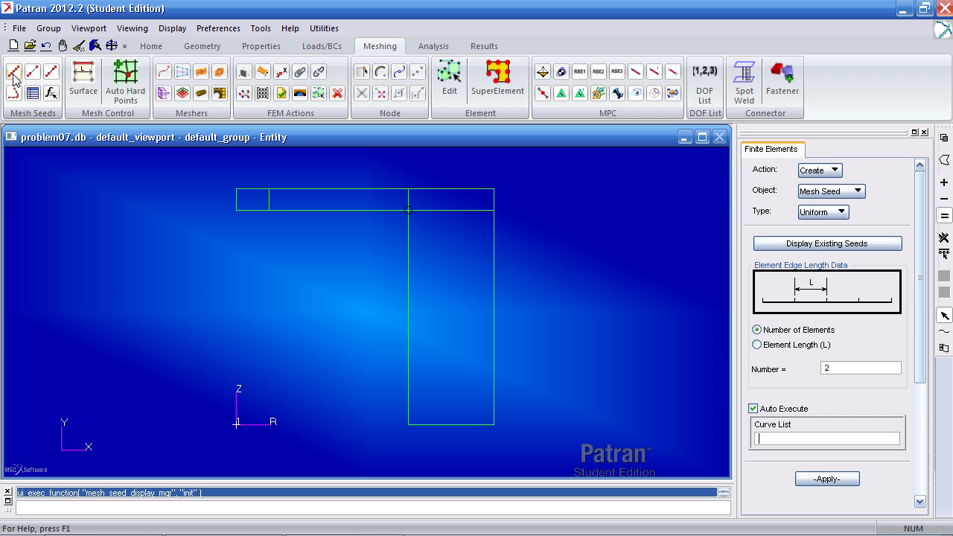
pyautogui.scroll(-3, 866, 320)
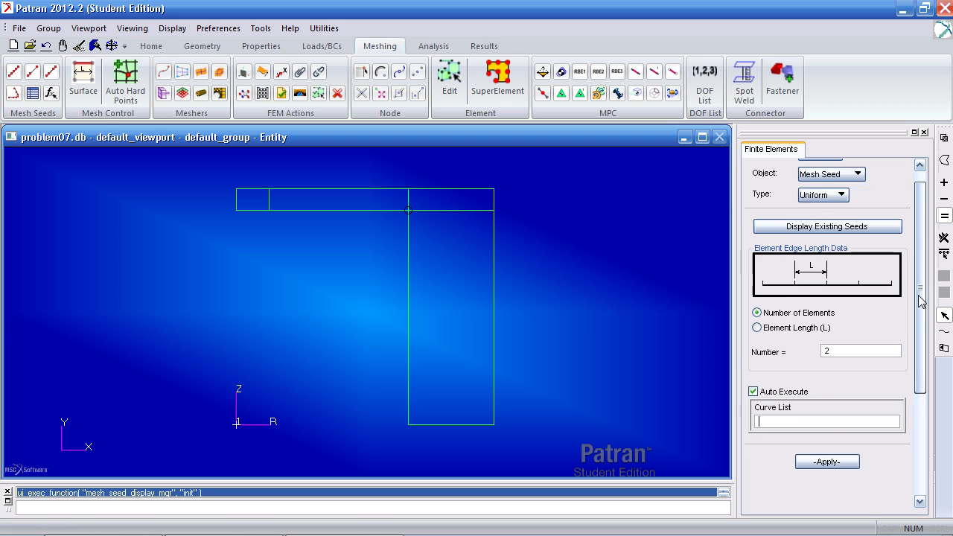
pyautogui.doubleClick(833, 290)
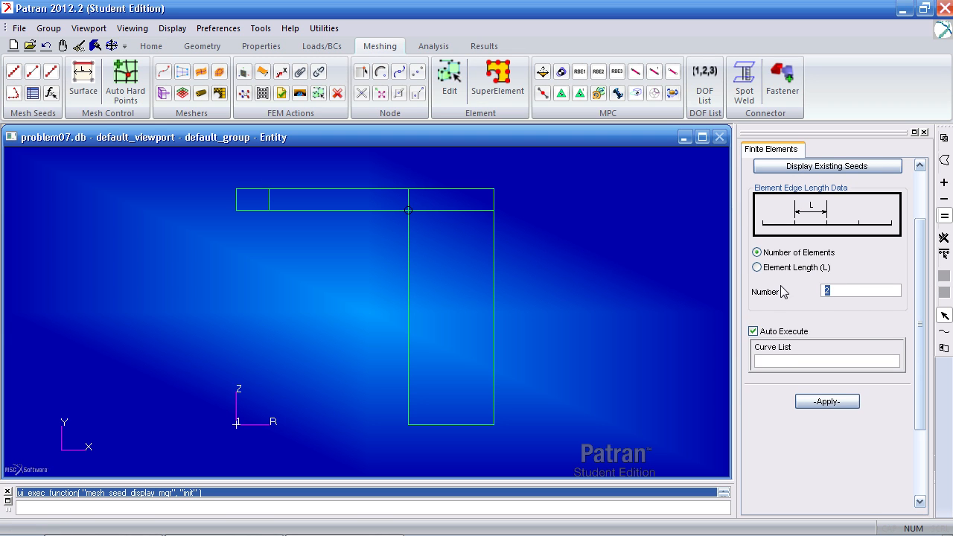
pyautogui.write('1')
pyautogui.click(810, 357)
pyautogui.moveTo(248, 176); pyautogui.dragTo(253, 224)
# - Apply uniform mesh seeds of 2 elements to the upper strip's vertical edges and 4 to the horizontal edges of the third and fourth surfaces
pyautogui.doubleClick(823, 291)
pyautogui.write('2')
pyautogui.moveTo(508, 191); pyautogui.dragTo(221, 210)
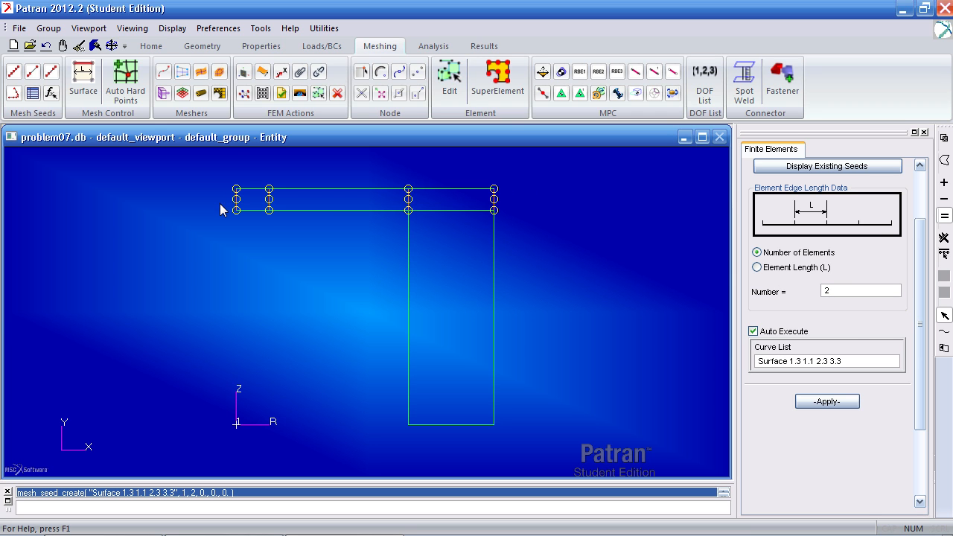
pyautogui.moveTo(850, 292); pyautogui.dragTo(811, 294)
pyautogui.moveTo(429, 168); pyautogui.dragTo(470, 436)
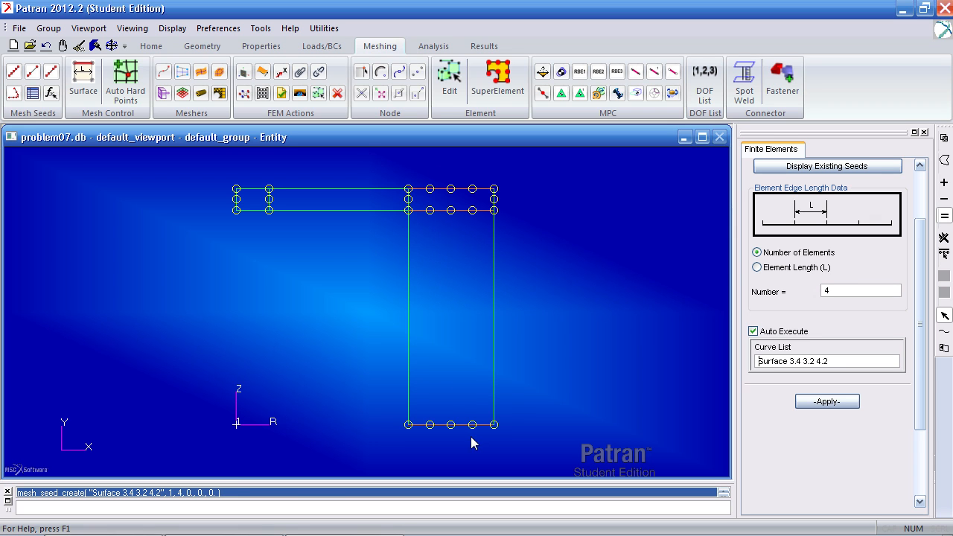
# - Apply one-way biased mesh seeds with L1 = .32 and L2 = .64 to the second surface's two long horizontal edges
pyautogui.click(33, 72)
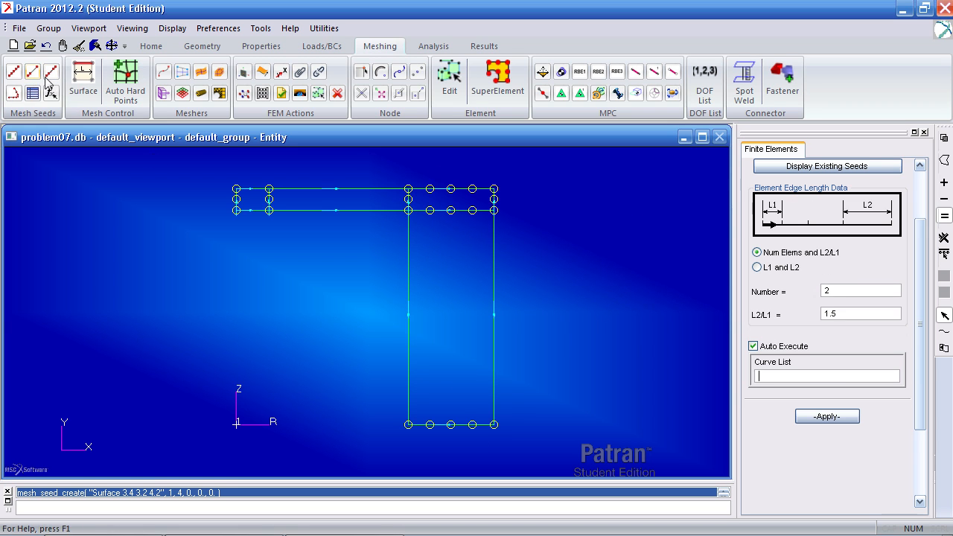
pyautogui.click(779, 267)
pyautogui.moveTo(840, 291); pyautogui.dragTo(804, 289)
pyautogui.write('.32')
pyautogui.press('Tab')
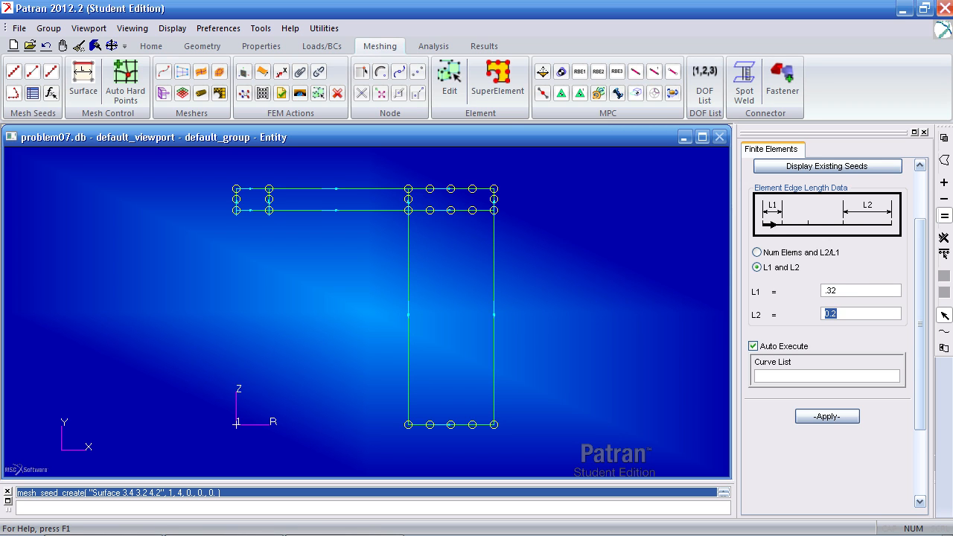
pyautogui.write('.64')
pyautogui.scroll(-1, 565, 222)
pyautogui.keyDown('shift'); pyautogui.moveTo(566, 218); pyautogui.dragTo(567, 151, button='middle'); pyautogui.keyUp('shift')
pyautogui.keyDown('ctrl'); pyautogui.moveTo(451, 215); pyautogui.dragTo(496, 380, button='middle'); pyautogui.keyUp('ctrl')
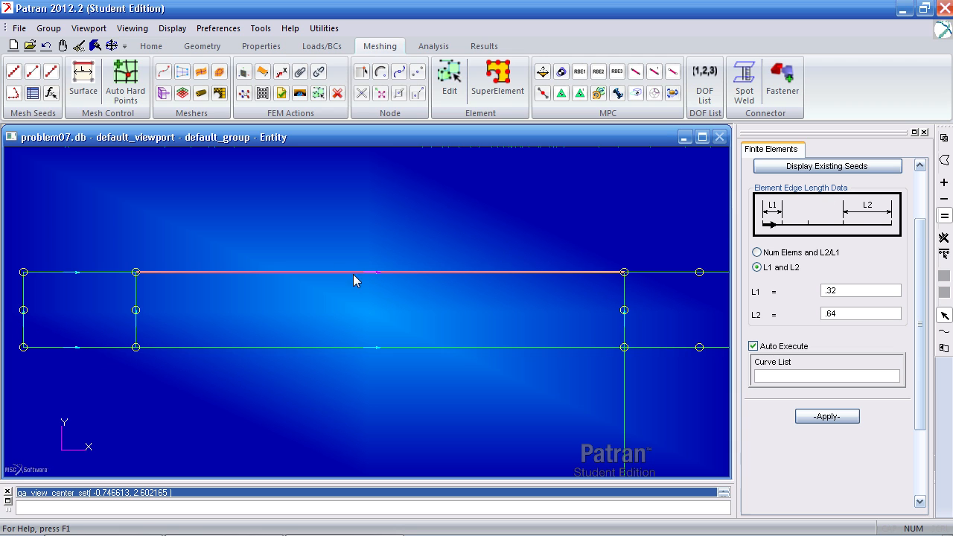
pyautogui.click(415, 389)
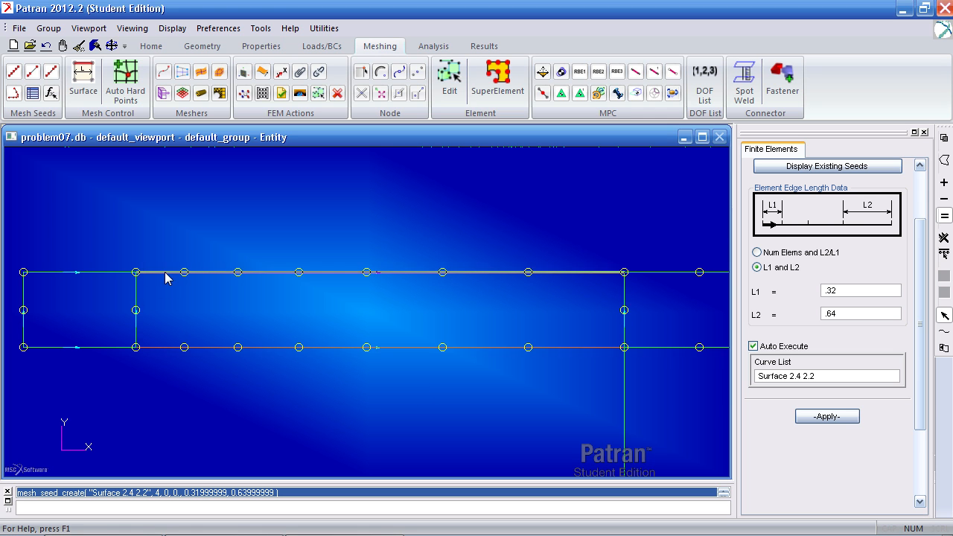
# - Apply one-way biased mesh seeds with L1 = .25 and L2 = .63 to the fourth surface's two long vertical edges
pyautogui.keyDown('shift'); pyautogui.moveTo(585, 224); pyautogui.dragTo(572, 319, button='middle'); pyautogui.keyUp('shift')
pyautogui.keyDown('ctrl'); pyautogui.moveTo(572, 323); pyautogui.dragTo(498, 236, button='middle'); pyautogui.keyUp('ctrl')
pyautogui.keyDown('shift'); pyautogui.moveTo(532, 296); pyautogui.dragTo(372, 291, button='middle'); pyautogui.keyUp('shift')
pyautogui.moveTo(853, 290); pyautogui.dragTo(777, 296)
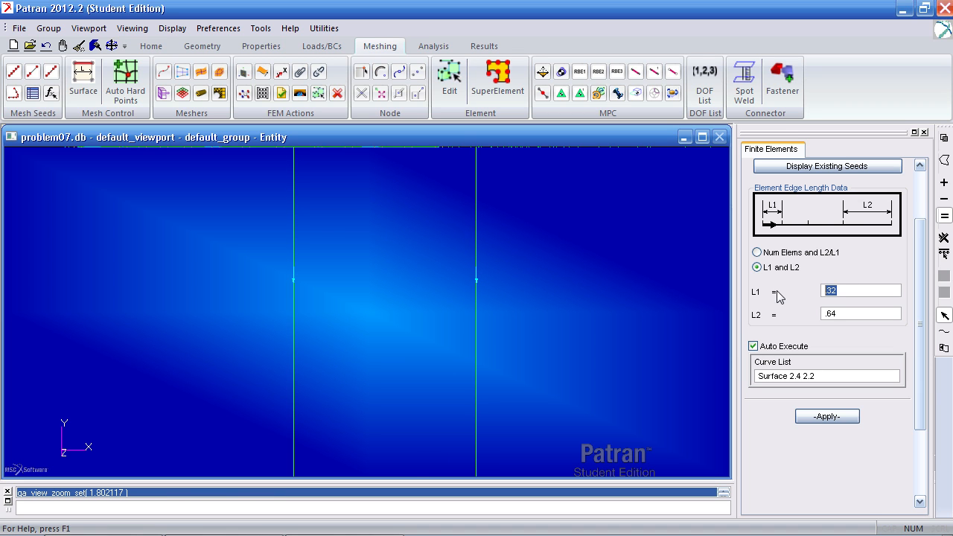
pyautogui.write('.25')
pyautogui.press('Tab')
pyautogui.keyDown('ctrl'); pyautogui.moveTo(615, 295); pyautogui.dragTo(614, 313, button='middle'); pyautogui.keyUp('ctrl')
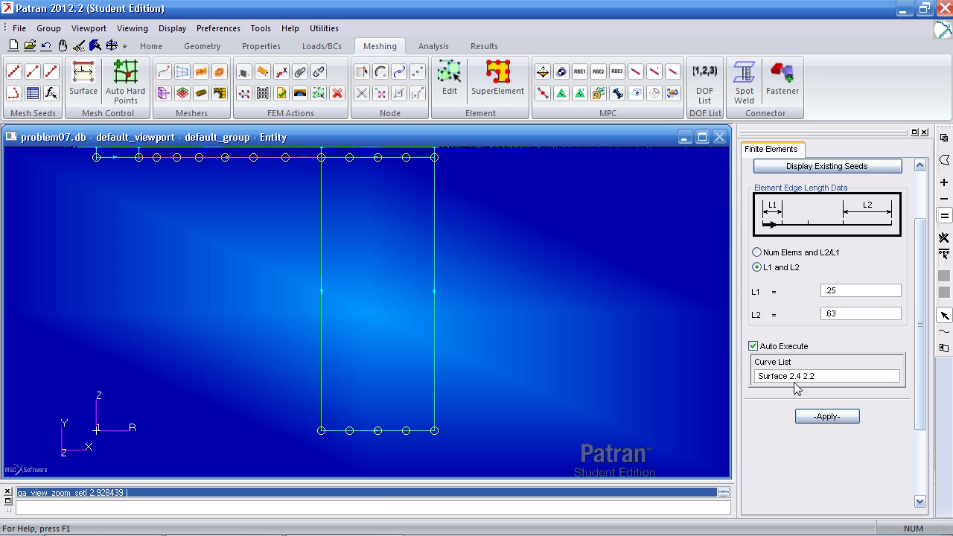
pyautogui.moveTo(814, 375); pyautogui.dragTo(705, 367)
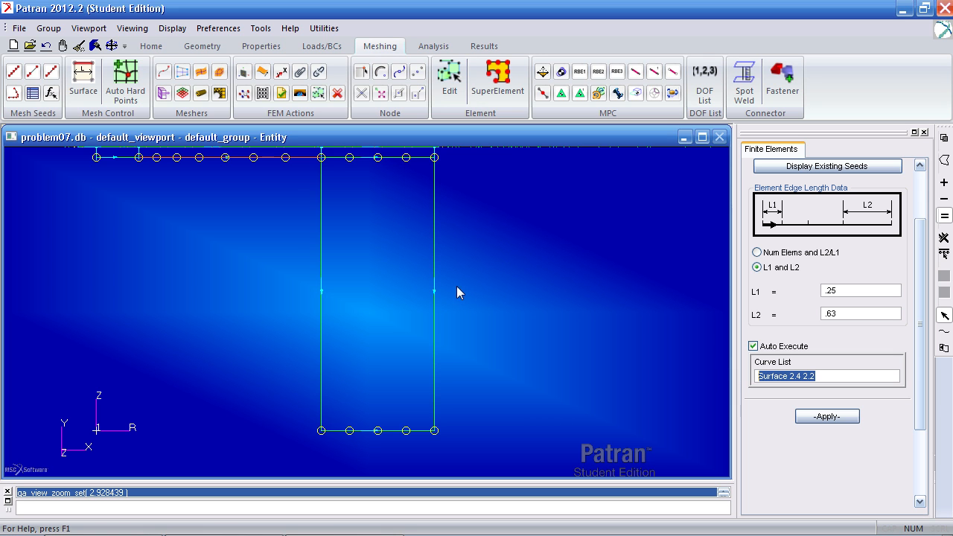
pyautogui.moveTo(510, 293); pyautogui.dragTo(227, 314)
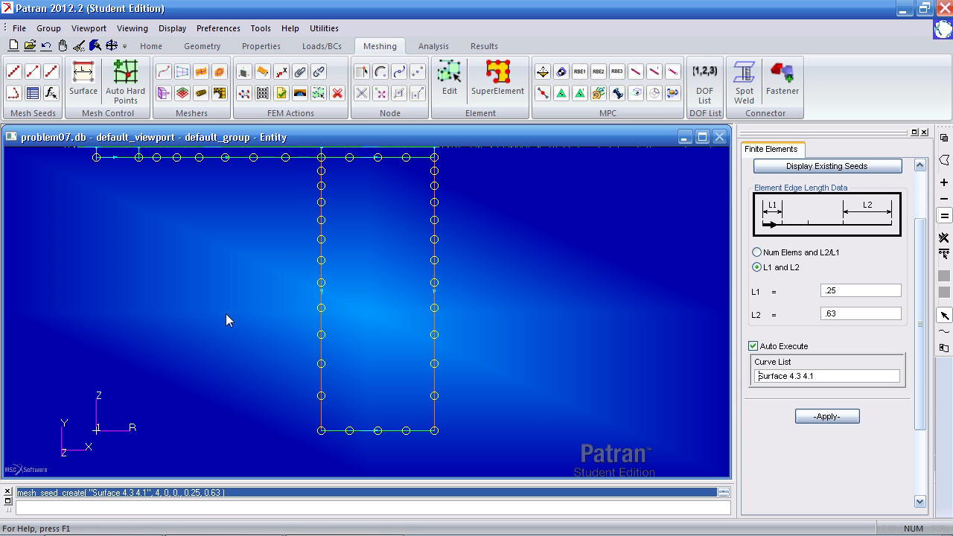
# - Mesh all four surfaces with Quad4 elements using the IsoMesh mesher and automatically calculated global edge length
pyautogui.keyDown('ctrl'); pyautogui.moveTo(432, 306); pyautogui.dragTo(460, 333, button='middle'); pyautogui.keyUp('ctrl')
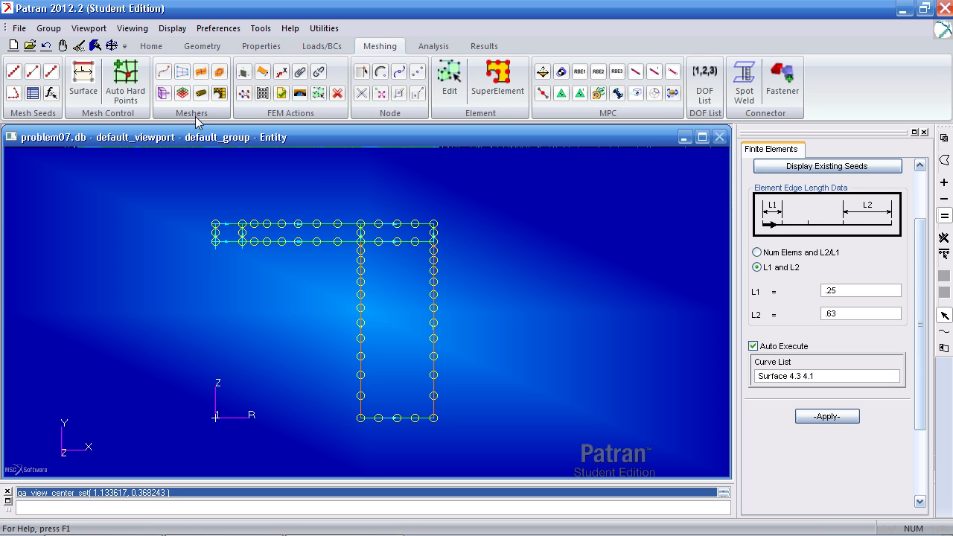
pyautogui.click(203, 73)
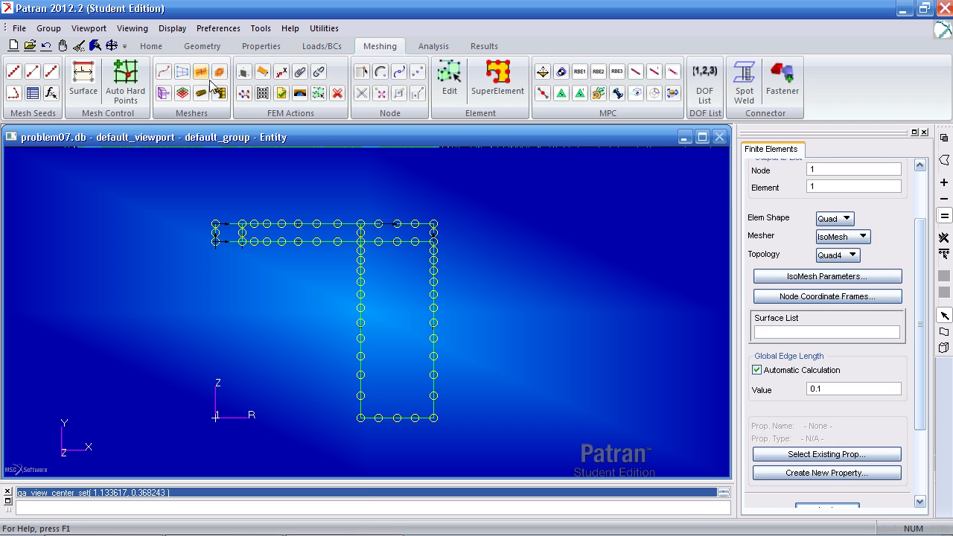
pyautogui.click(225, 230)
pyautogui.click(340, 237)
pyautogui.moveTo(481, 210); pyautogui.dragTo(149, 467)
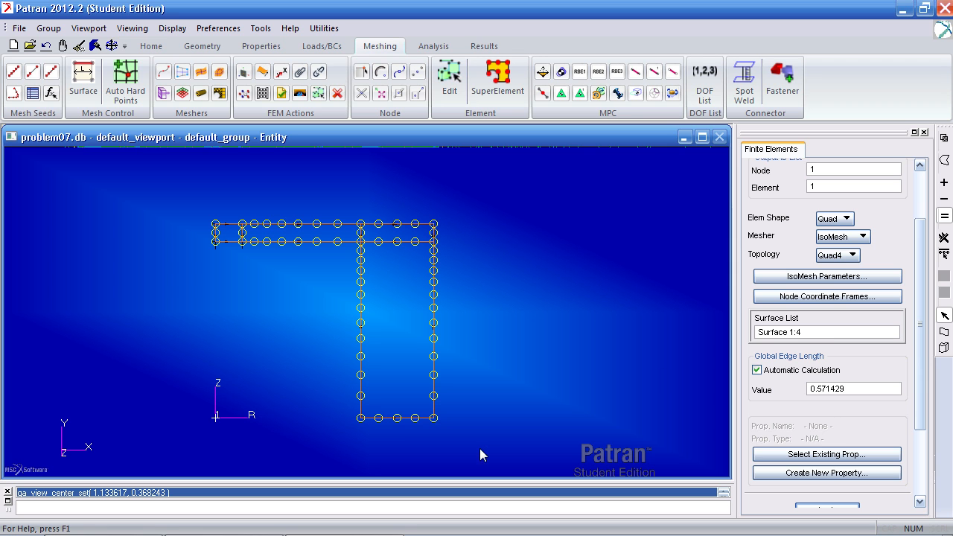
pyautogui.scroll(-3, 915, 436)
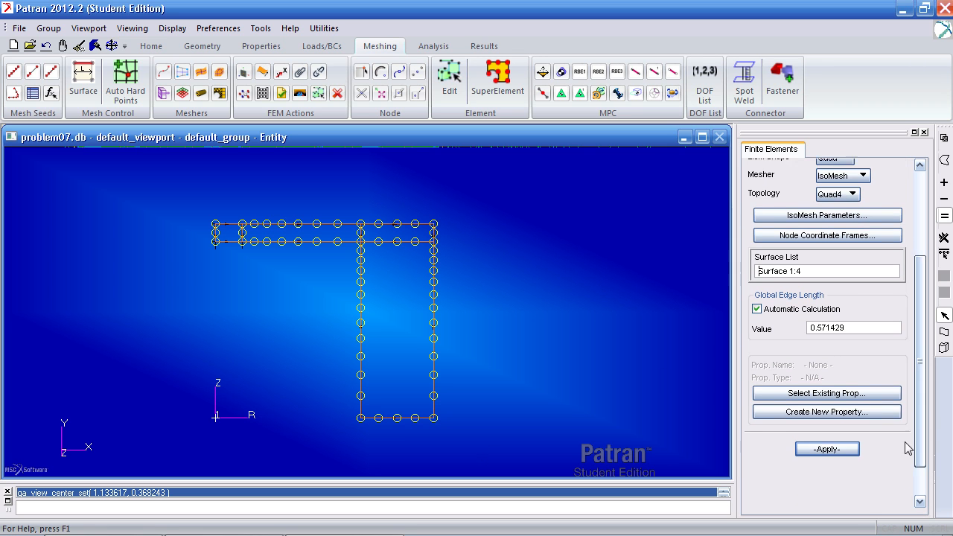
pyautogui.click(848, 447)
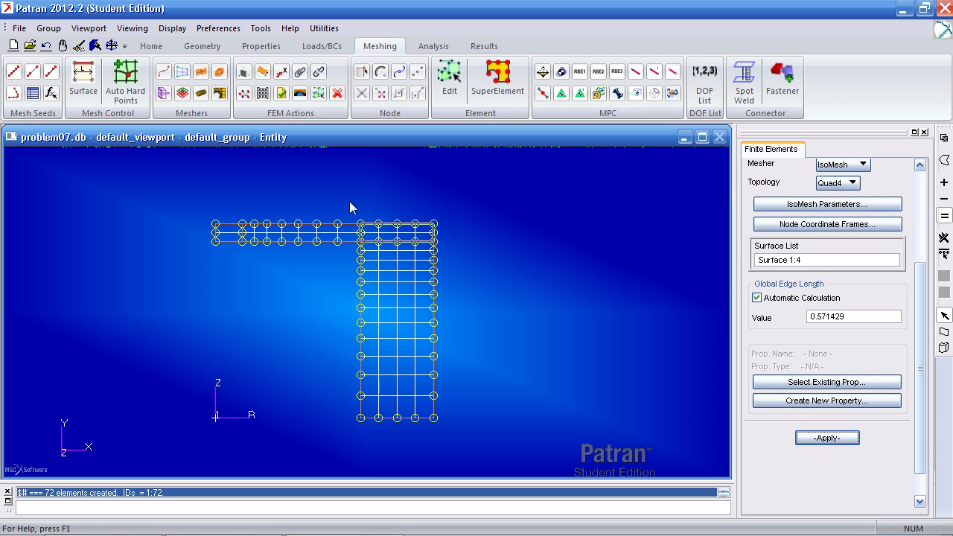
# - Equivalence the mesh nodes with a tolerance of 0.005
pyautogui.click(243, 95)
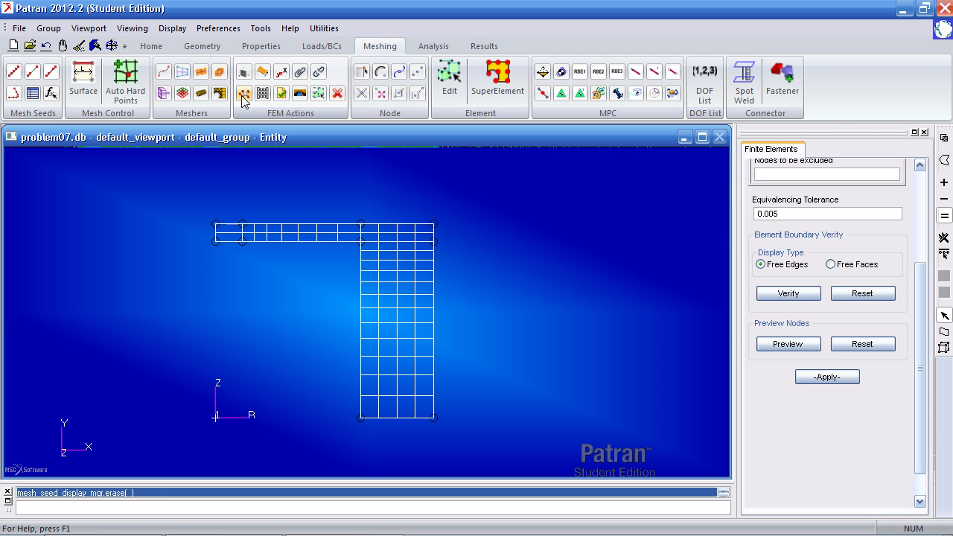
pyautogui.click(826, 377)
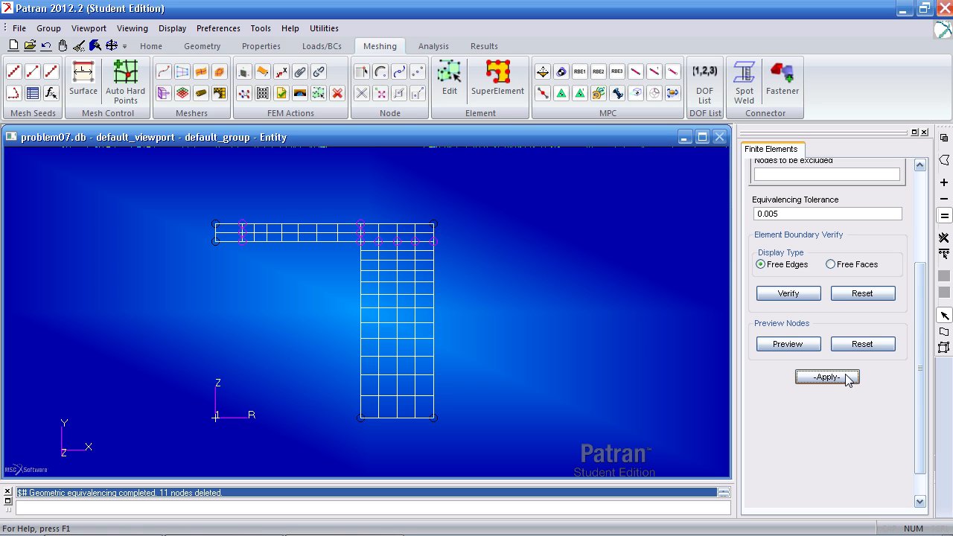
pyautogui.moveTo(642, 335); pyautogui.dragTo(413, 277, button='middle')
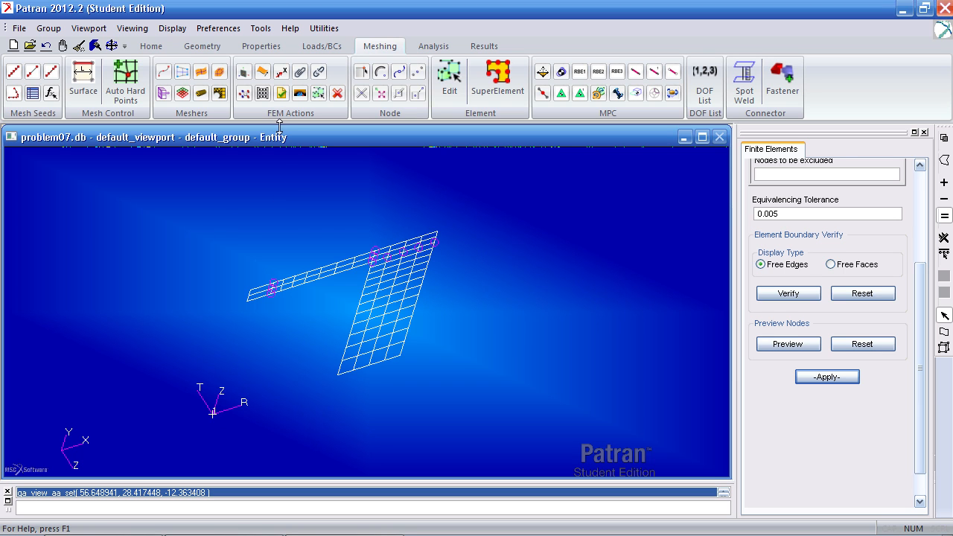
# - Start an arc sweep of elements and review the coordinate frames in its FE parameters
pyautogui.click(263, 74)
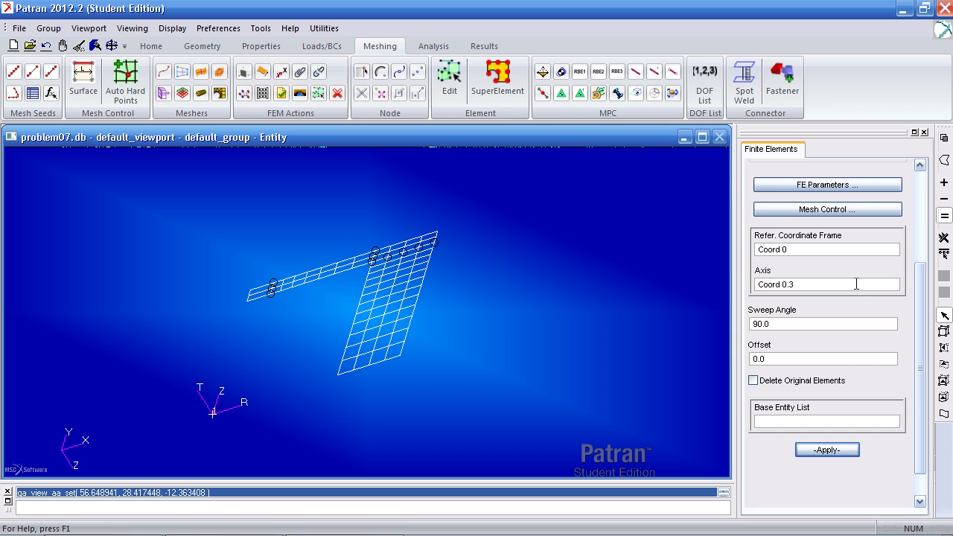
pyautogui.scroll(3, 913, 281)
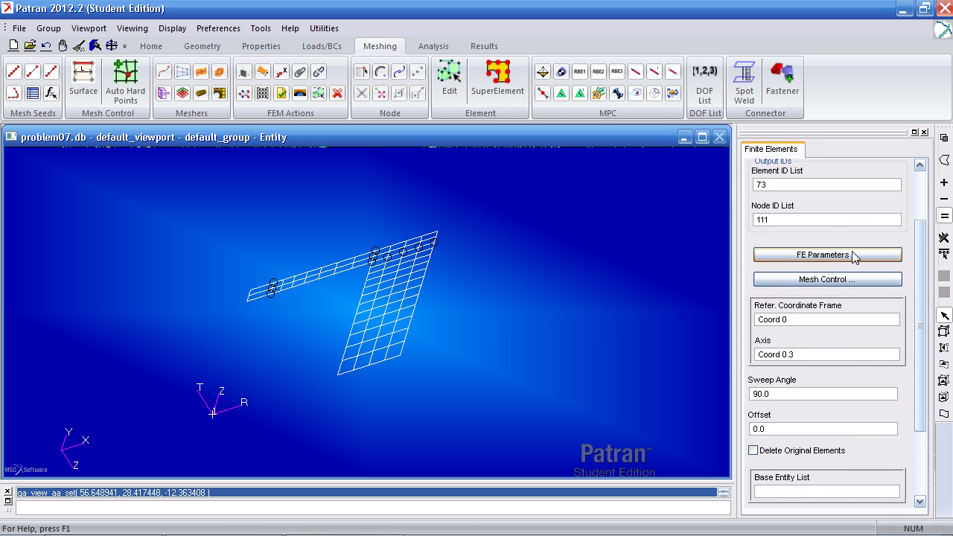
pyautogui.click(849, 253)
pyautogui.moveTo(916, 223); pyautogui.dragTo(916, 290)
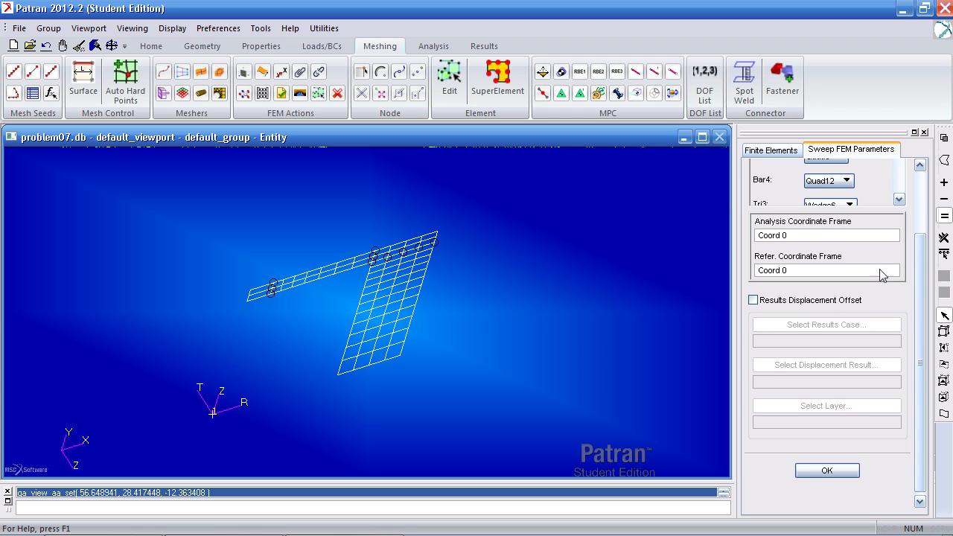
pyautogui.click(761, 235)
pyautogui.doubleClick(761, 235)
pyautogui.click(828, 470)
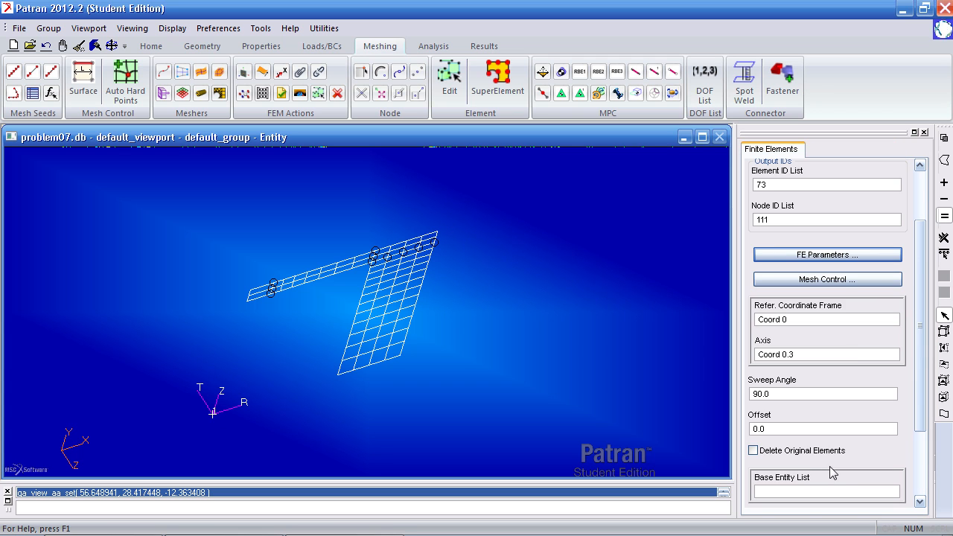
# - Set the sweep's mesh control to a uniform distribution of 10 elements
pyautogui.click(842, 284)
pyautogui.doubleClick(843, 323)
pyautogui.moveTo(355, 375); pyautogui.dragTo(347, 380, button='middle')
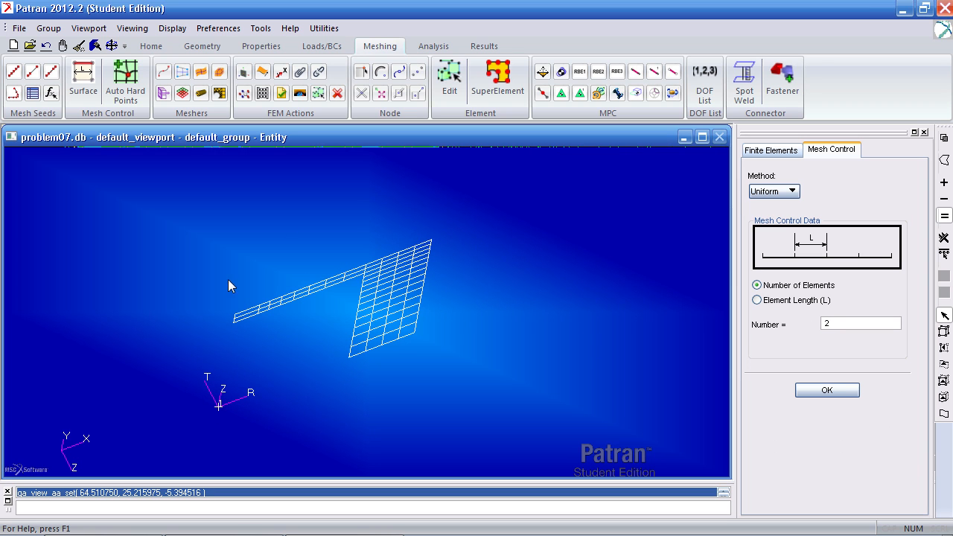
pyautogui.moveTo(227, 402); pyautogui.dragTo(64, 436, button='middle')
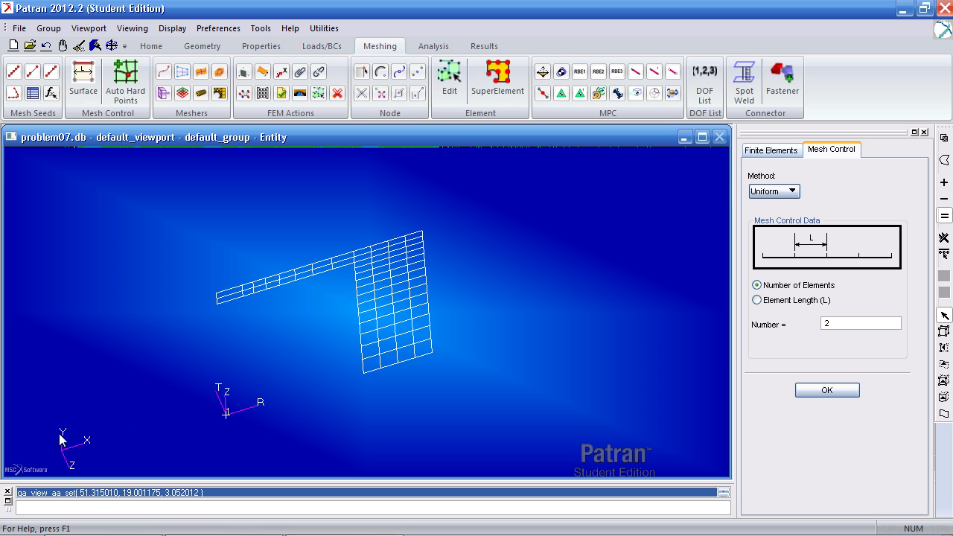
pyautogui.moveTo(262, 362); pyautogui.dragTo(345, 358, button='middle')
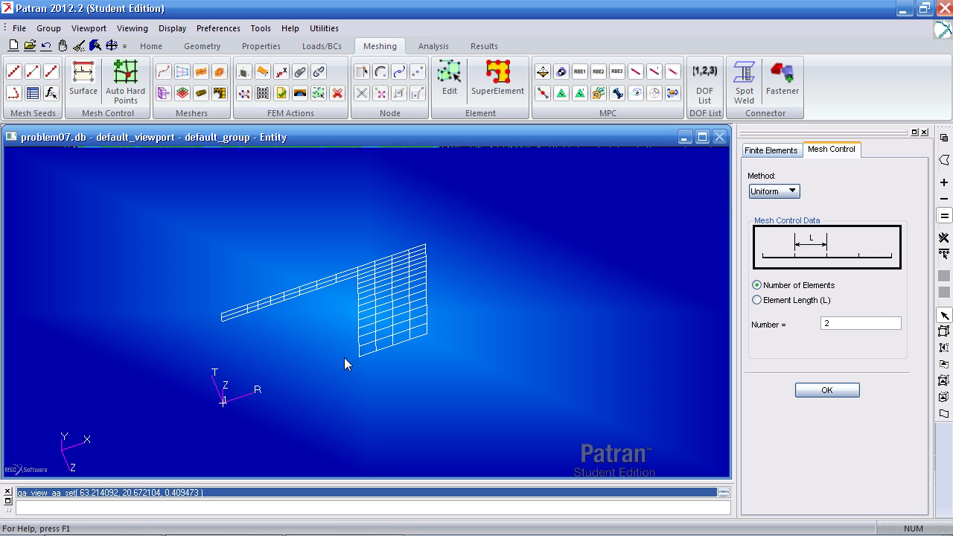
pyautogui.doubleClick(825, 323)
pyautogui.write('10')
pyautogui.click(826, 391)
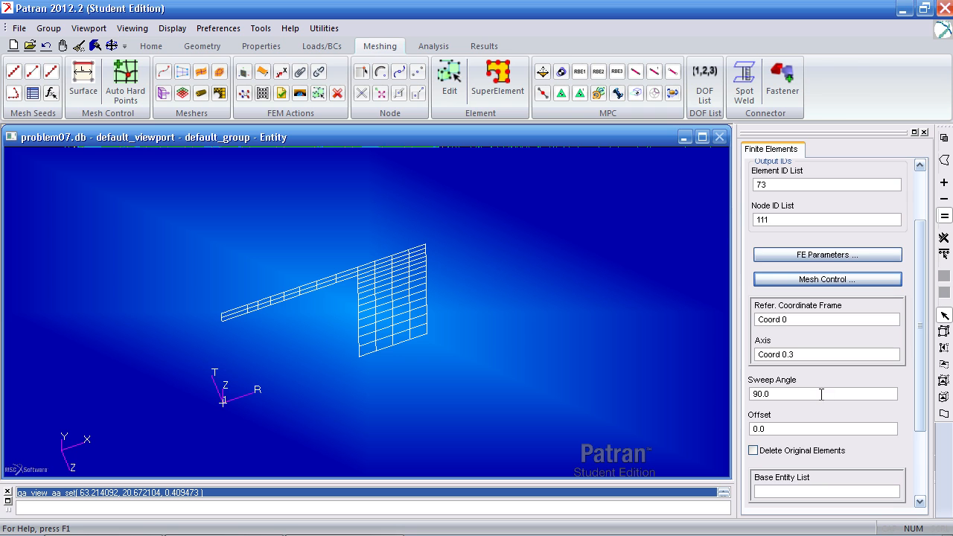
# - Set the sweep axis to Coord 0.2, the global frame's Y axis
pyautogui.click(835, 318)
pyautogui.scroll(-2, 914, 316)
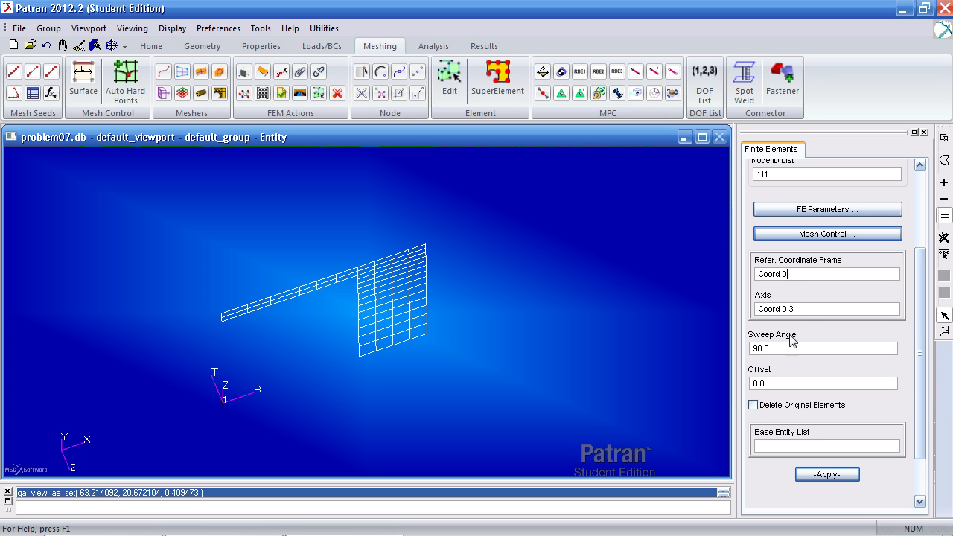
pyautogui.click(816, 307)
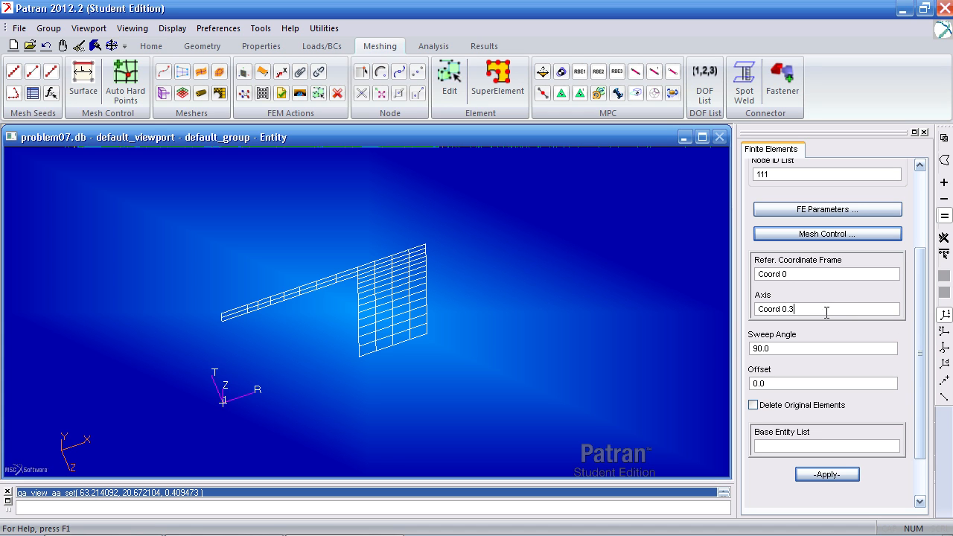
pyautogui.moveTo(827, 311); pyautogui.dragTo(733, 312)
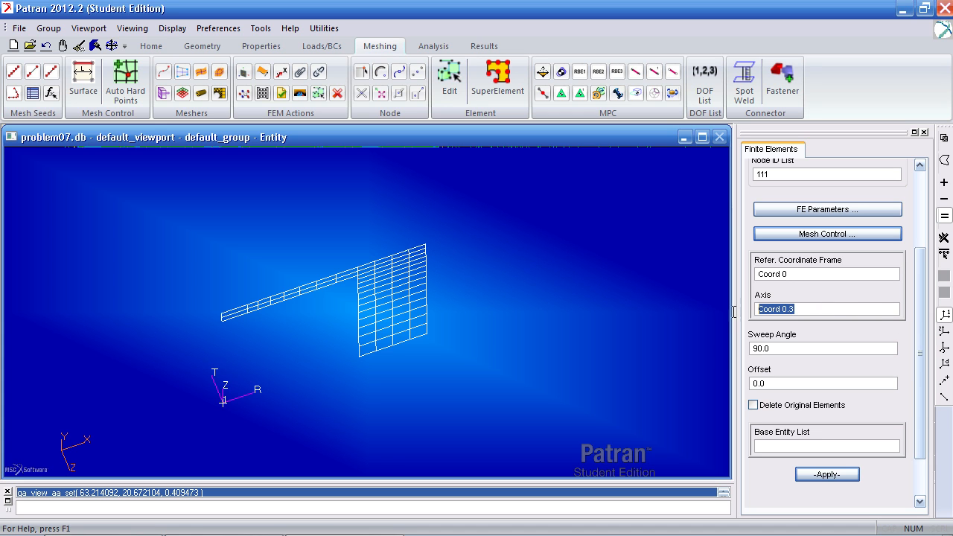
pyautogui.click(943, 335)
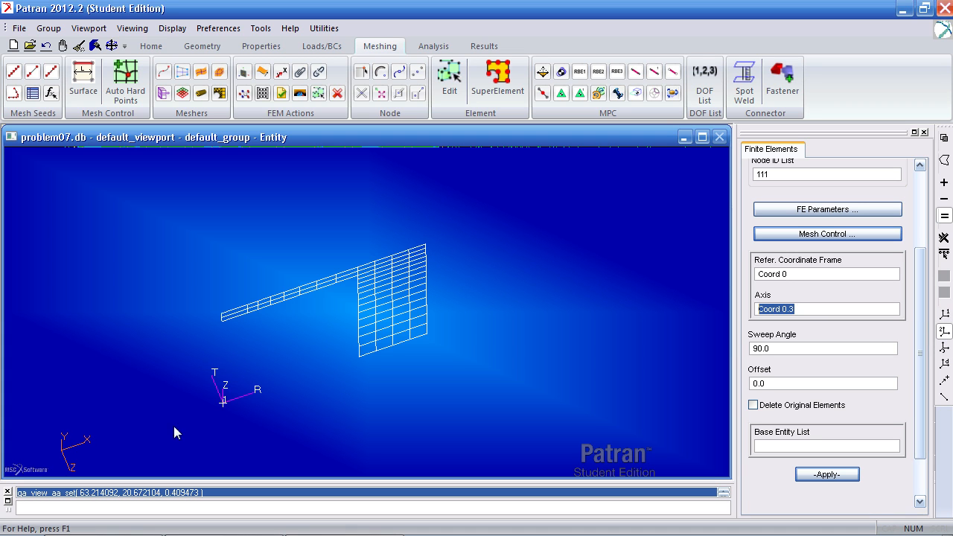
pyautogui.click(78, 449)
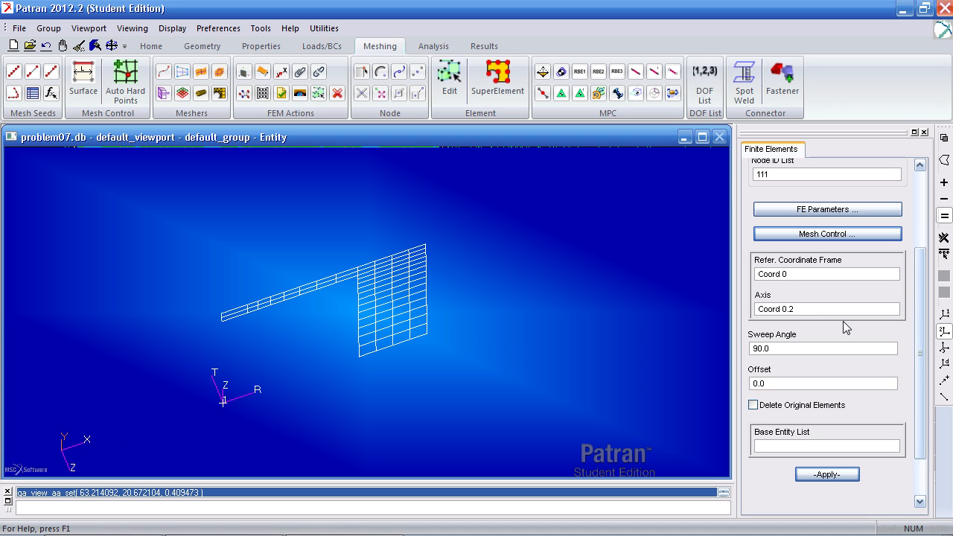
# - Try Coord 1.2 of the cylindrical frame as the sweep axis, then restore Coord 0.2
pyautogui.moveTo(820, 311); pyautogui.dragTo(714, 319)
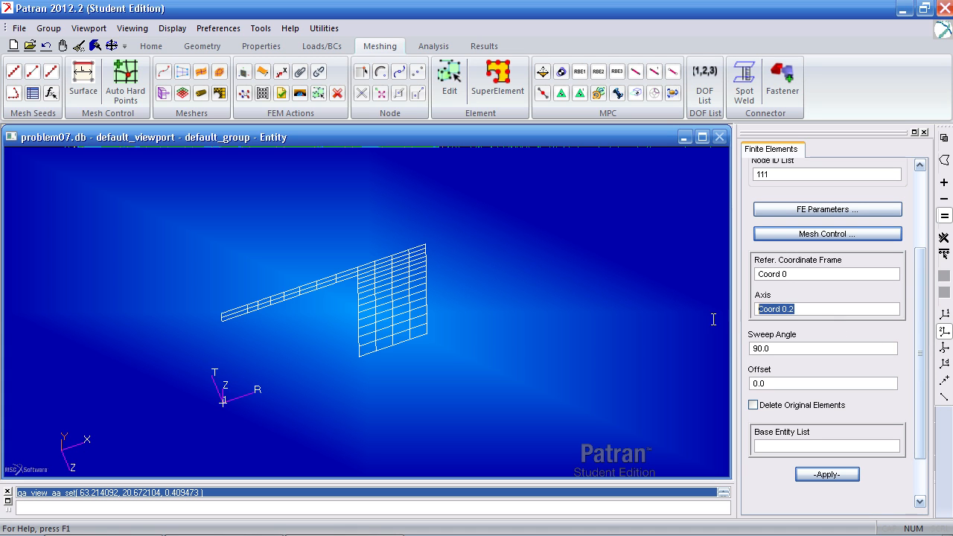
pyautogui.click(231, 400)
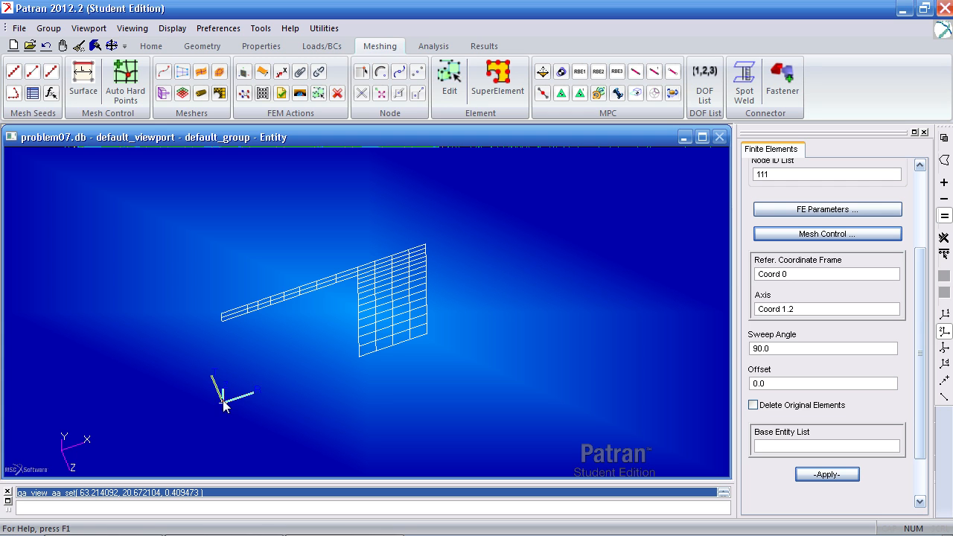
pyautogui.click(797, 310)
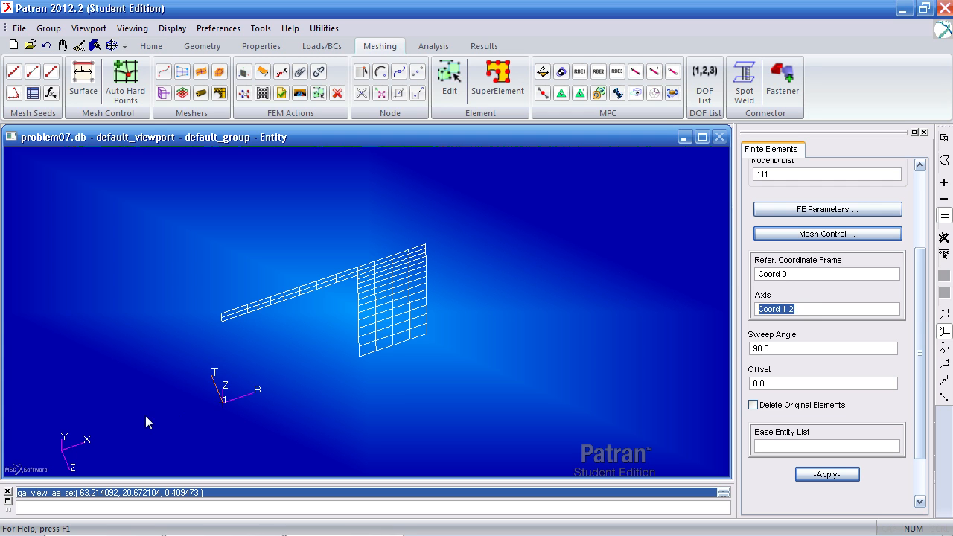
pyautogui.click(69, 446)
# - Sweep all the quad elements 90 degrees about the chosen axis with zero offset, deleting the original elements
pyautogui.click(754, 405)
pyautogui.click(783, 445)
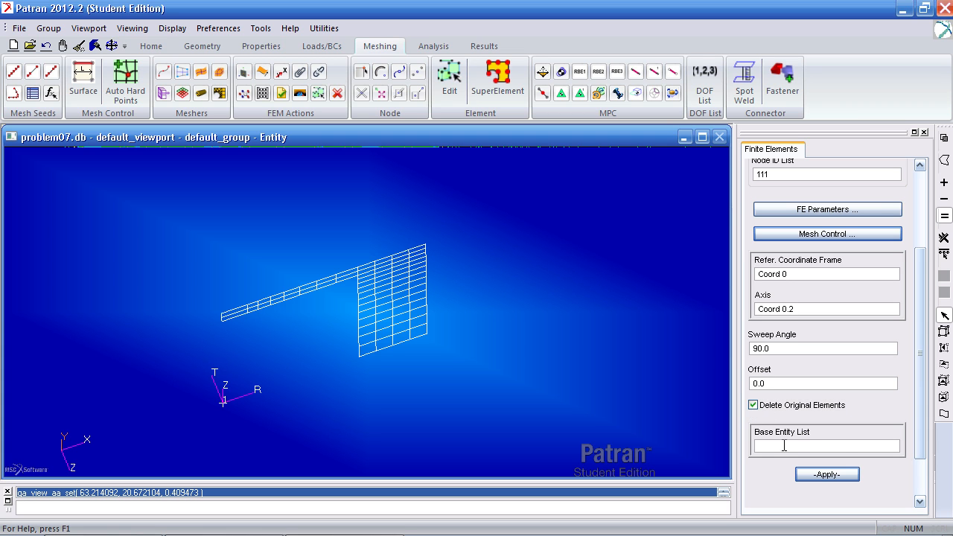
pyautogui.click(946, 333)
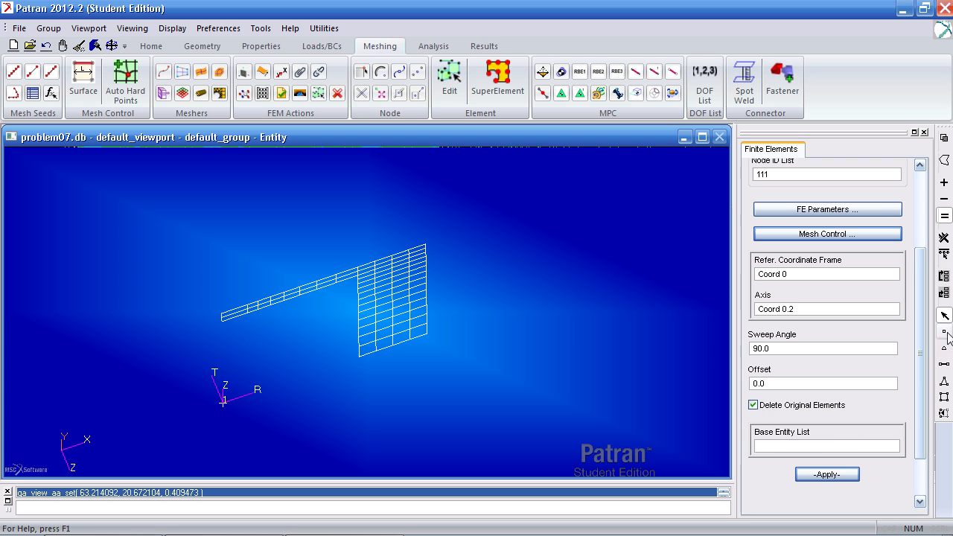
pyautogui.click(945, 398)
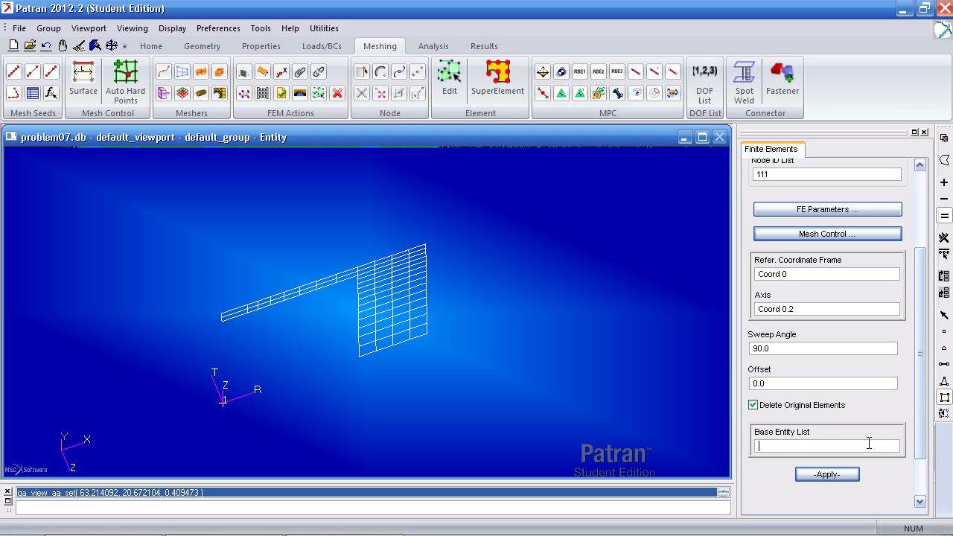
pyautogui.click(945, 255)
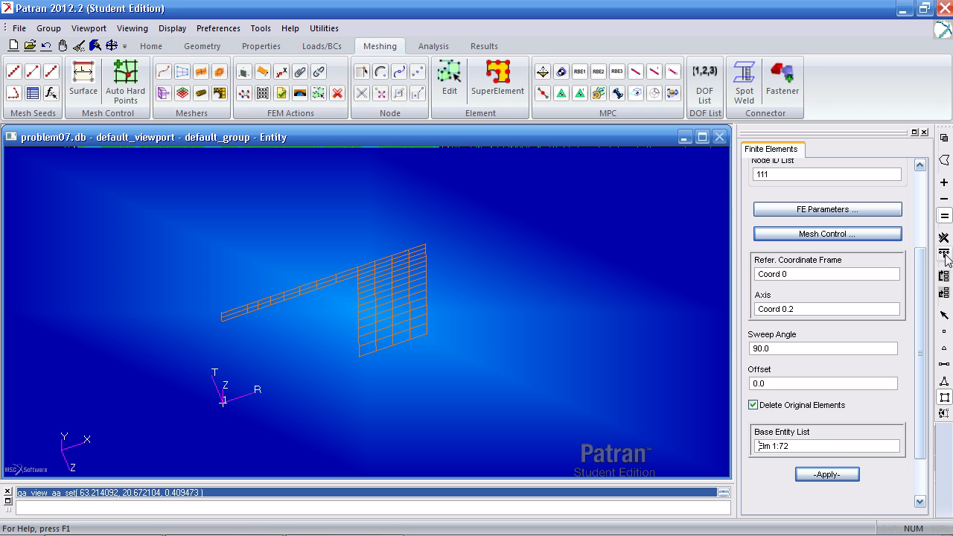
pyautogui.click(827, 475)
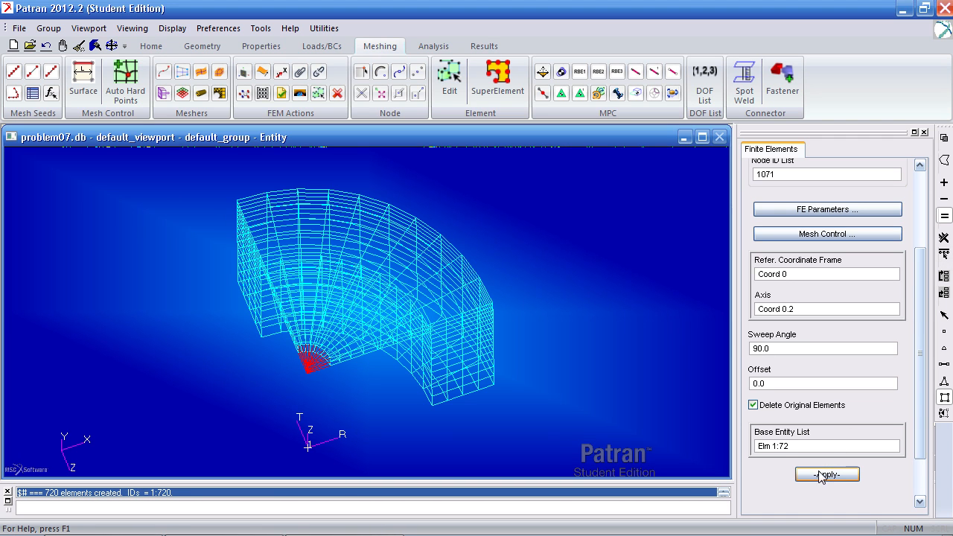
pyautogui.moveTo(563, 394); pyautogui.dragTo(468, 392, button='middle')
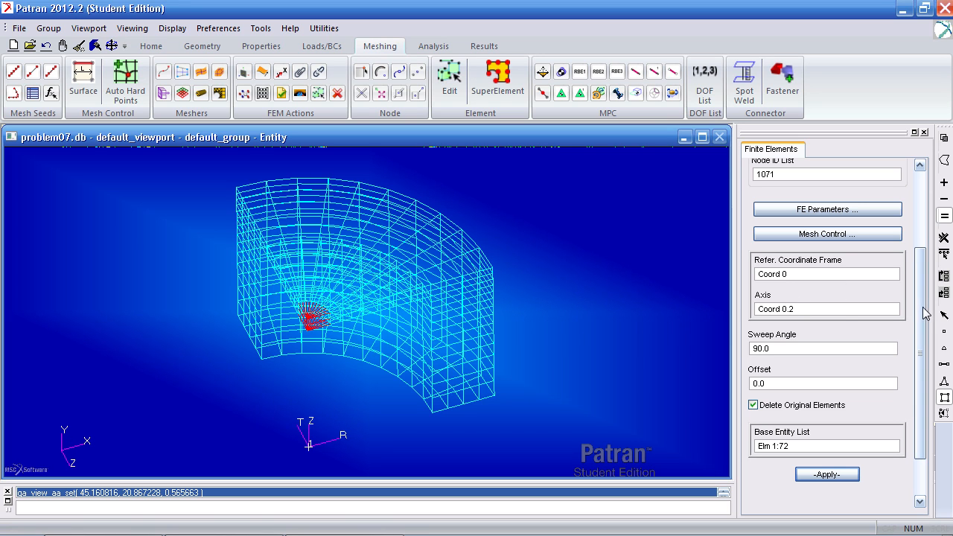
pyautogui.moveTo(923, 312); pyautogui.dragTo(919, 220)
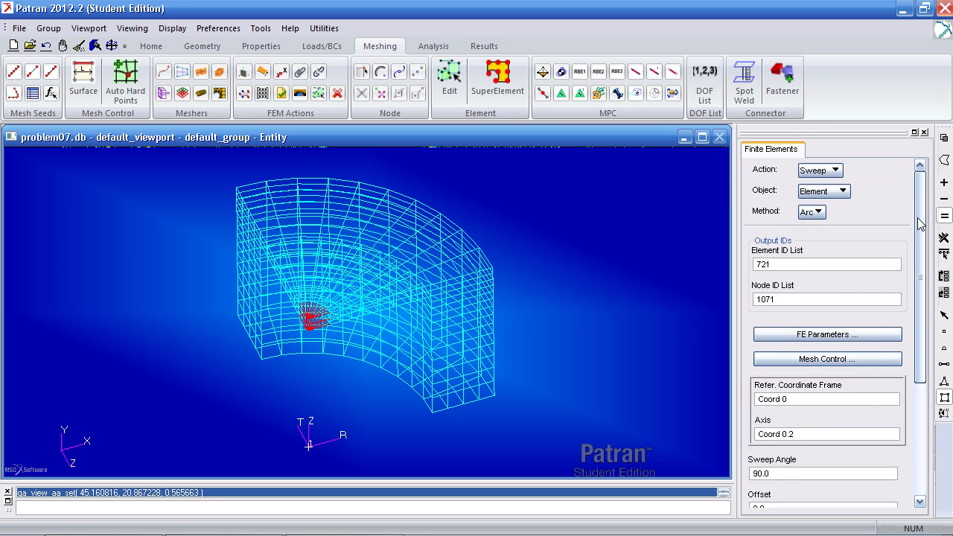
# - Set up a node edit that modifies both the analysis and the reference coordinate frame attributes
pyautogui.click(827, 171)
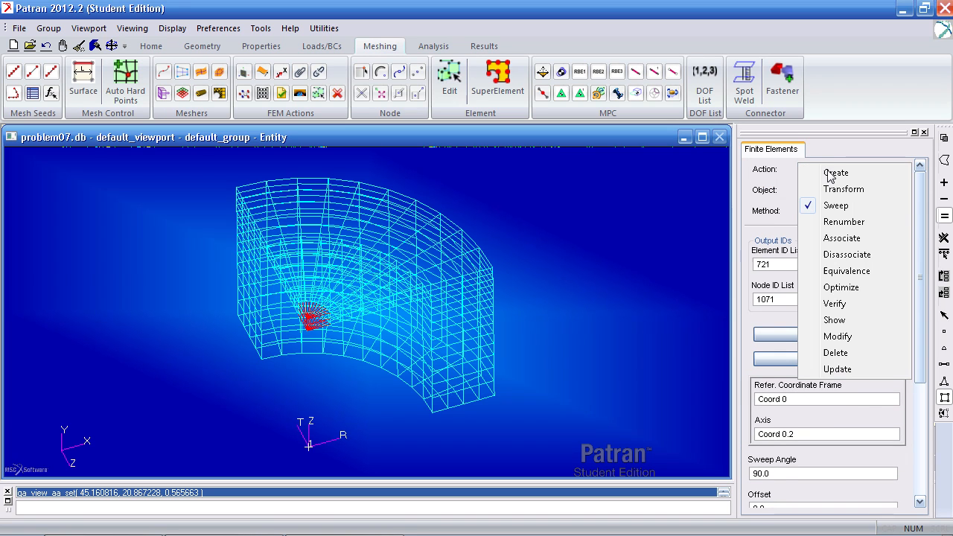
pyautogui.click(840, 335)
pyautogui.click(822, 192)
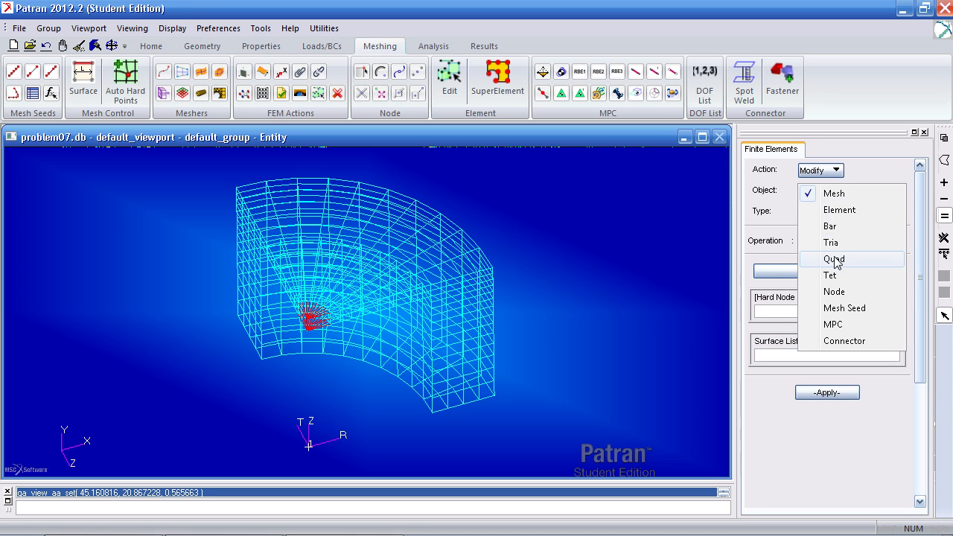
pyautogui.click(832, 291)
pyautogui.click(827, 171)
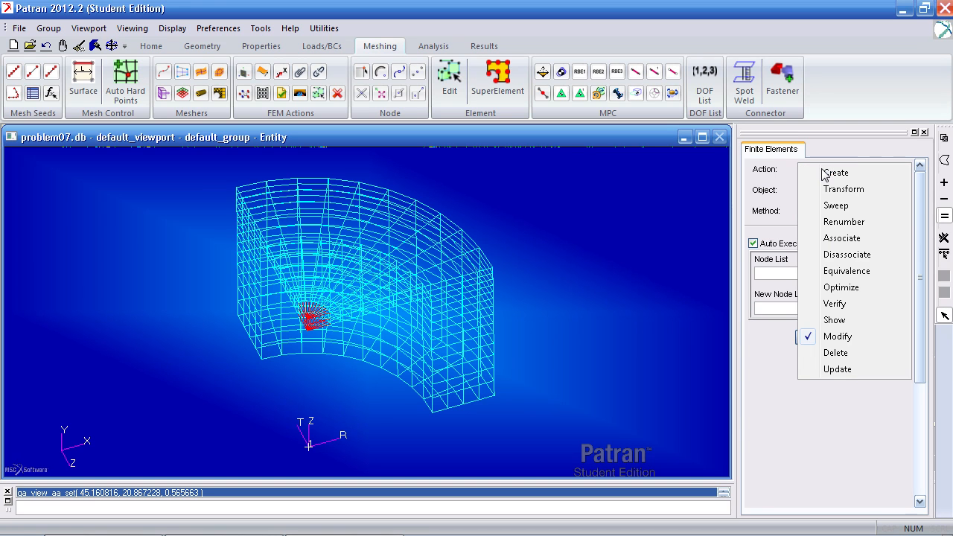
pyautogui.click(788, 192)
pyautogui.click(817, 212)
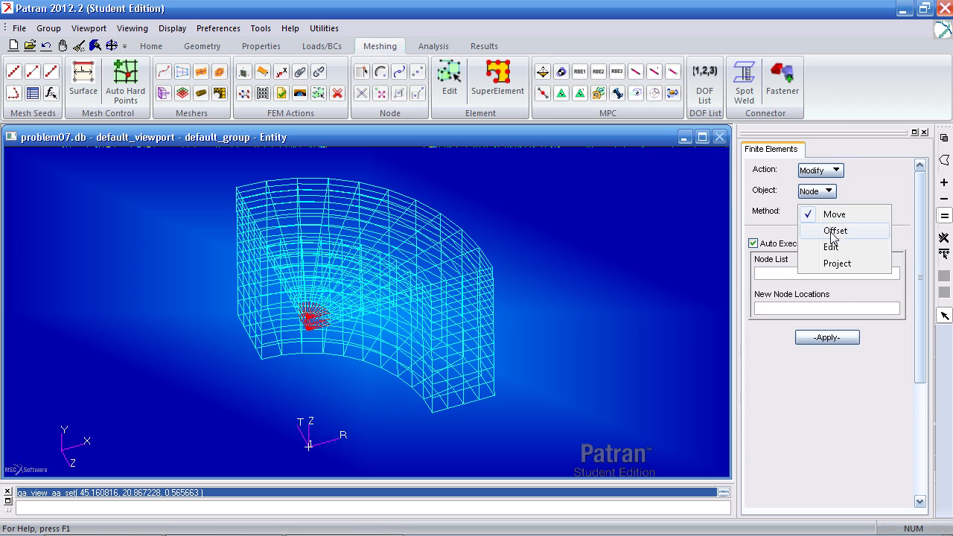
pyautogui.click(832, 247)
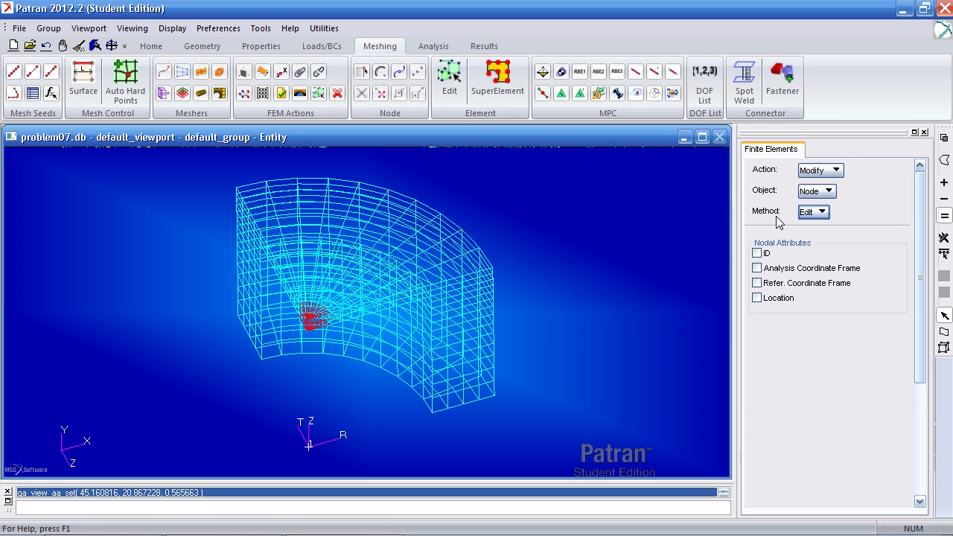
pyautogui.click(757, 268)
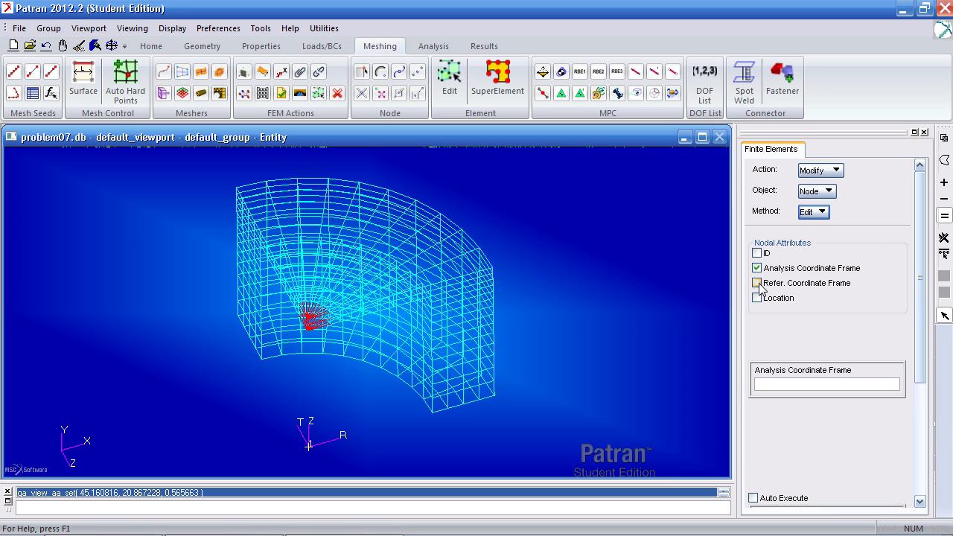
pyautogui.click(757, 283)
# - Assign Coord 1 as the nodes' analysis coordinate frame and Coord 0 as their reference coordinate frame
pyautogui.scroll(-3, 908, 379)
pyautogui.click(837, 257)
pyautogui.click(332, 439)
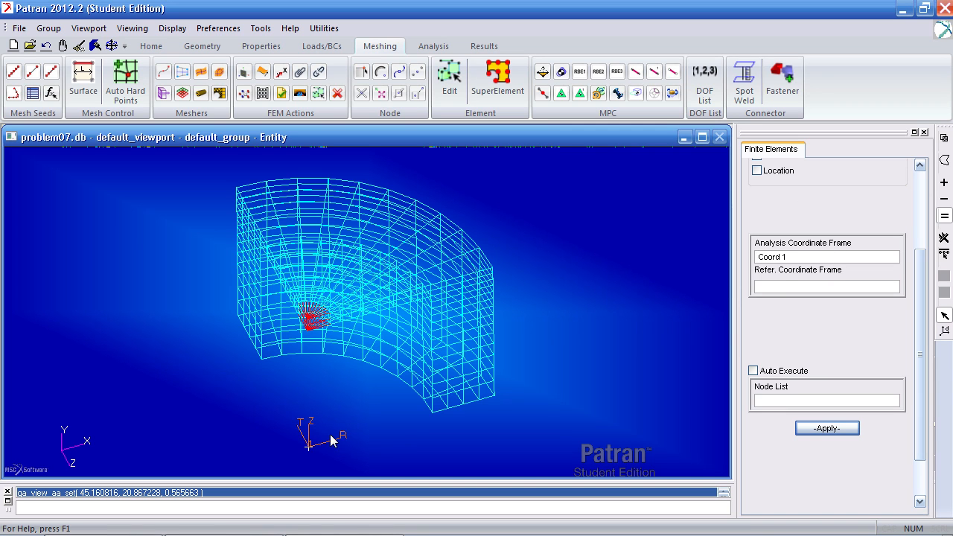
pyautogui.click(784, 286)
pyautogui.click(74, 449)
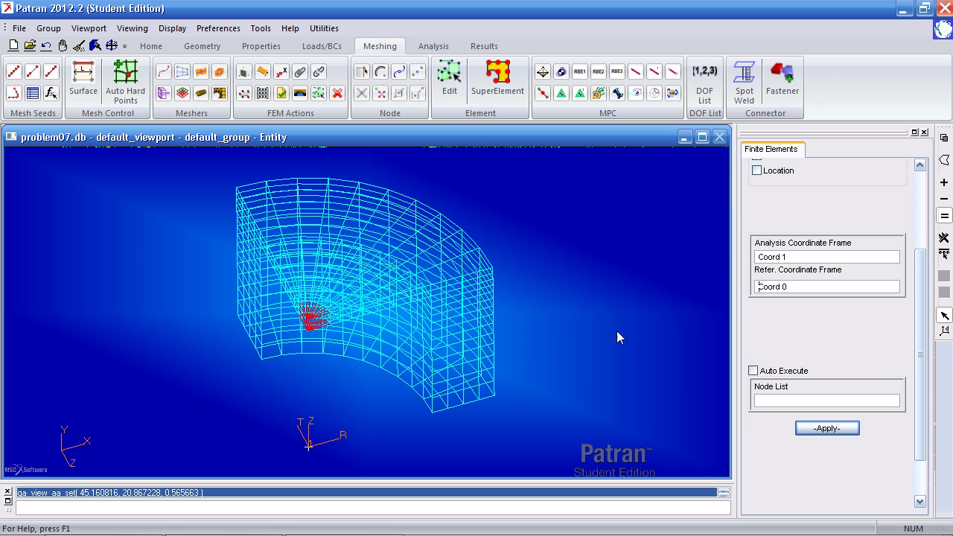
pyautogui.moveTo(788, 288); pyautogui.dragTo(749, 290)
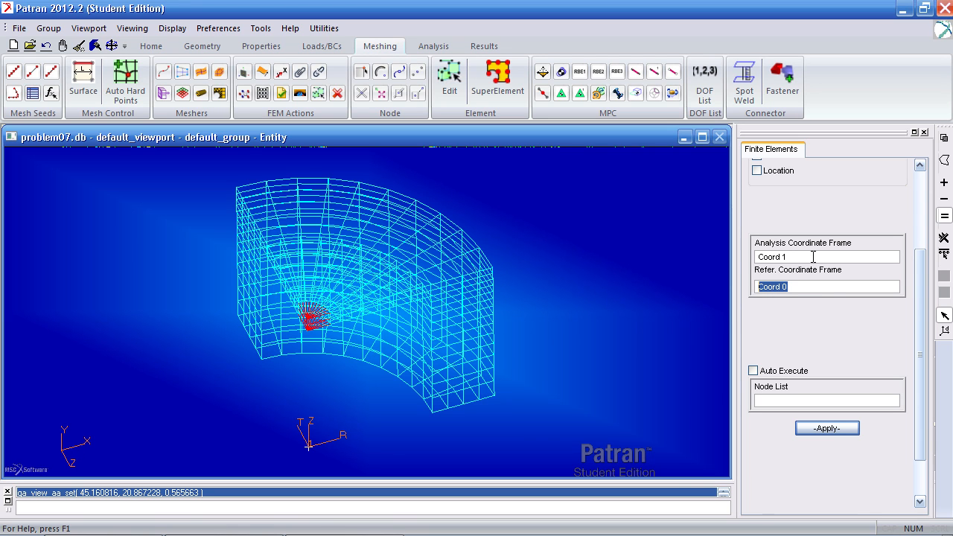
pyautogui.moveTo(791, 257); pyautogui.dragTo(741, 257)
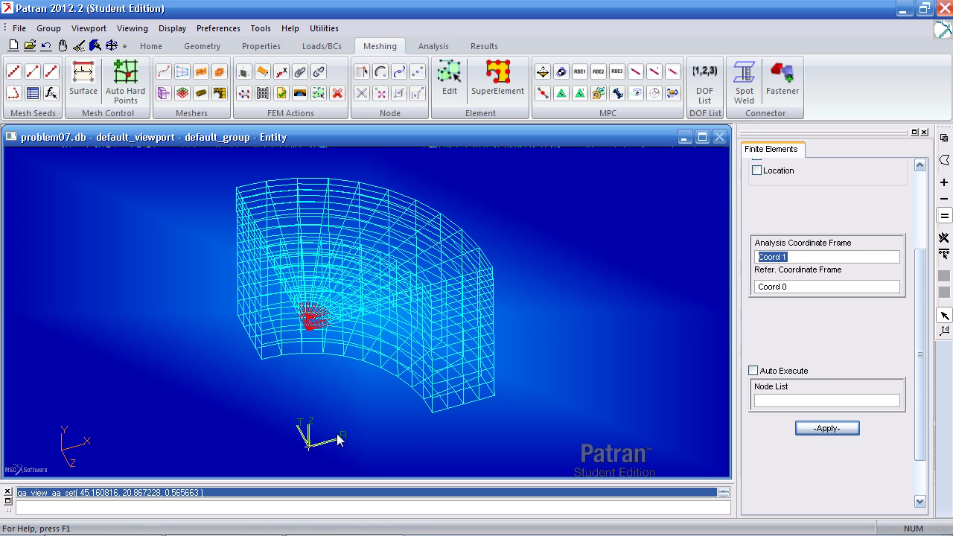
pyautogui.moveTo(806, 287); pyautogui.dragTo(760, 289)
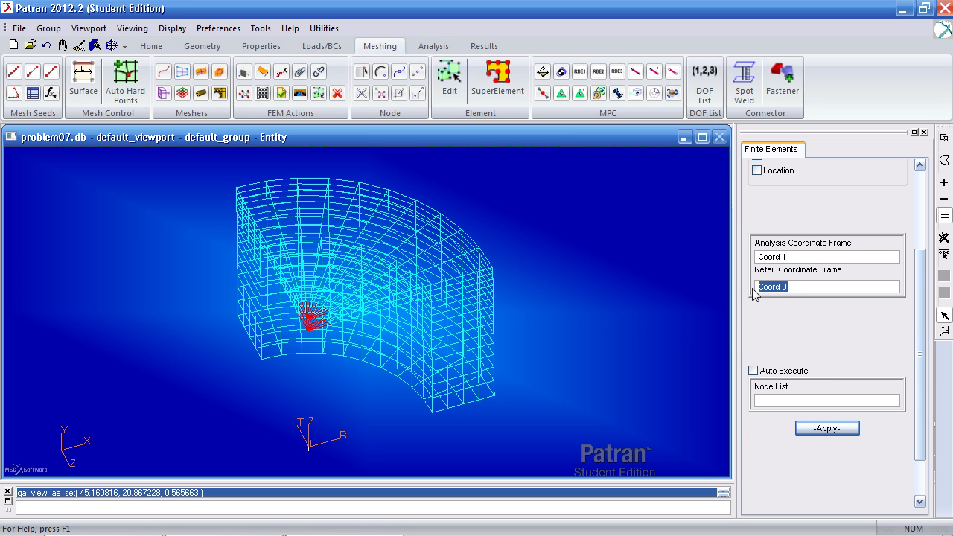
pyautogui.moveTo(506, 419); pyautogui.dragTo(512, 436, button='middle')
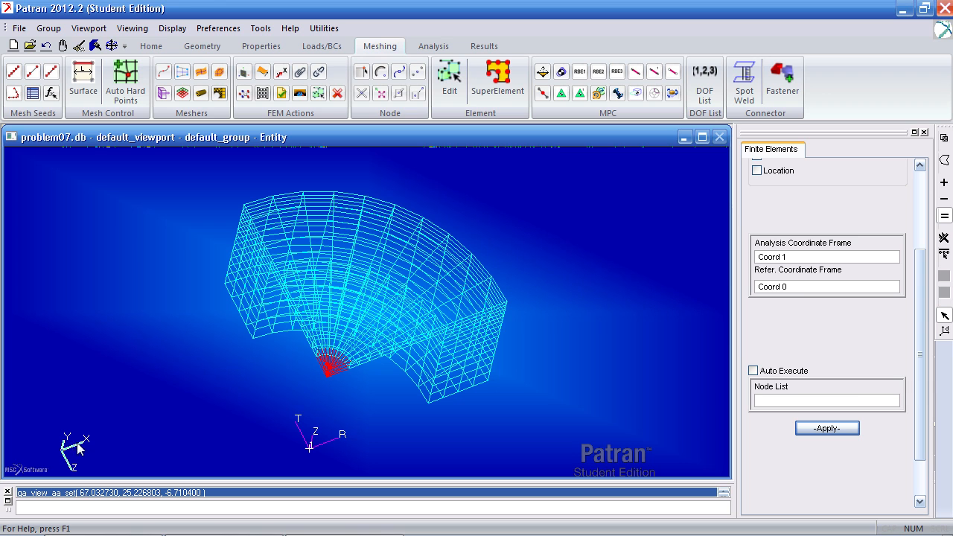
# - Apply the frame change to all visible nodes of the swept mesh and clean up the display
pyautogui.click(853, 400)
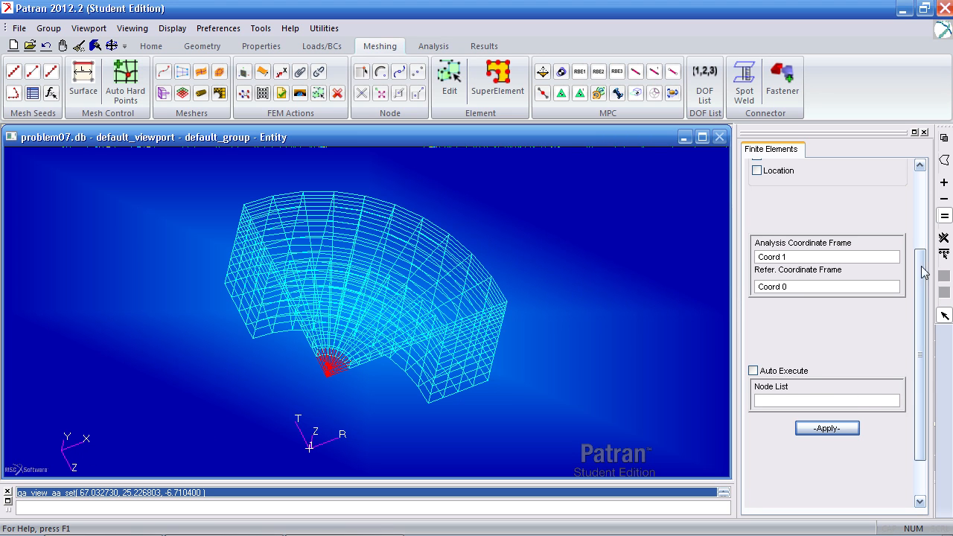
pyautogui.click(944, 255)
pyautogui.click(847, 431)
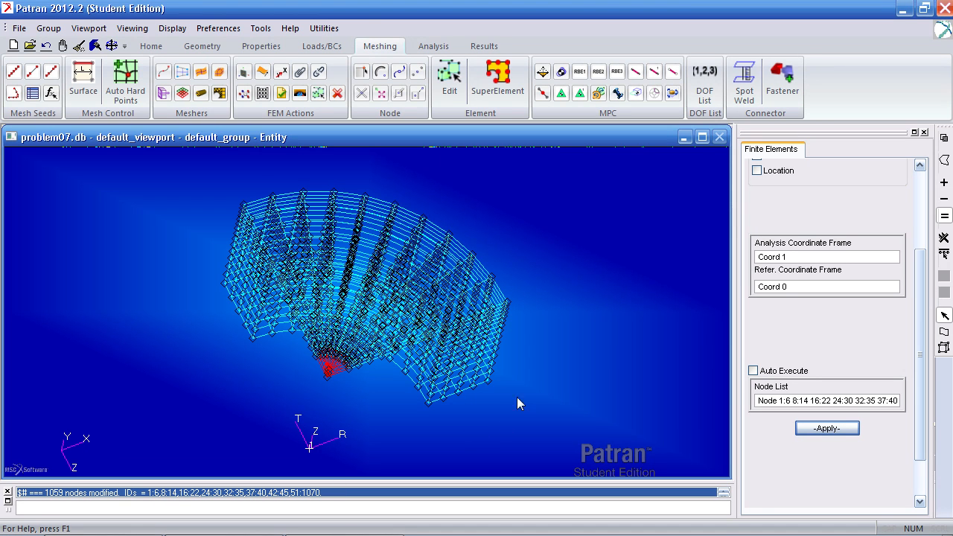
pyautogui.click(78, 47)
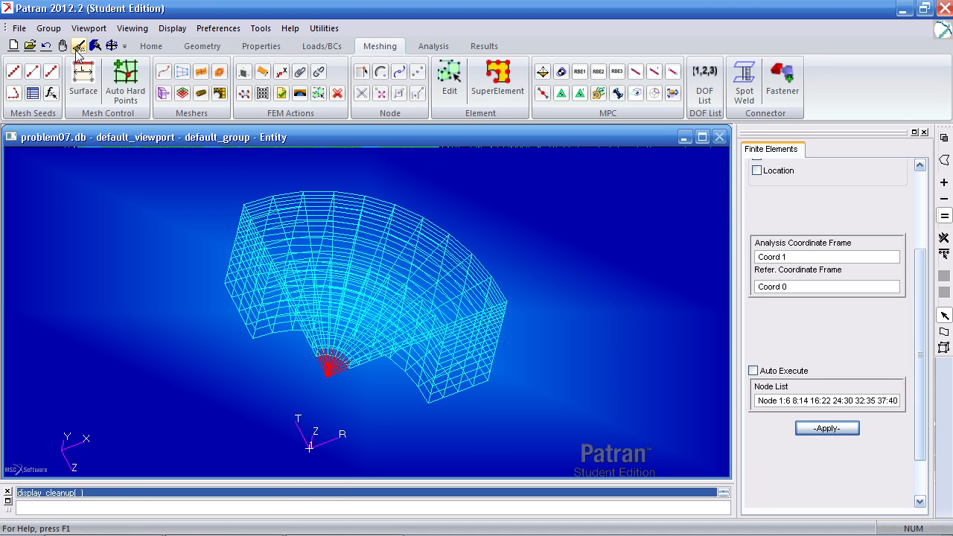
# - Create an isotropic linear elastic material named mat with elastic modulus 10e6 and Poisson ratio .33
pyautogui.click(274, 54)
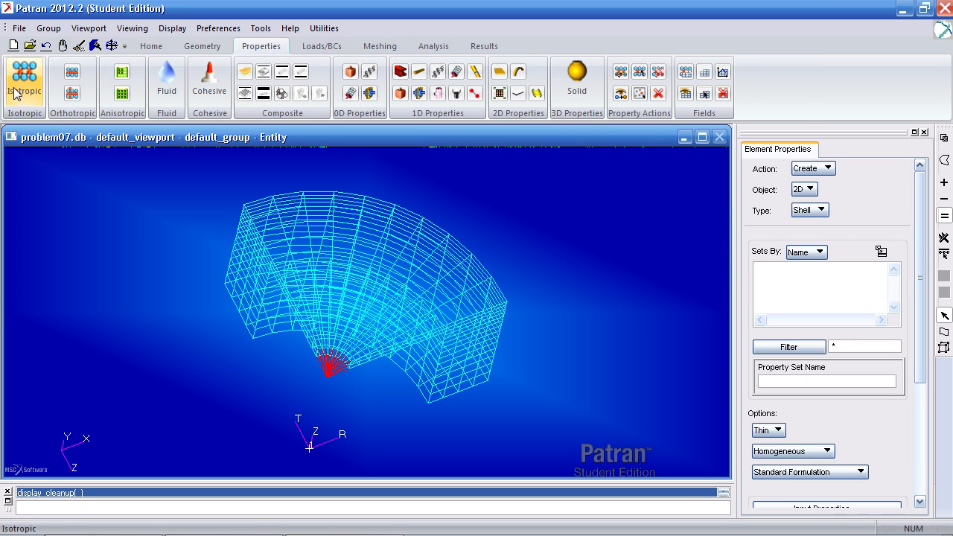
pyautogui.click(24, 78)
pyautogui.moveTo(921, 313); pyautogui.dragTo(916, 406)
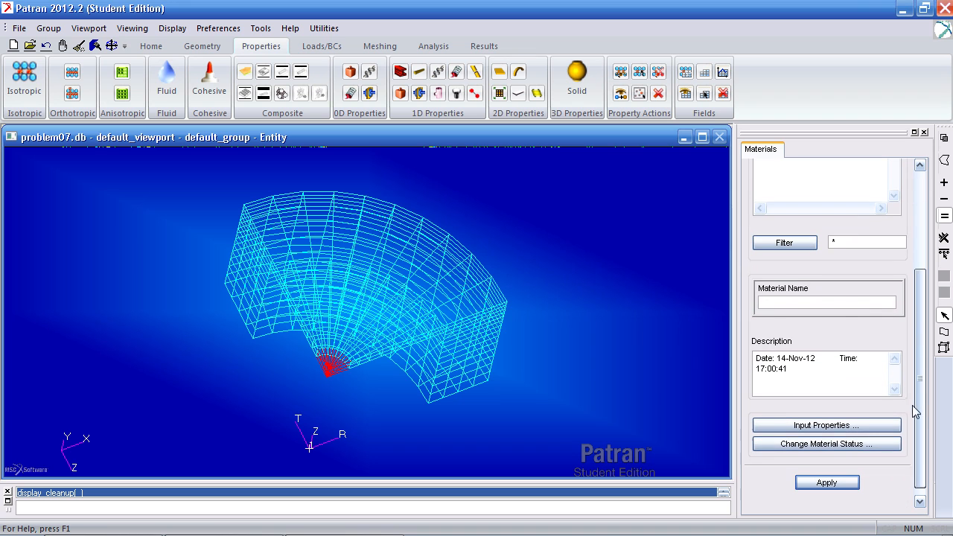
pyautogui.click(813, 301)
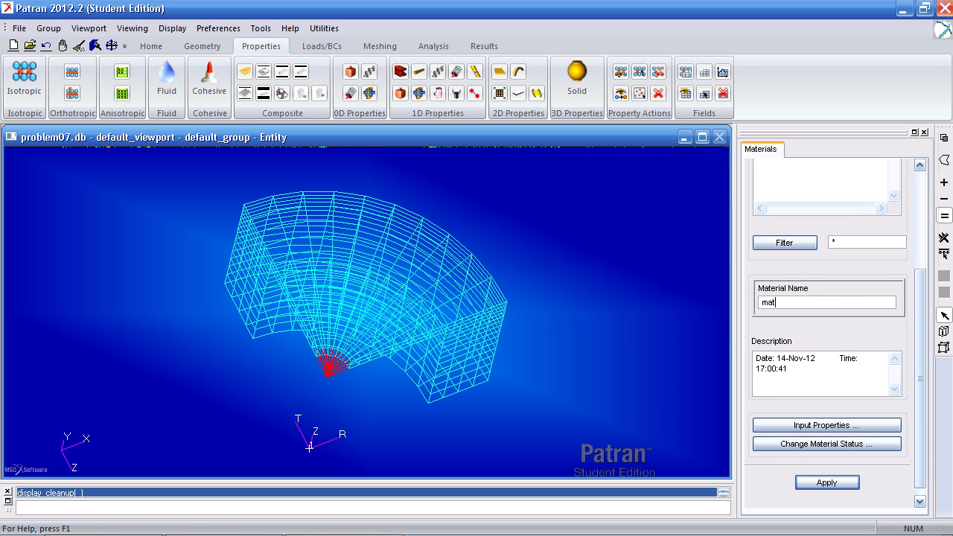
pyautogui.click(810, 427)
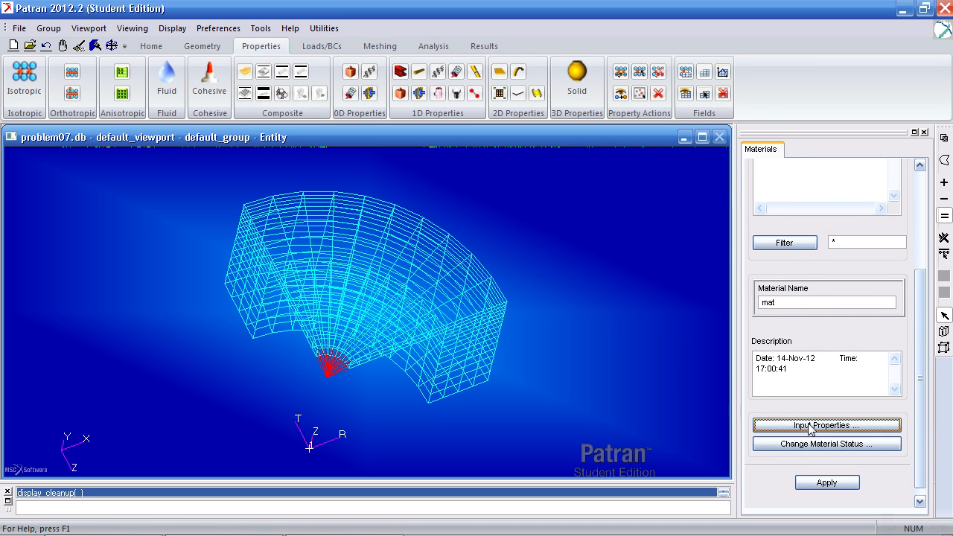
pyautogui.click(621, 144)
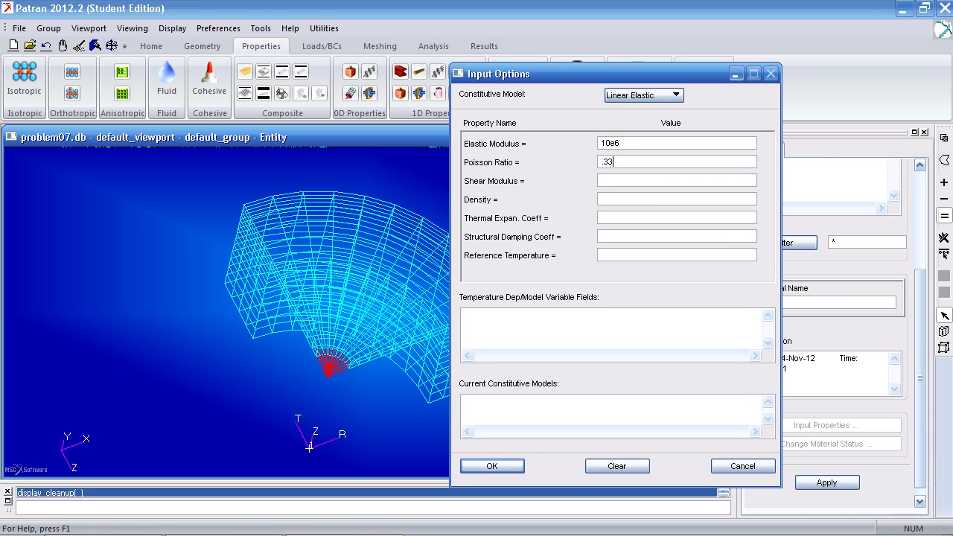
pyautogui.click(489, 466)
pyautogui.click(823, 484)
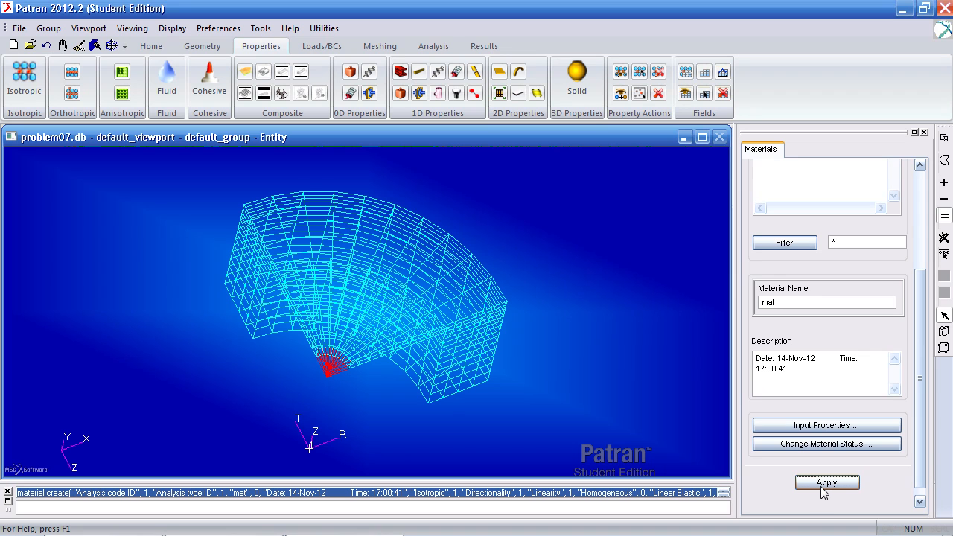
# - Show the model tree and expand Materials and Isotropic to check the material mat
pyautogui.click(149, 46)
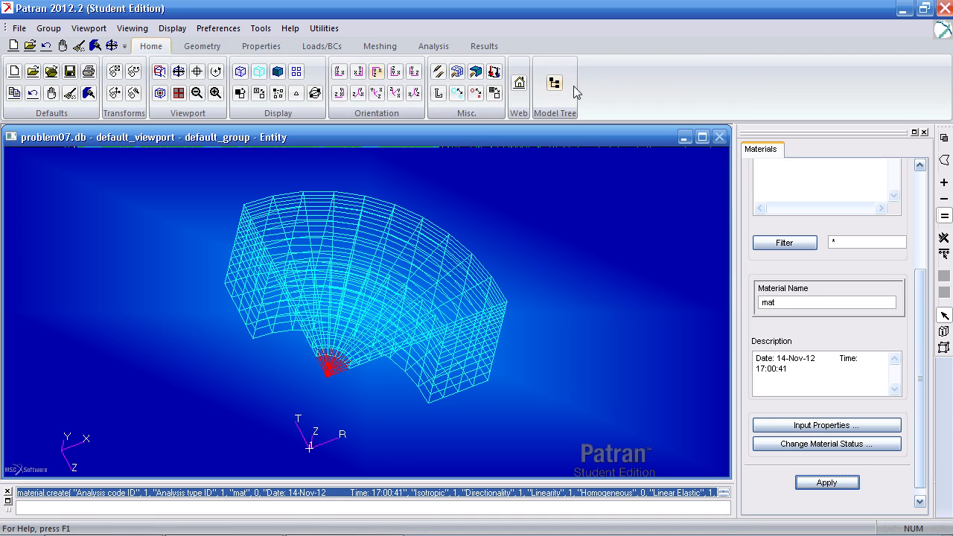
pyautogui.click(555, 85)
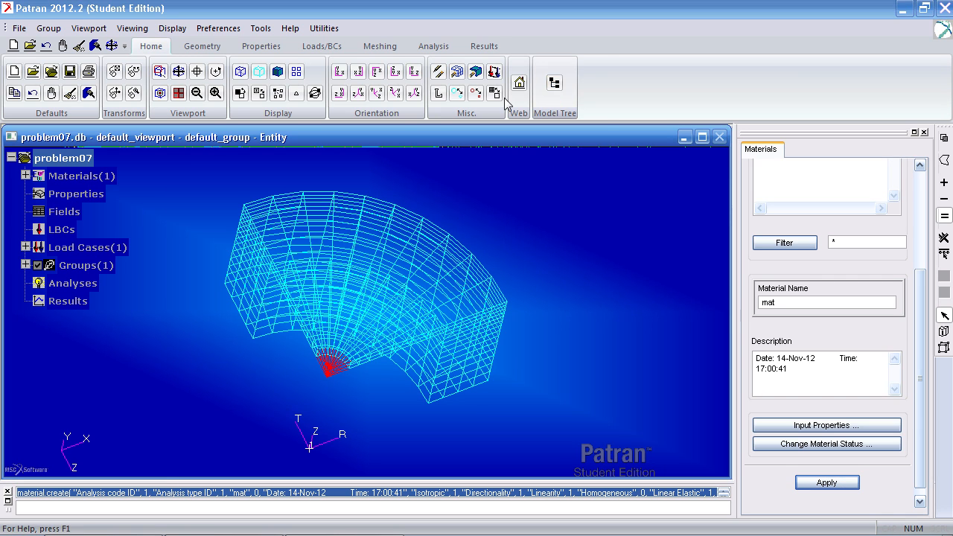
pyautogui.click(280, 49)
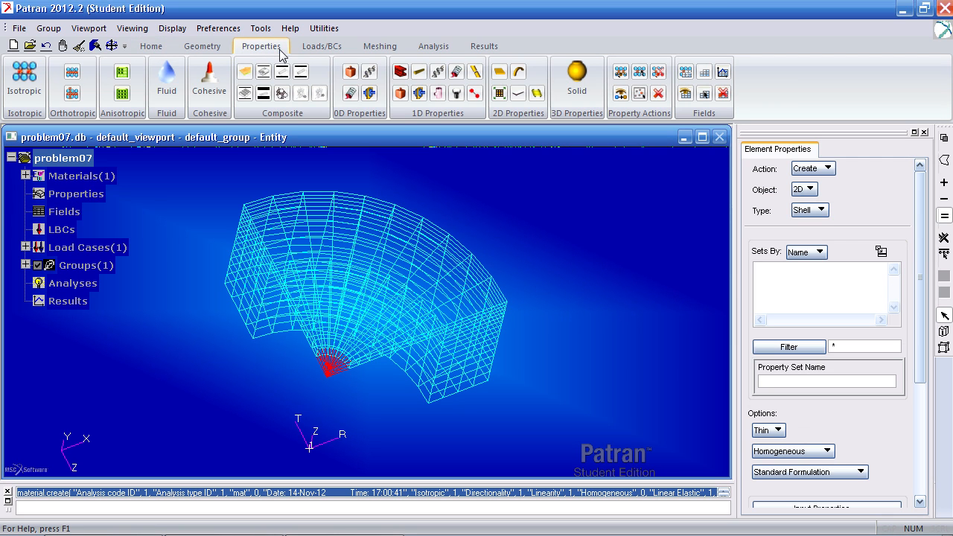
pyautogui.doubleClick(42, 182)
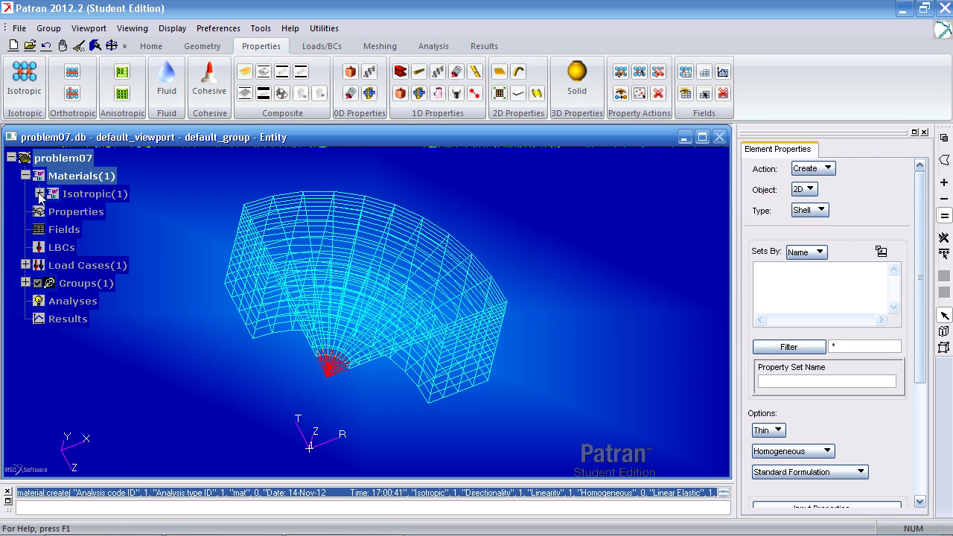
pyautogui.click(40, 194)
pyautogui.click(76, 216)
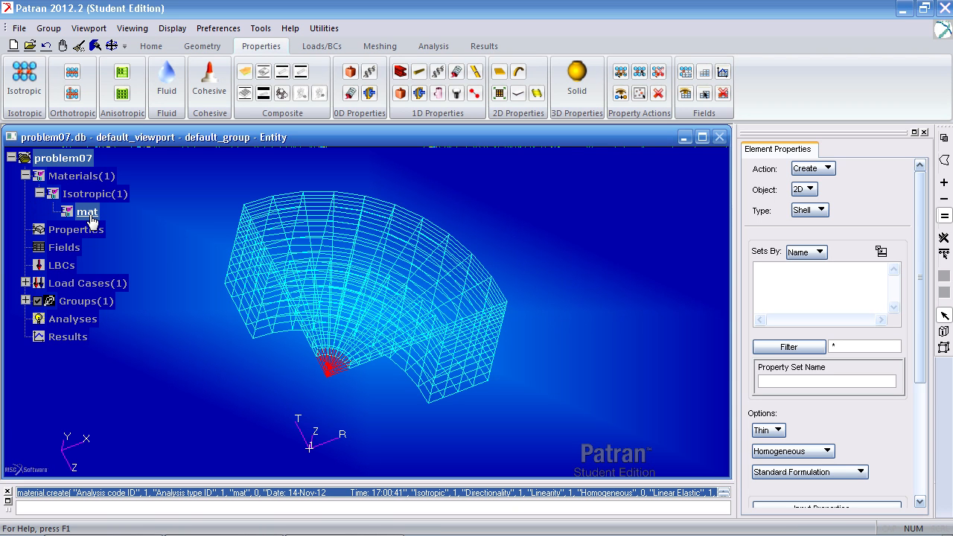
pyautogui.click(75, 229)
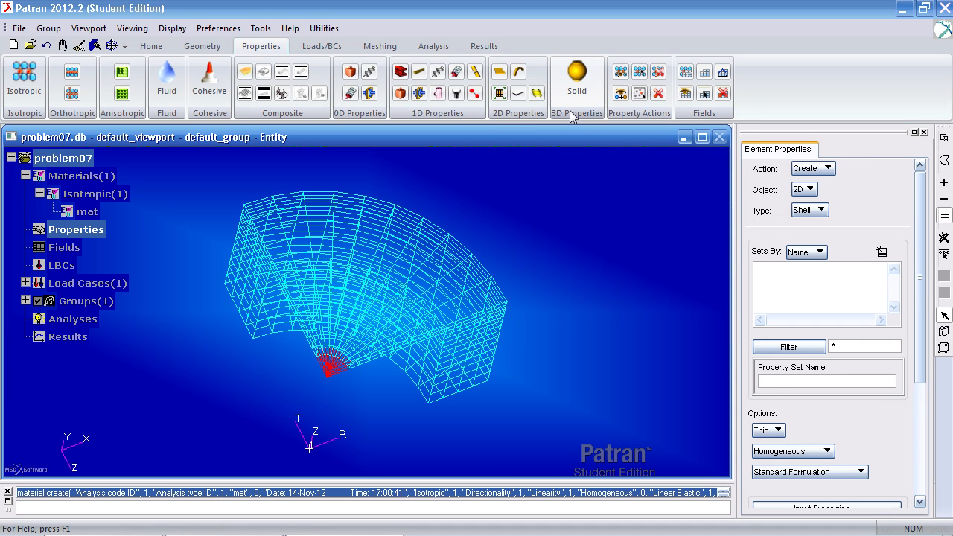
# - Define a 3D solid property set named solid_prop that uses the material mat
pyautogui.click(578, 88)
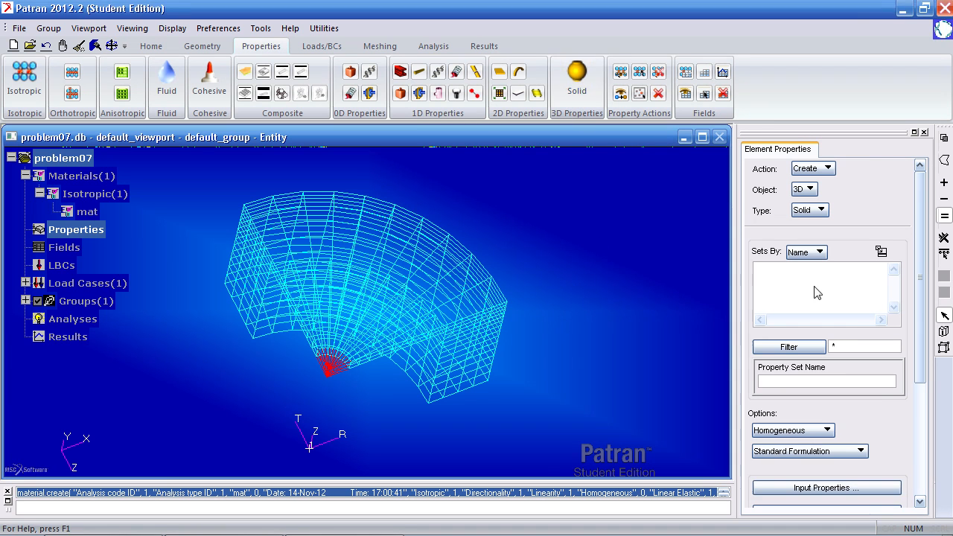
pyautogui.write('solid_prop')
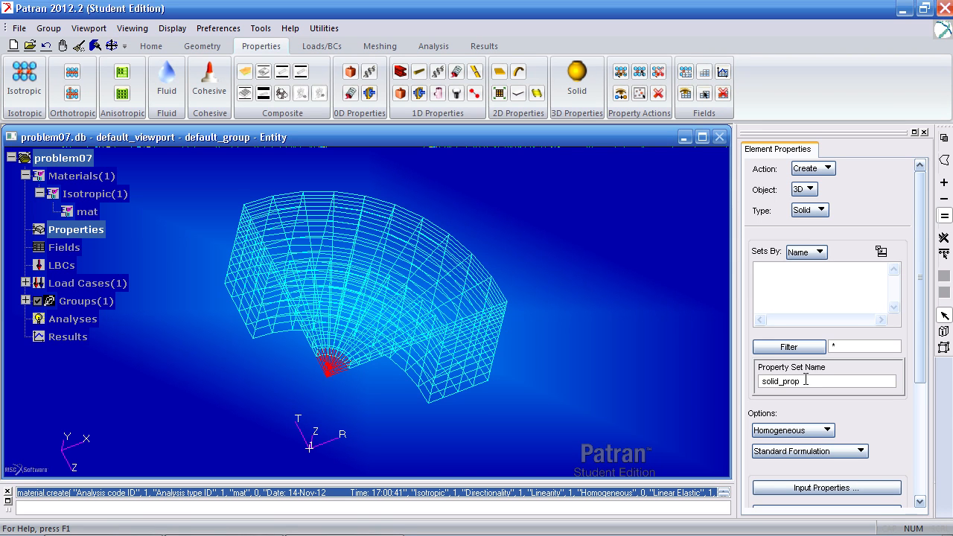
pyautogui.scroll(-3, 857, 402)
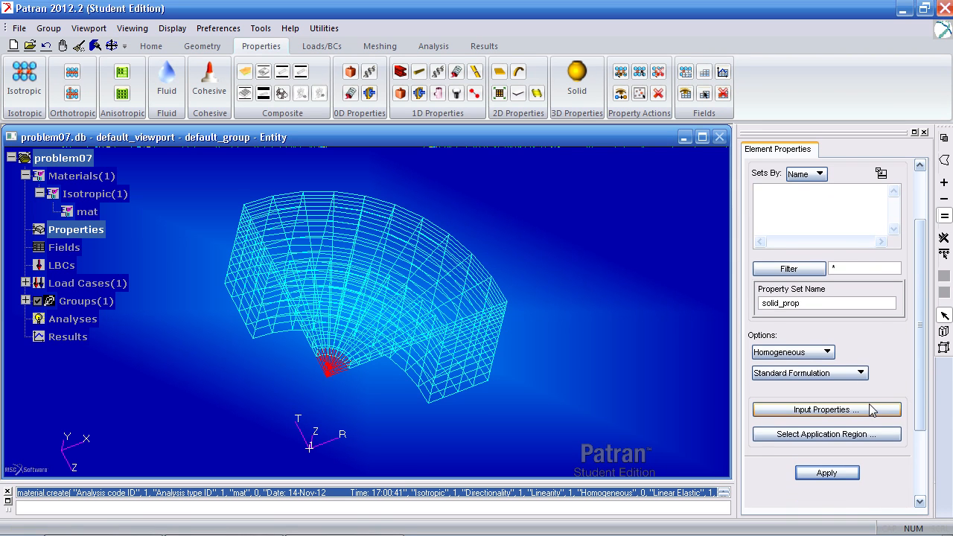
pyautogui.click(872, 411)
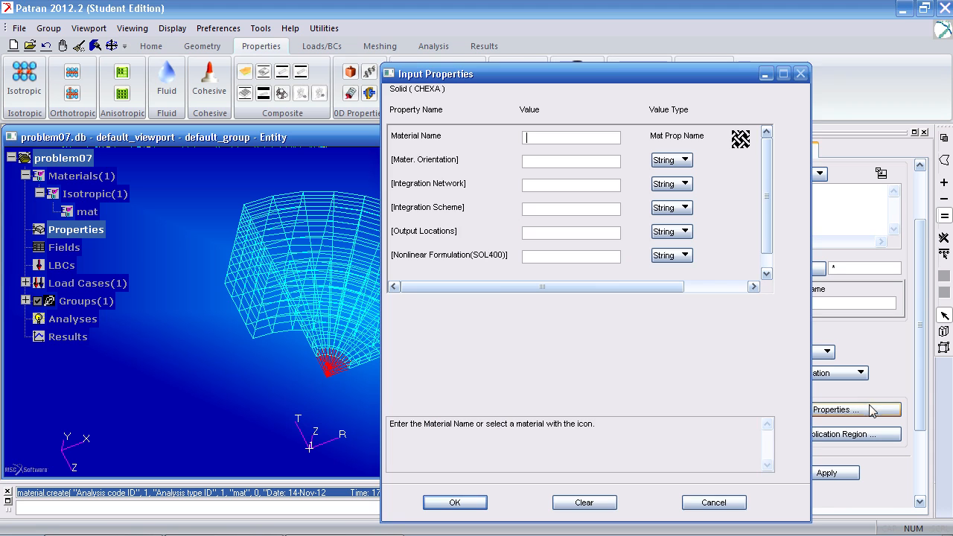
pyautogui.click(741, 139)
pyautogui.click(806, 145)
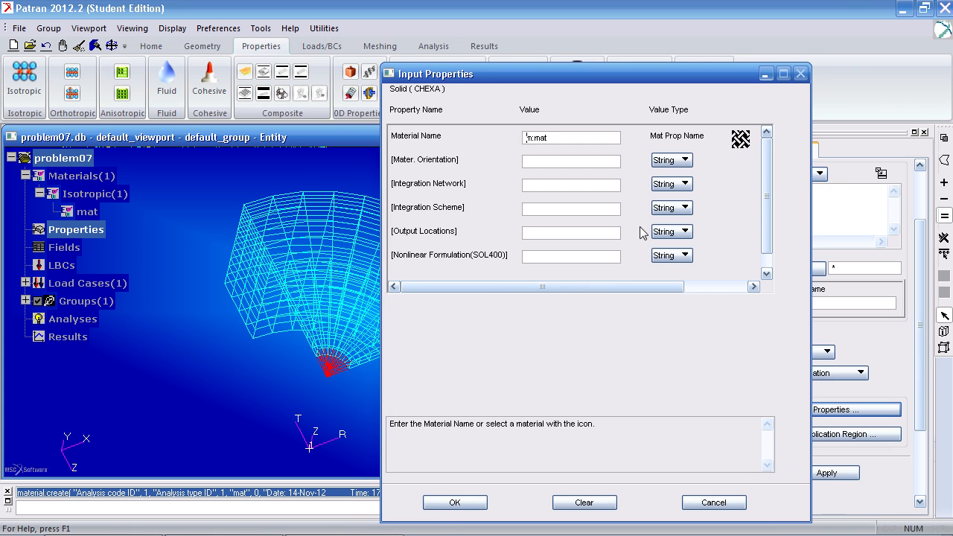
pyautogui.click(469, 505)
# - Add all solid elements of the mesh to the property set's application region and create the set
pyautogui.click(775, 441)
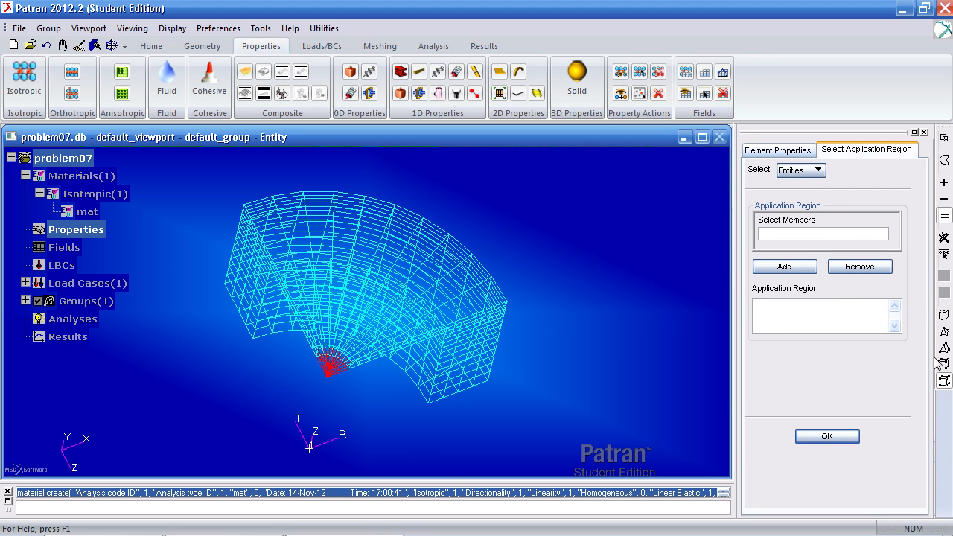
pyautogui.click(944, 382)
pyautogui.click(944, 255)
pyautogui.click(801, 269)
pyautogui.click(826, 435)
pyautogui.click(828, 473)
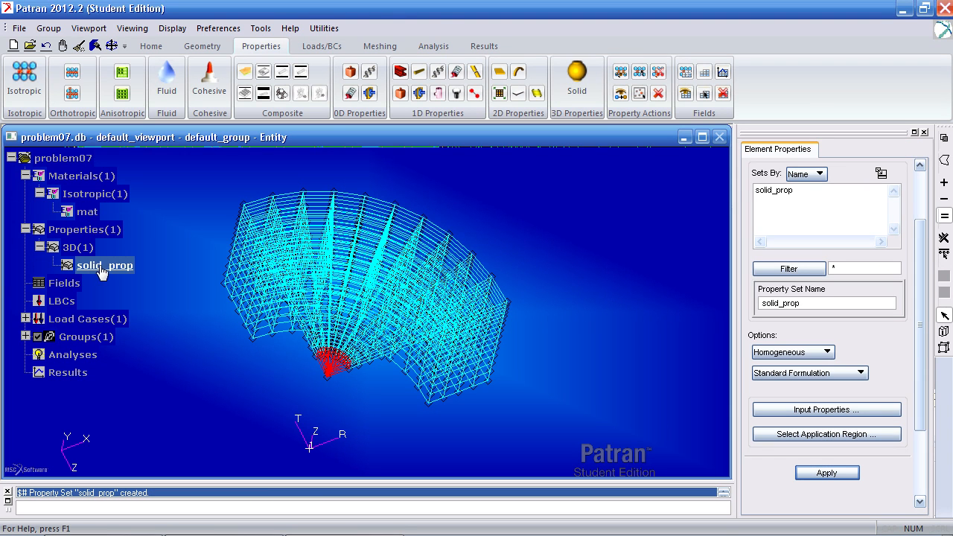
# - Start a nodal displacement constraint with the new set name radial_symmetry
pyautogui.click(87, 212)
pyautogui.click(321, 46)
pyautogui.click(39, 81)
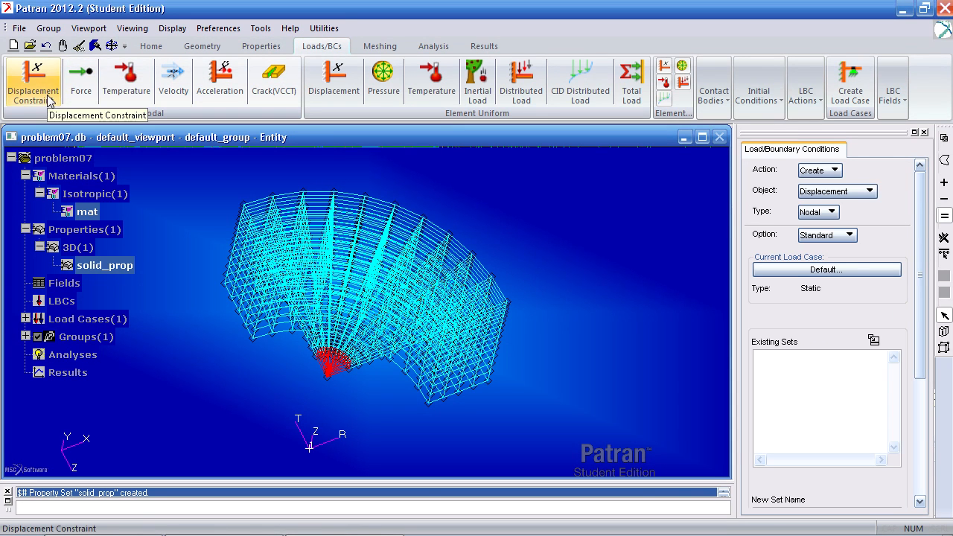
pyautogui.scroll(-5, 919, 264)
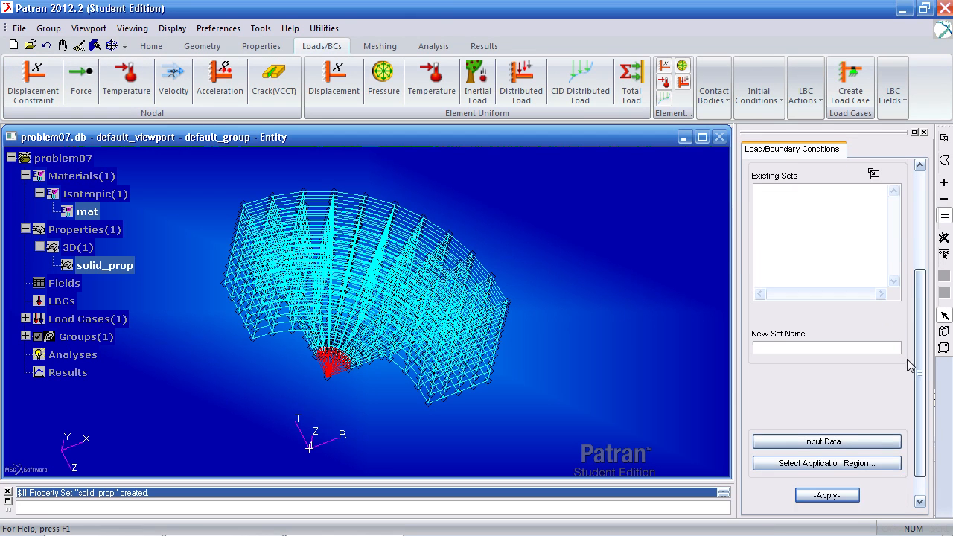
pyautogui.click(876, 334)
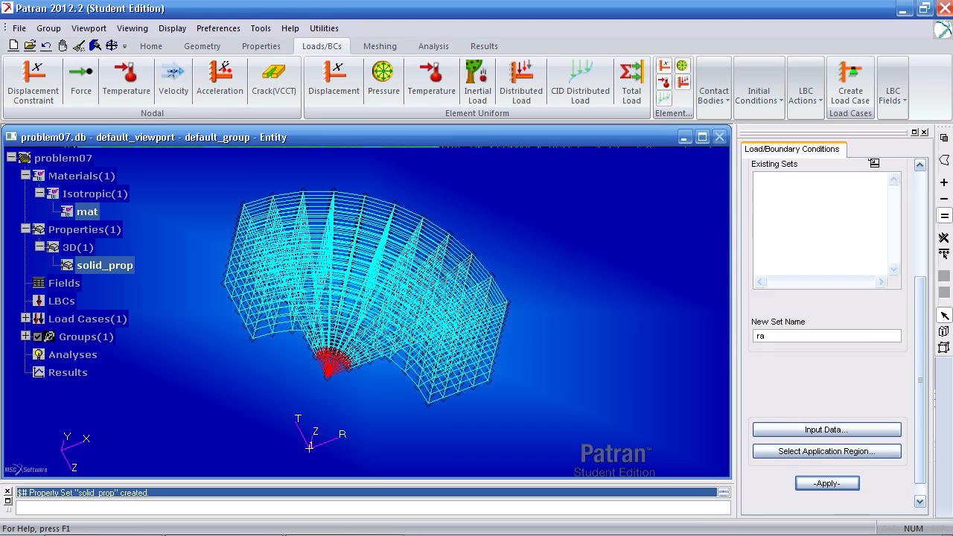
pyautogui.write('radial_symmetry')
pyautogui.press('Tab')
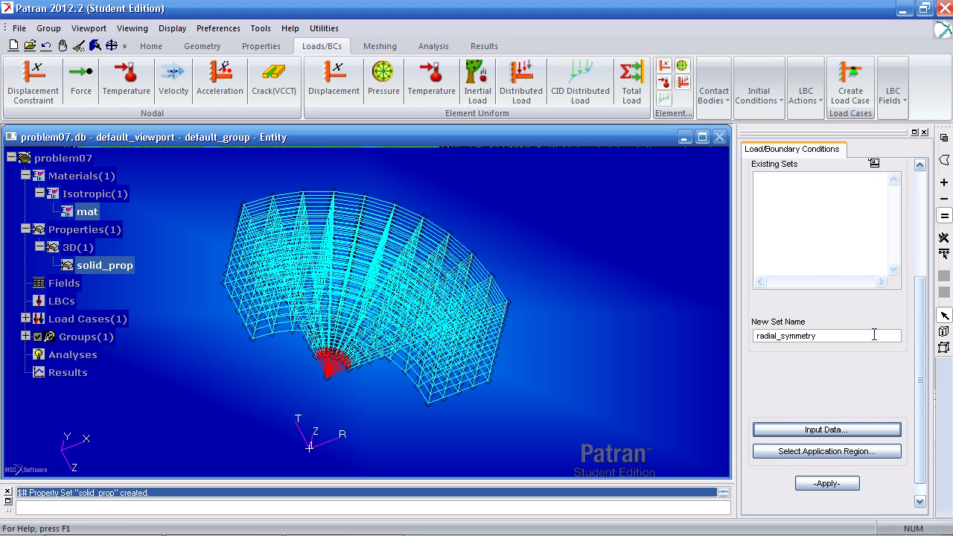
# - Set the radial_symmetry translations to <0,,> in the cylindrical analysis frame Coord 1
pyautogui.click(862, 429)
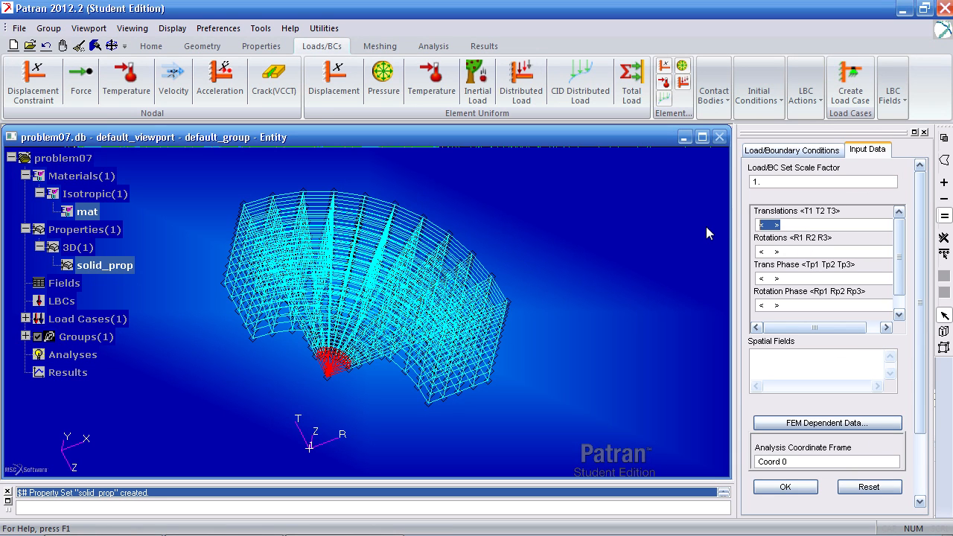
pyautogui.write('<')
pyautogui.write('0,,')
pyautogui.press('Tab')
pyautogui.click(311, 445)
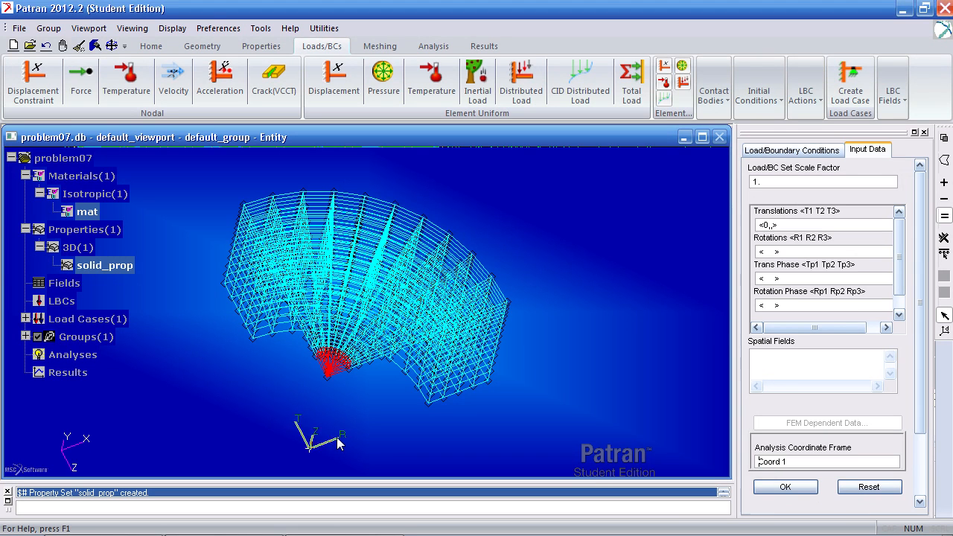
pyautogui.click(798, 488)
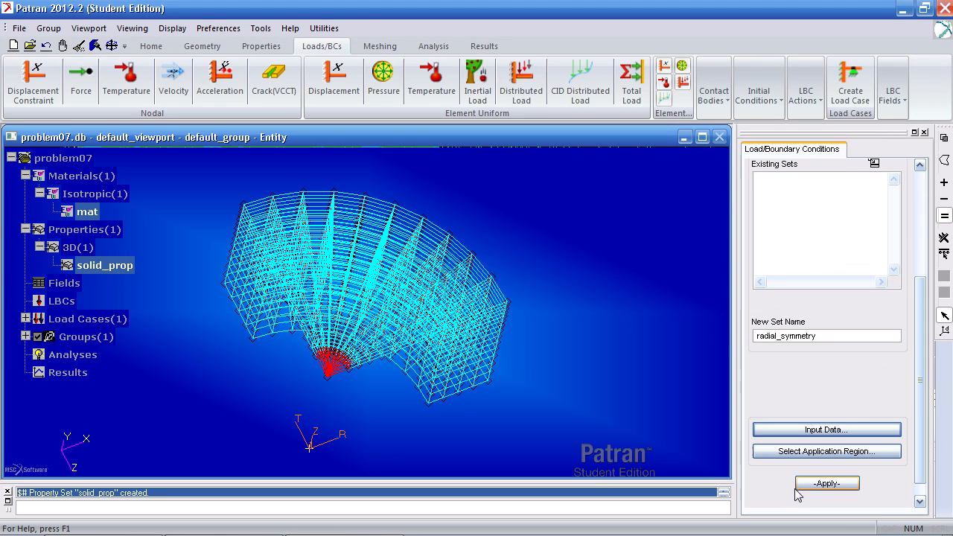
# - Add FEM nodes 1:5:2 at the hub of the red rigid elements to the application region and create the radial_symmetry constraint
pyautogui.click(826, 451)
pyautogui.click(818, 171)
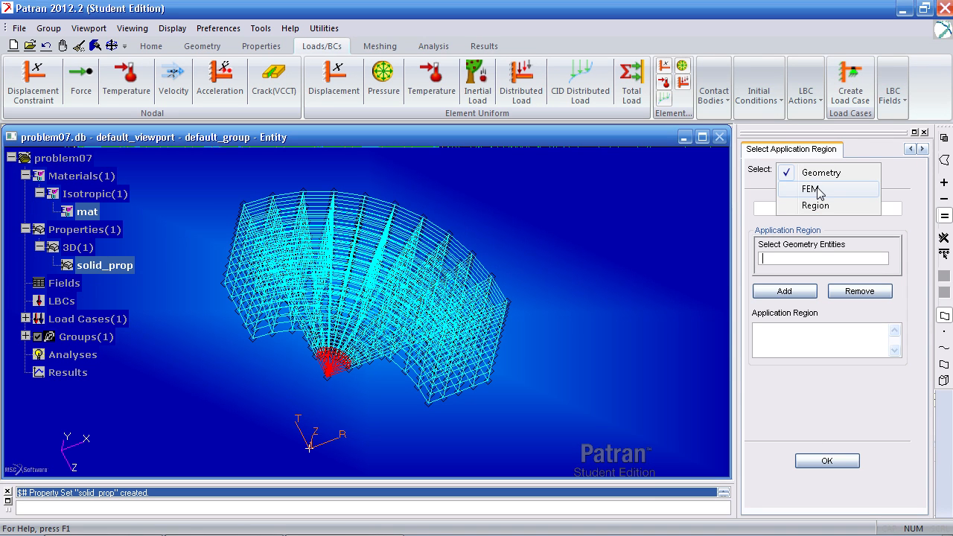
pyautogui.click(819, 190)
pyautogui.moveTo(655, 298); pyautogui.dragTo(316, 289, button='middle')
pyautogui.moveTo(240, 233); pyautogui.dragTo(264, 288)
pyautogui.click(810, 295)
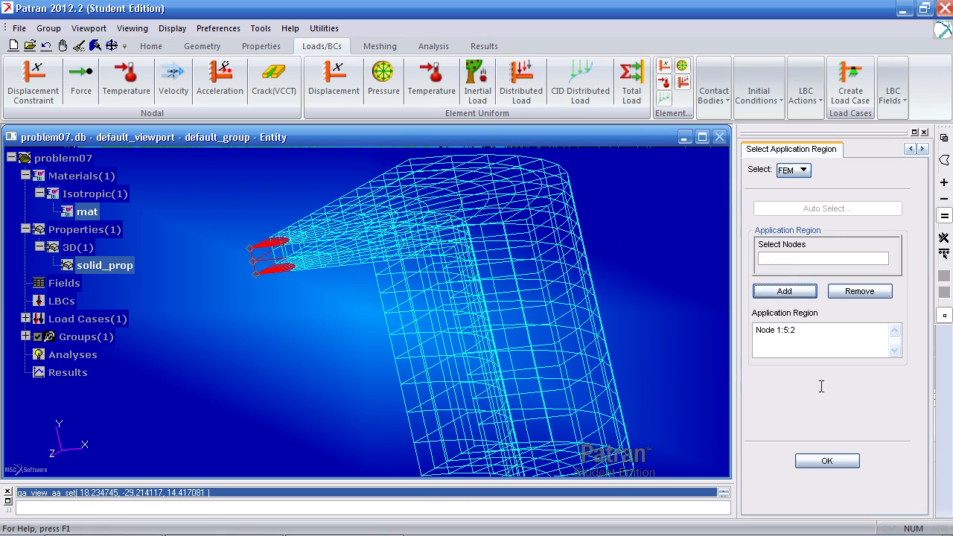
pyautogui.click(826, 461)
pyautogui.click(827, 484)
pyautogui.moveTo(232, 358)
pyautogui.mouseDown(button='middle')
pyautogui.moveTo(260, 356)
pyautogui.moveTo(230, 367)
pyautogui.mouseUp(button='middle')
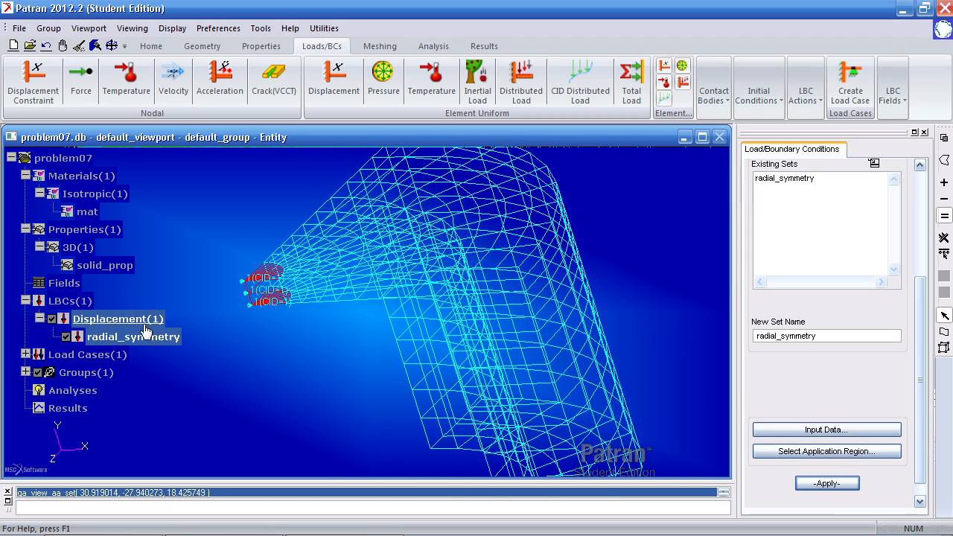
# - Hide the radial_symmetry markers and name the new displacement set axial_symmetry
pyautogui.click(66, 337)
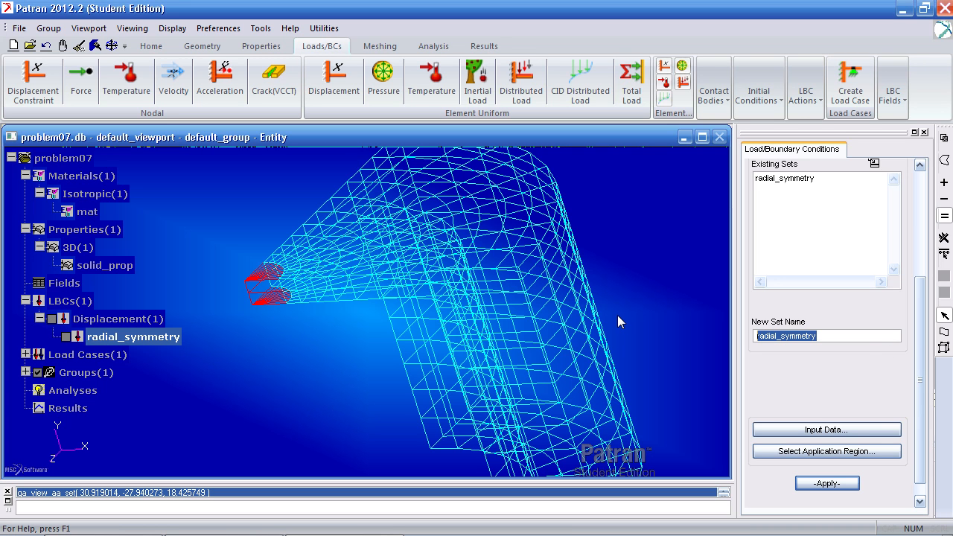
pyautogui.write('axia')
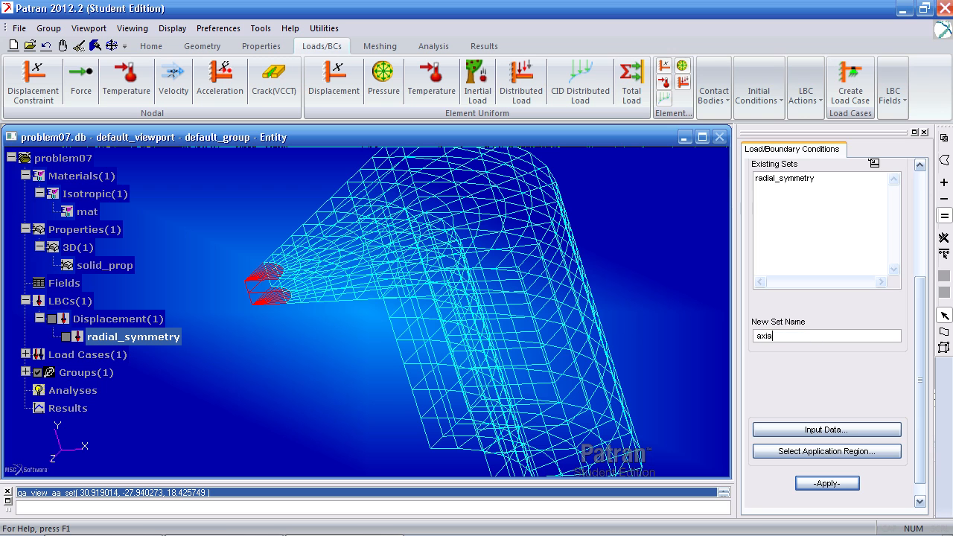
pyautogui.write('l_symmetry')
pyautogui.press('Tab')
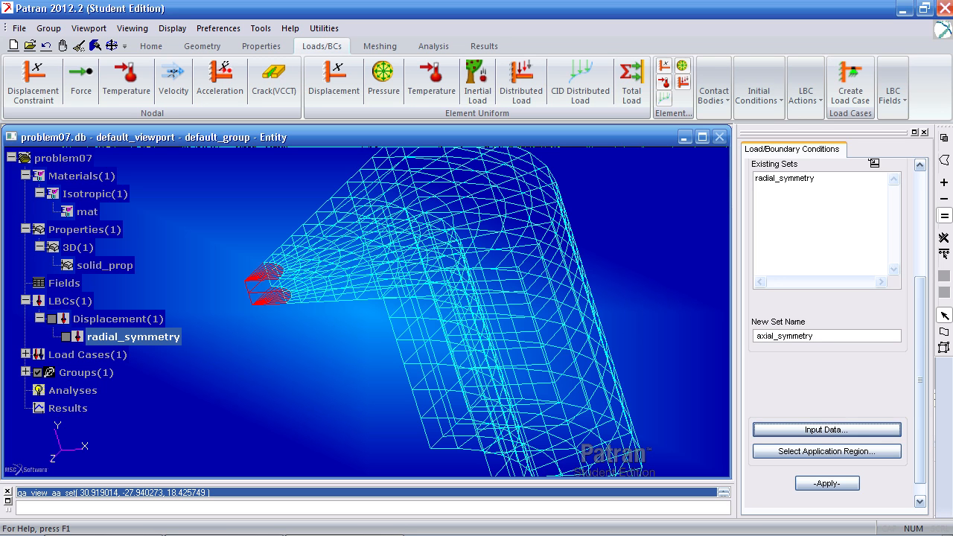
# - Set the axial_symmetry translations to < , , 0>, keeping Coord 1 as the analysis frame
pyautogui.click(825, 430)
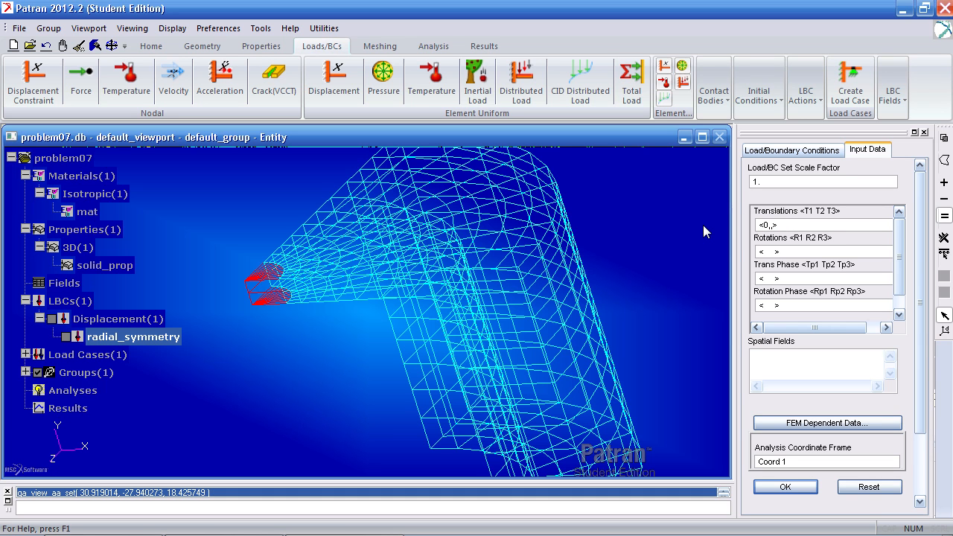
pyautogui.moveTo(794, 222); pyautogui.dragTo(703, 216)
pyautogui.write('<')
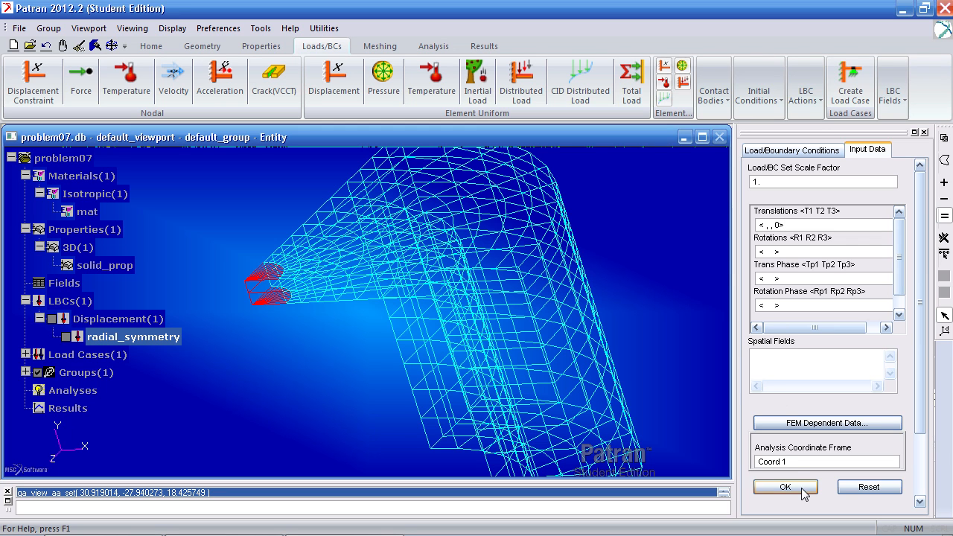
pyautogui.moveTo(810, 462); pyautogui.dragTo(748, 467)
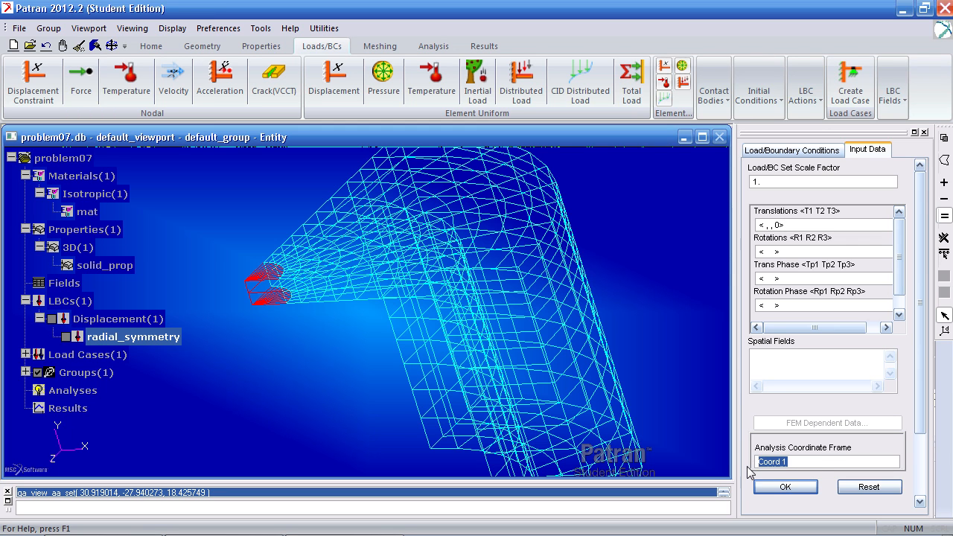
pyautogui.click(787, 488)
# - Add all nodes on the base plane of the mesh to the application region and create the axial_symmetry constraint
pyautogui.click(829, 453)
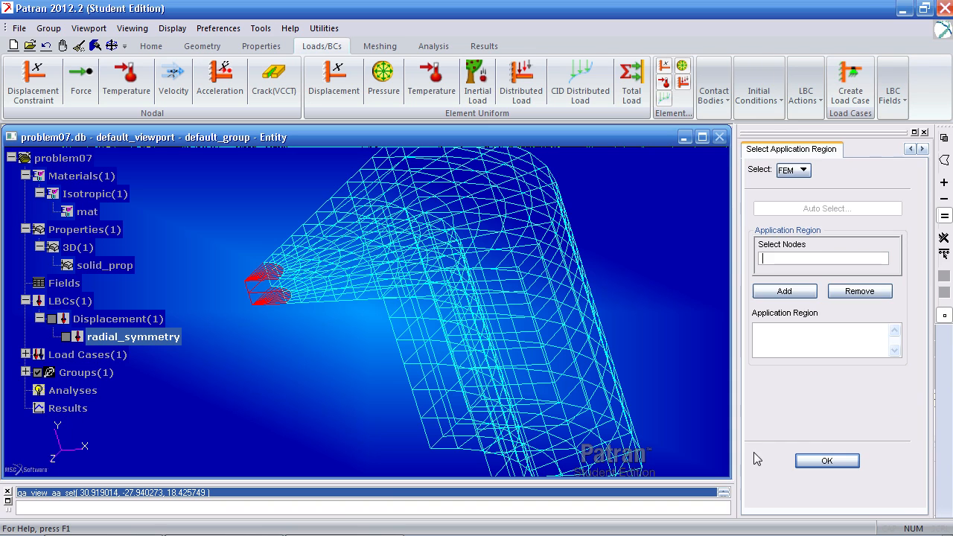
pyautogui.moveTo(680, 432); pyautogui.dragTo(694, 359, button='middle')
pyautogui.click(793, 258)
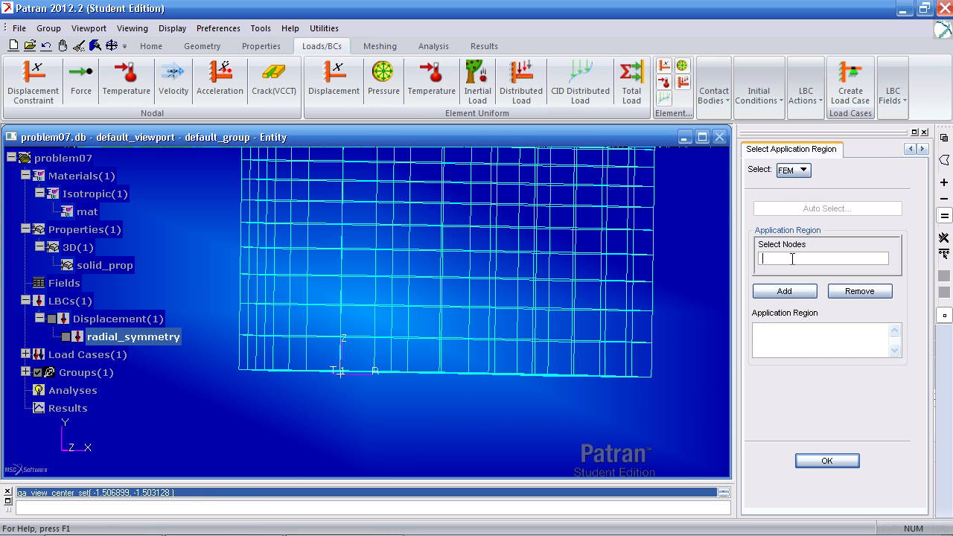
pyautogui.moveTo(227, 354); pyautogui.dragTo(674, 394)
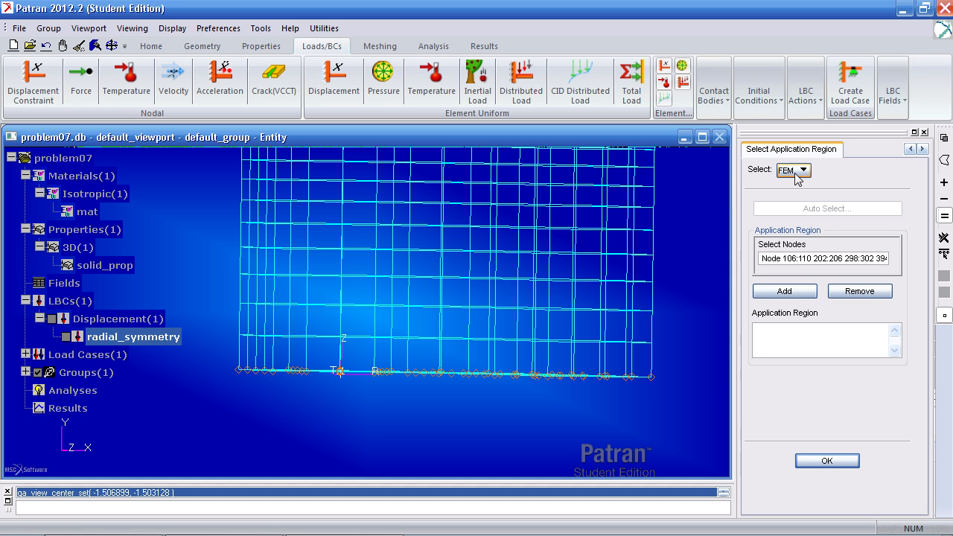
pyautogui.click(785, 292)
pyautogui.click(826, 461)
pyautogui.click(827, 484)
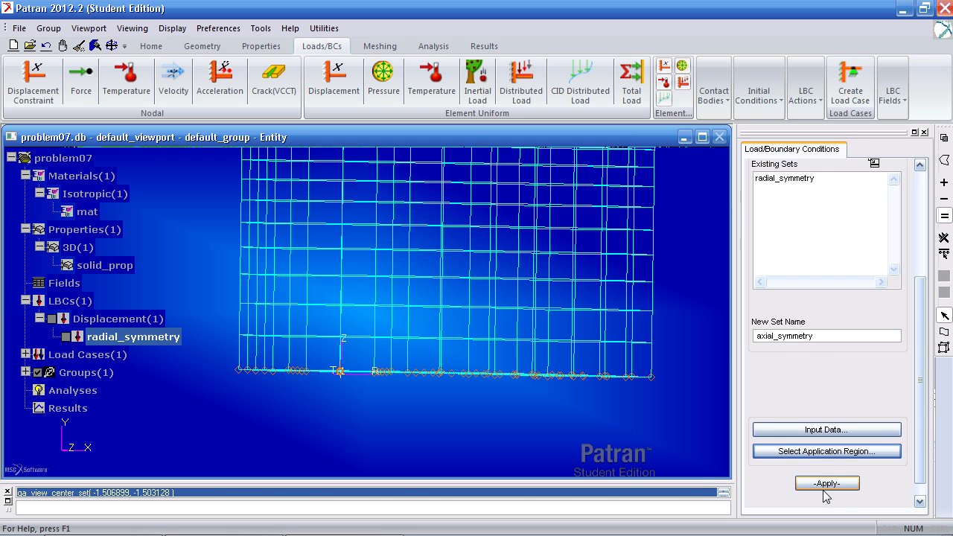
pyautogui.moveTo(630, 472); pyautogui.dragTo(591, 452, button='middle')
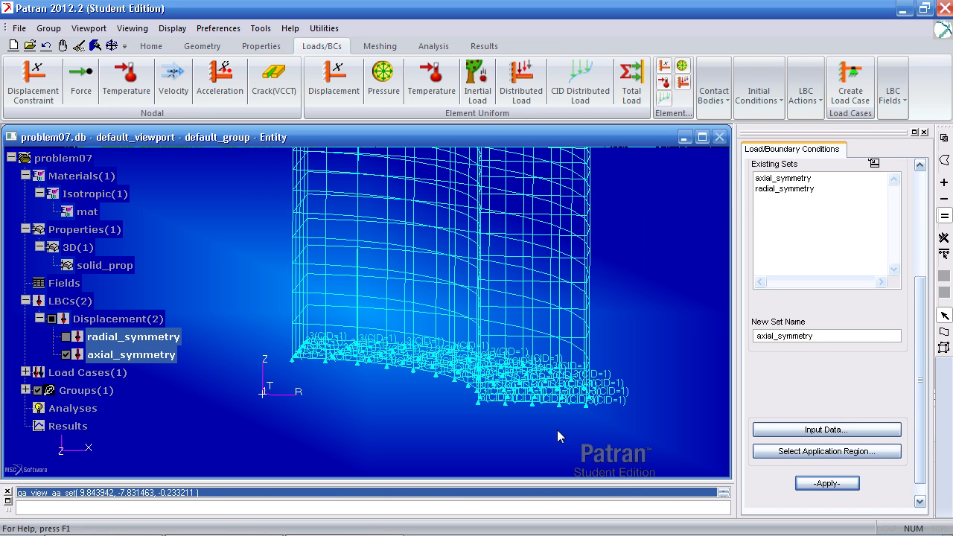
# - Hide the axial_symmetry markers and name the new displacement set hoop_symmetry
pyautogui.click(66, 354)
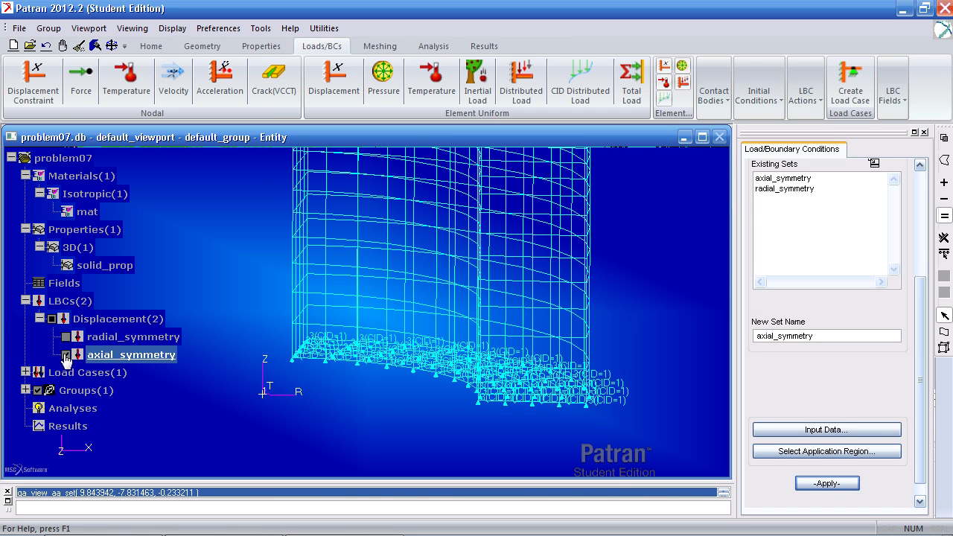
pyautogui.doubleClick(819, 339)
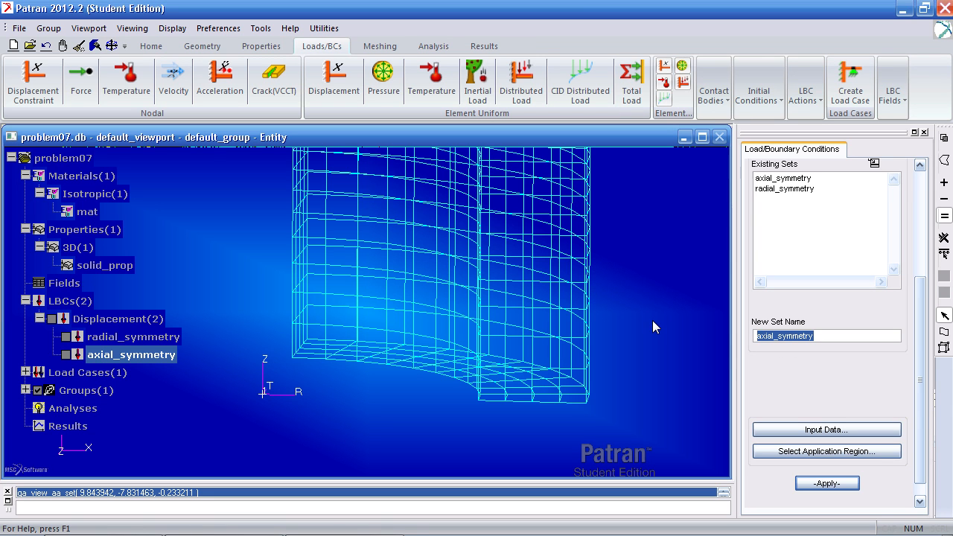
pyautogui.write('hopp')
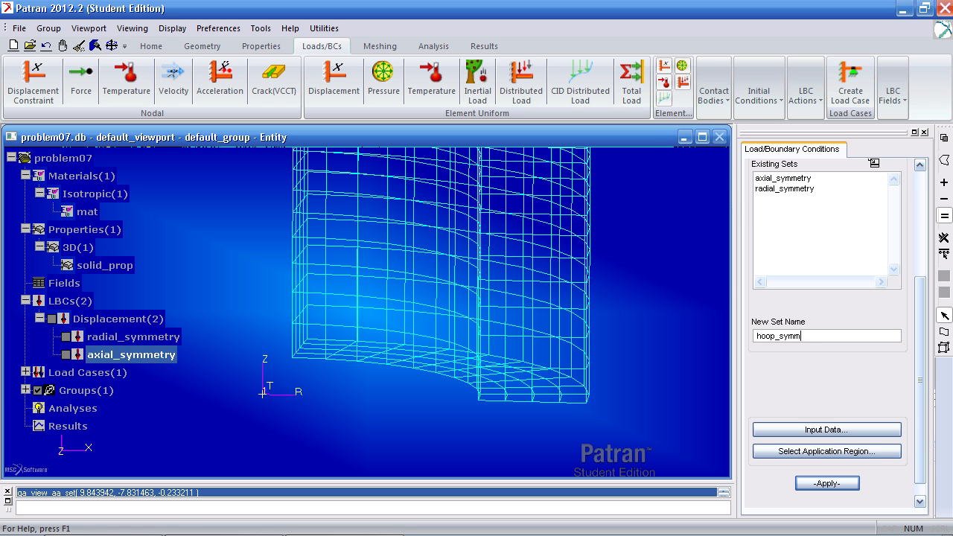
pyautogui.press('Tab')
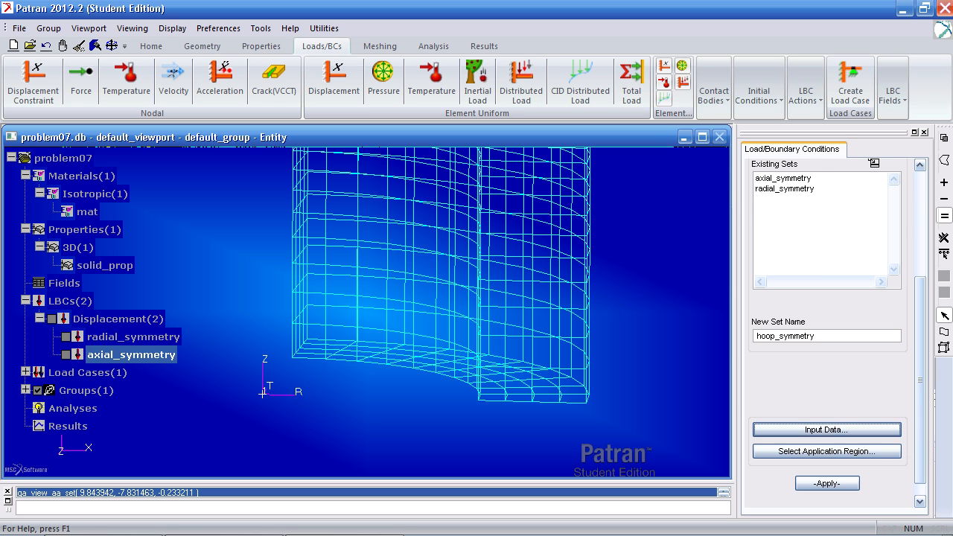
# - Set the hoop_symmetry translations to < , 0, >, keeping Coord 1 as the analysis frame
pyautogui.click(826, 430)
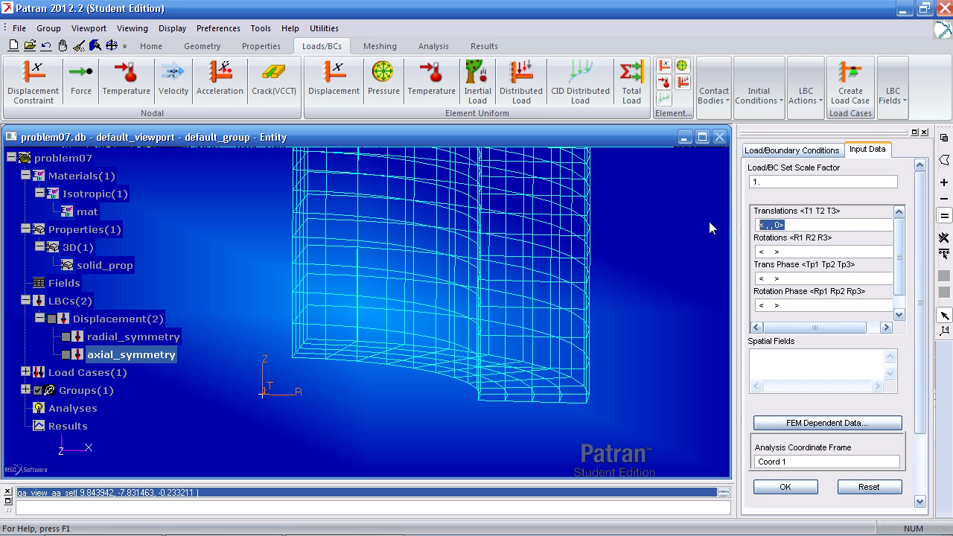
pyautogui.write('<')
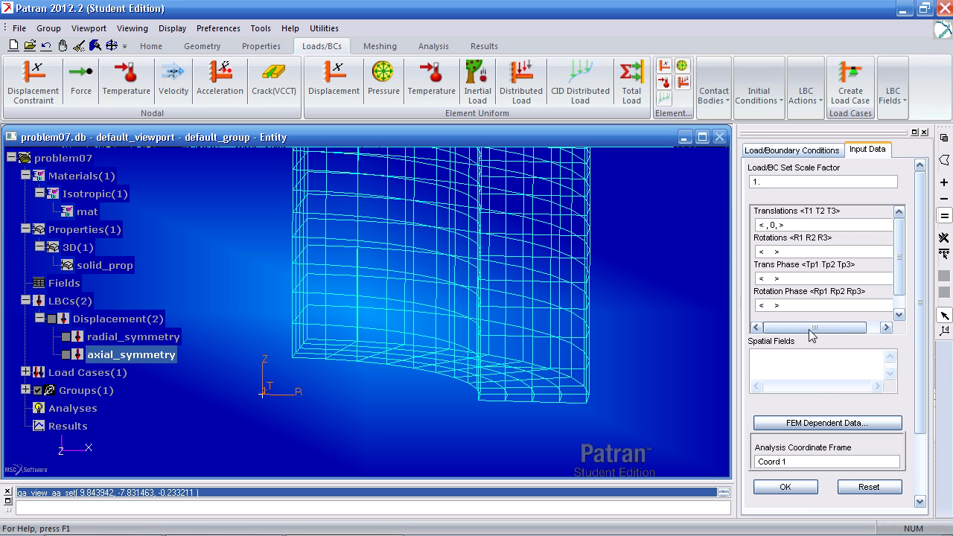
pyautogui.click(761, 461)
pyautogui.click(785, 486)
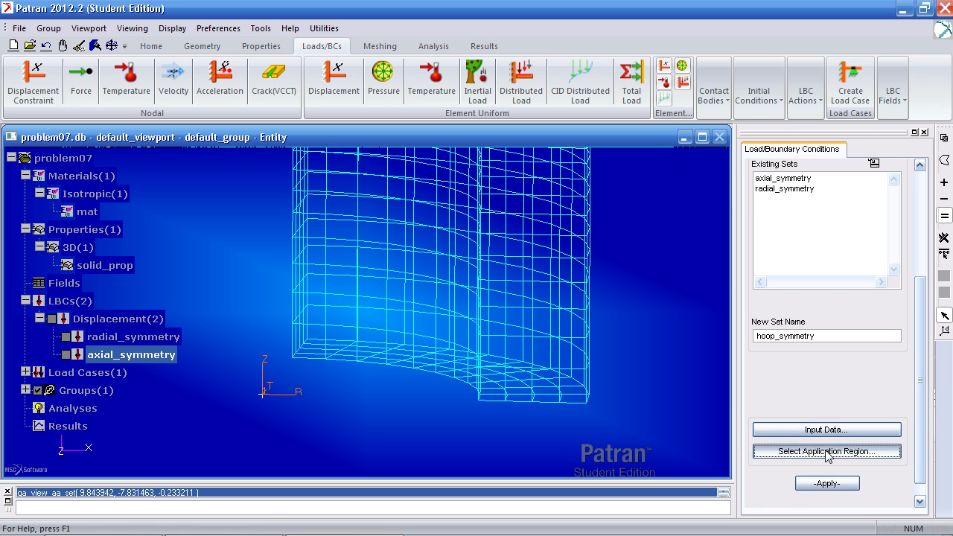
# - Add all nodes on the cut face along the T axis, seen edge-on from the front, to the hoop_symmetry application region
pyautogui.click(827, 452)
pyautogui.moveTo(651, 395); pyautogui.dragTo(551, 384, button='middle')
pyautogui.click(151, 46)
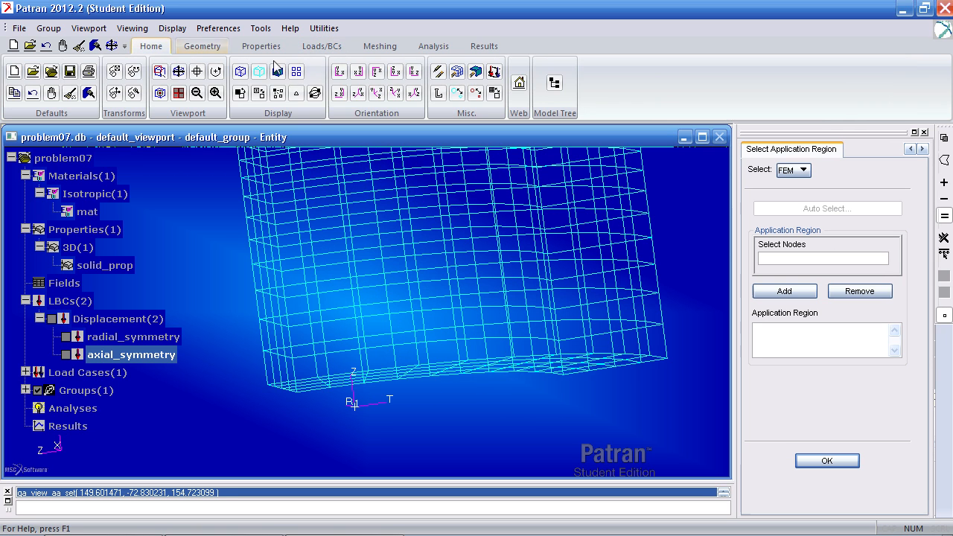
pyautogui.click(340, 72)
pyautogui.scroll(-5, 396, 274)
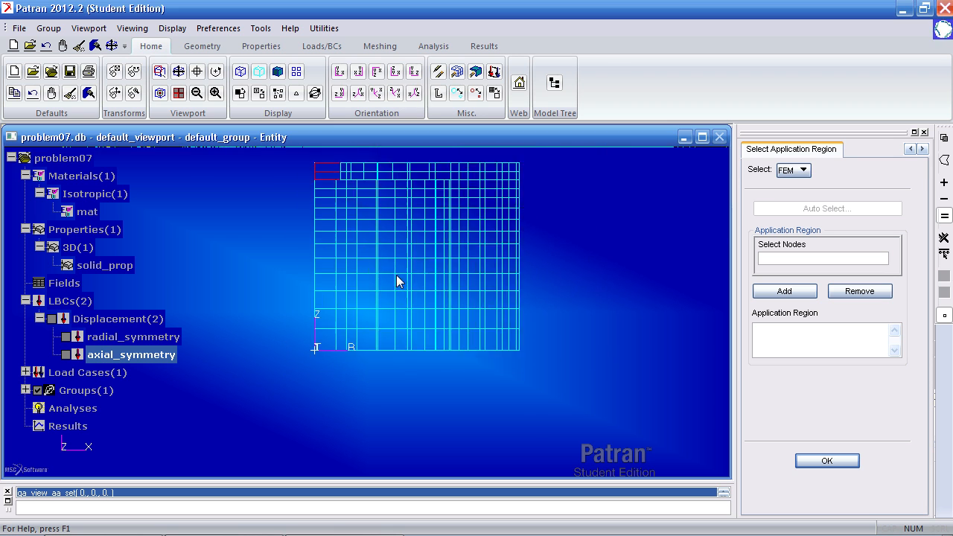
pyautogui.keyDown('shift'); pyautogui.moveTo(395, 278); pyautogui.dragTo(401, 290, button='middle'); pyautogui.keyUp('shift')
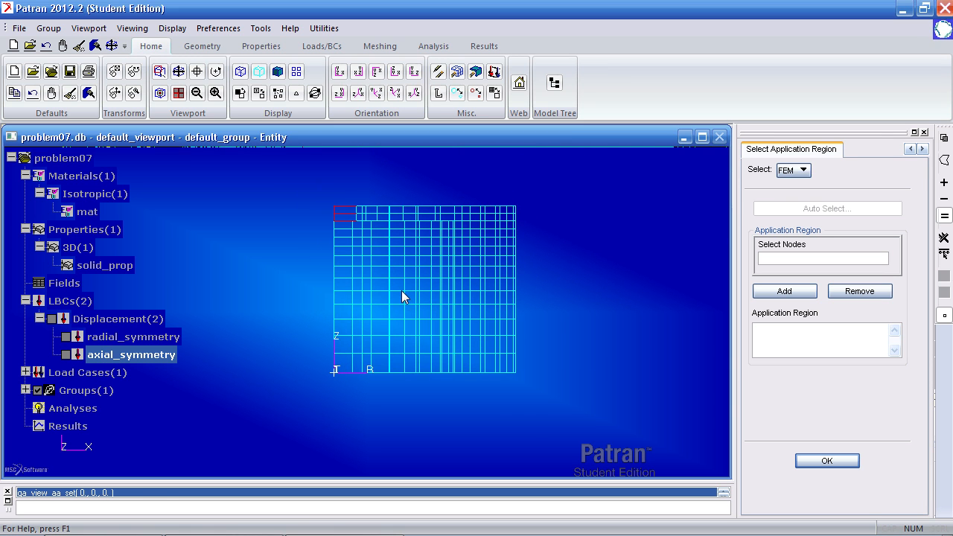
pyautogui.click(779, 257)
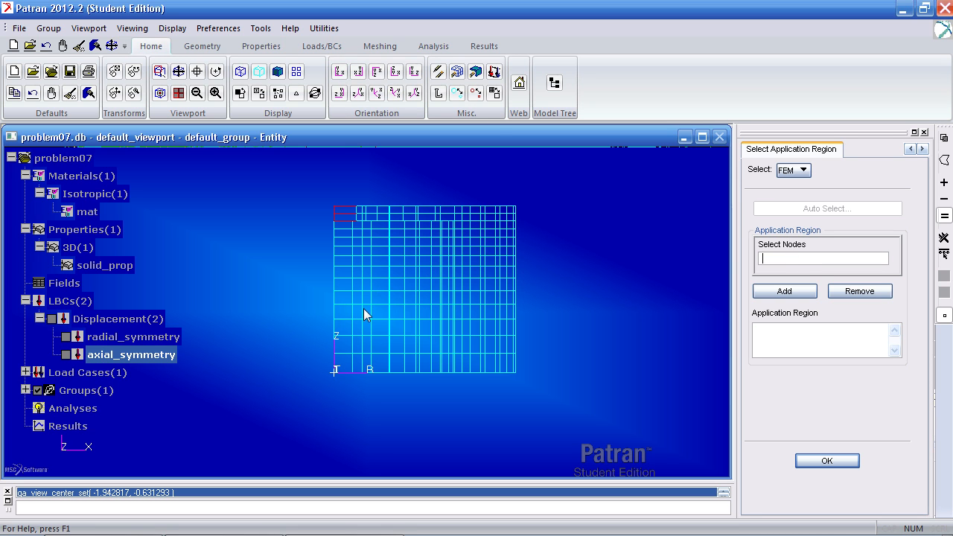
pyautogui.moveTo(318, 401); pyautogui.dragTo(336, 195)
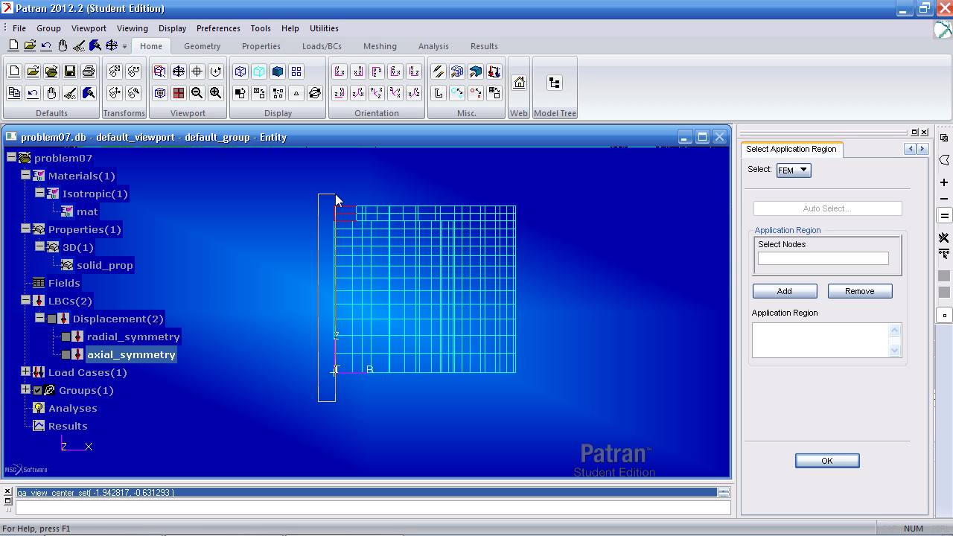
pyautogui.moveTo(335, 195); pyautogui.dragTo(336, 201)
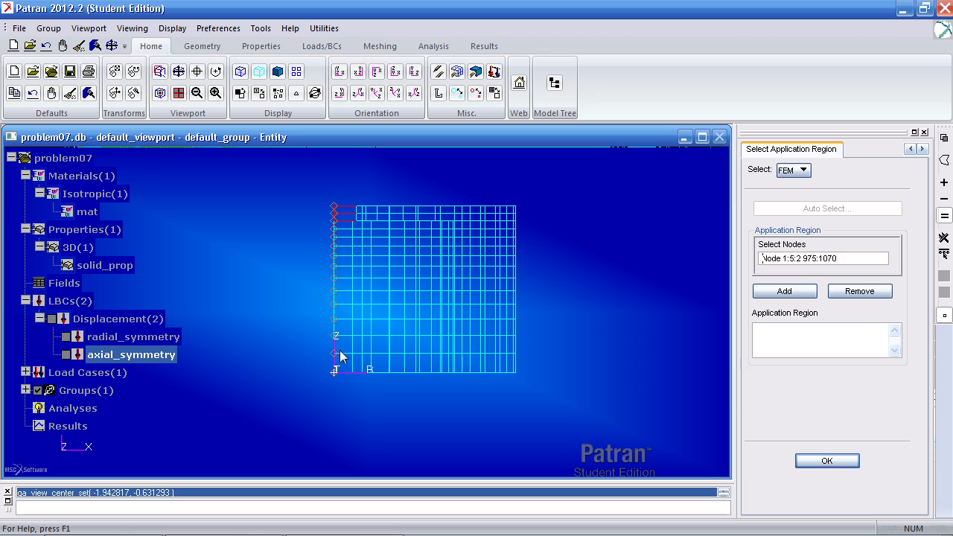
pyautogui.scroll(-1, 304, 336)
pyautogui.keyDown('shift'); pyautogui.moveTo(304, 336); pyautogui.dragTo(316, 299, button='middle'); pyautogui.keyUp('shift')
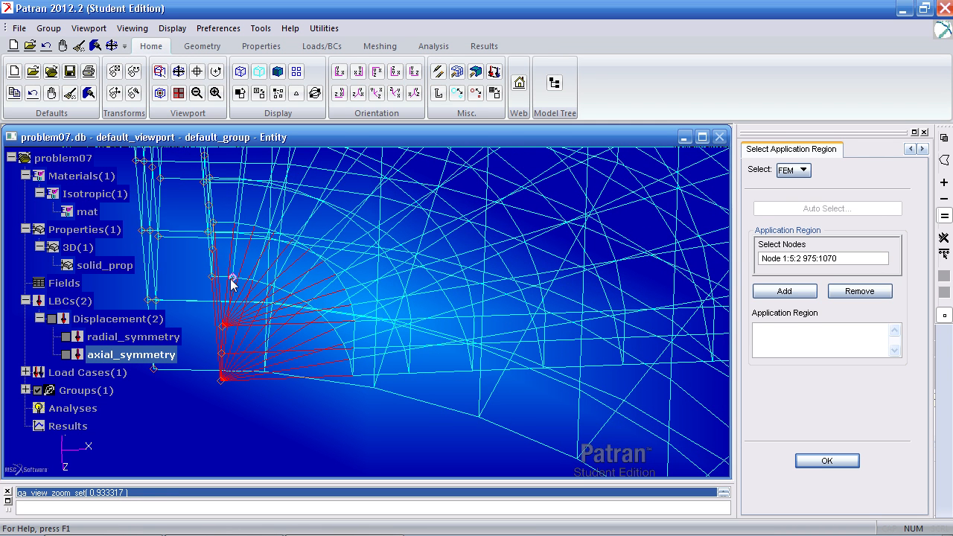
pyautogui.click(785, 293)
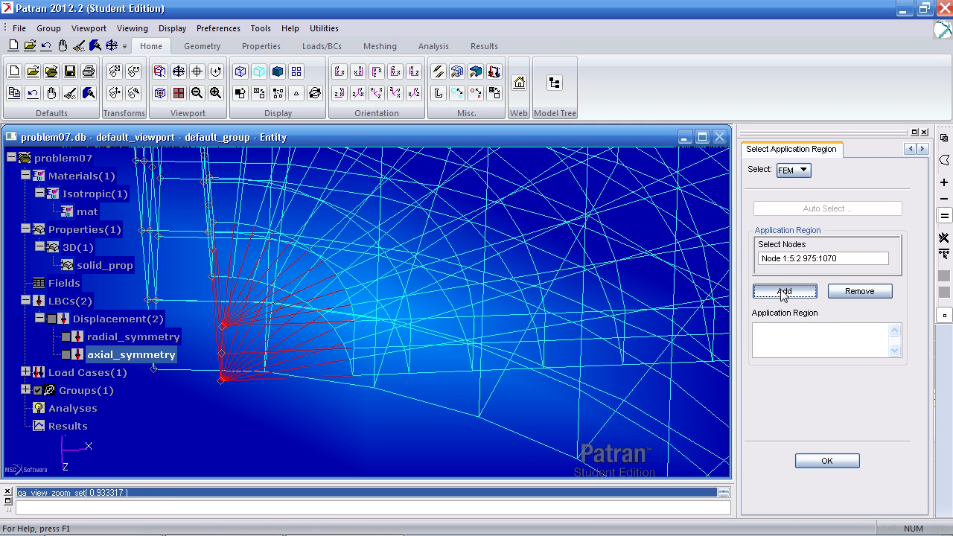
pyautogui.click(821, 461)
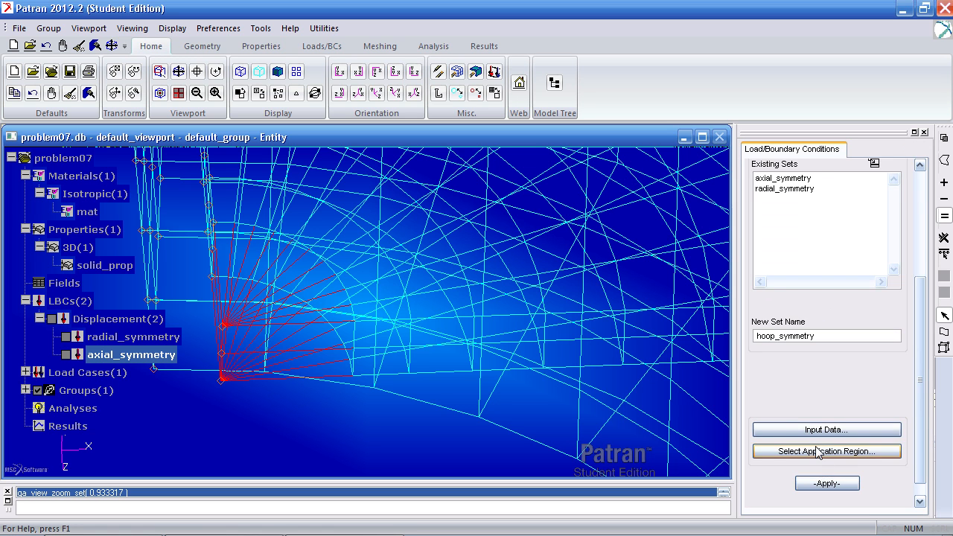
# - Highlight the nodes already in the hoop_symmetry application region and inspect their location from the rear, bottom and top views
pyautogui.click(818, 451)
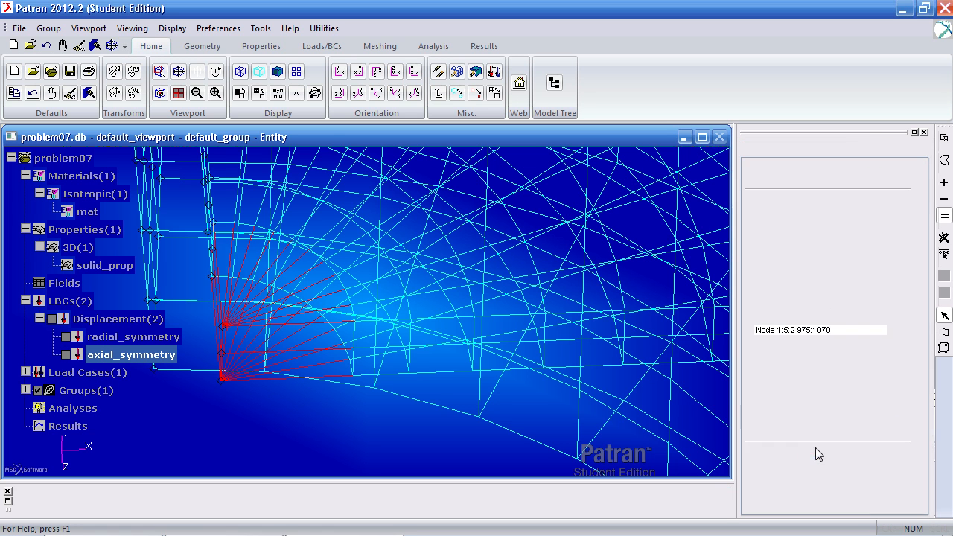
pyautogui.click(358, 72)
pyautogui.scroll(-3, 361, 271)
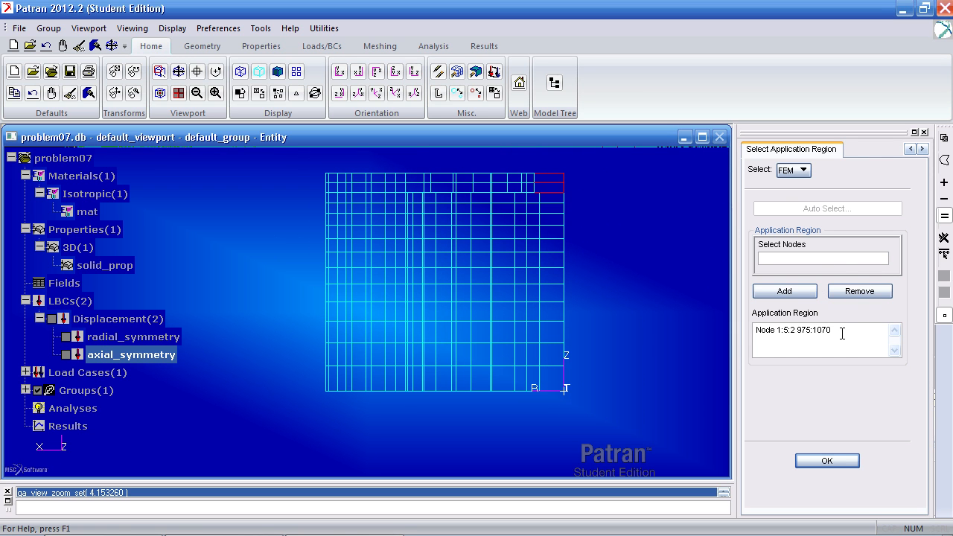
pyautogui.moveTo(842, 333); pyautogui.dragTo(666, 324)
pyautogui.middleClick(765, 261)
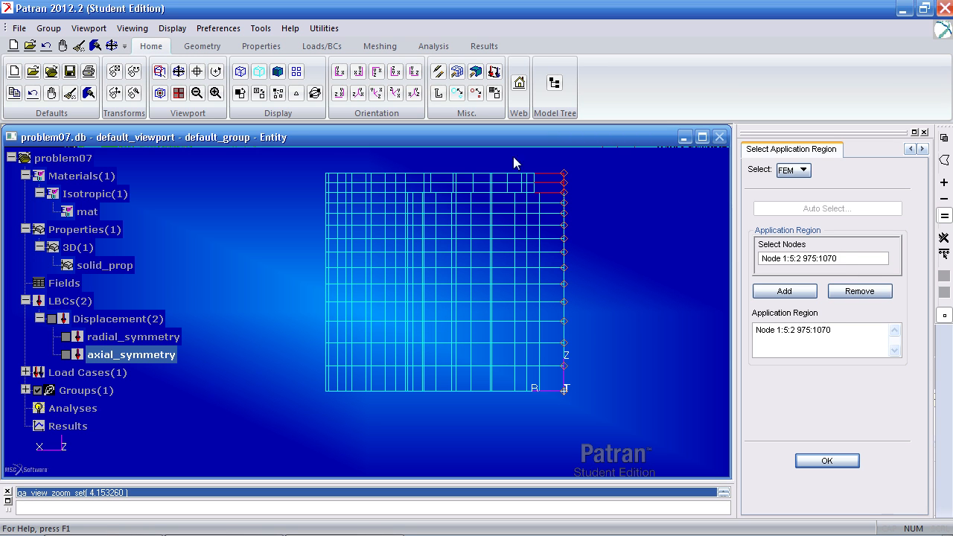
pyautogui.click(380, 71)
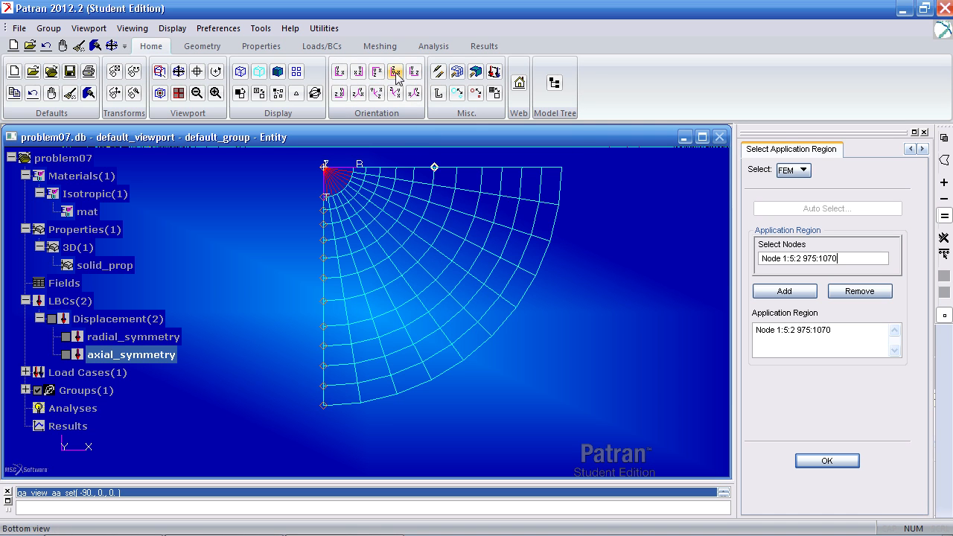
pyautogui.click(376, 73)
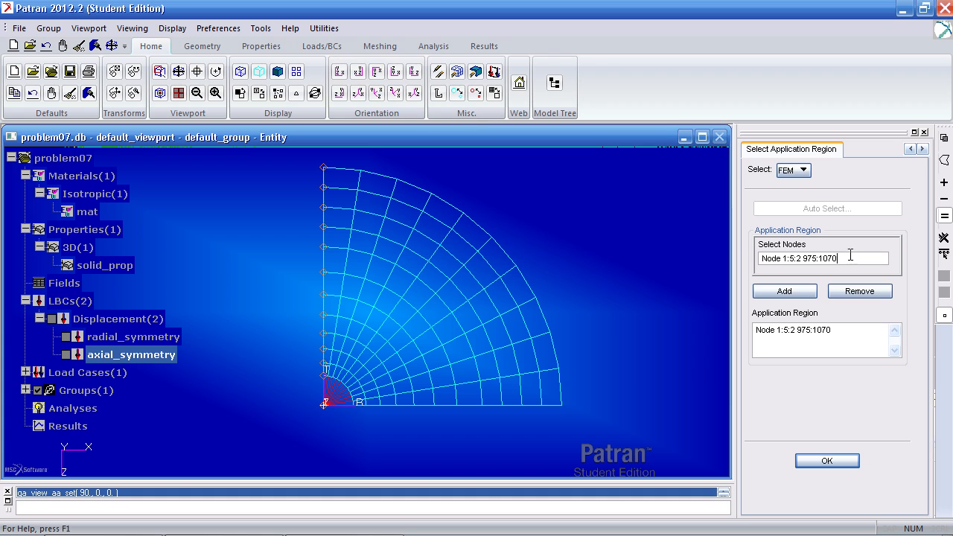
# - Add all nodes on the cut face along the R axis to the application region and create the hoop_symmetry constraint
pyautogui.moveTo(850, 256); pyautogui.dragTo(760, 257)
pyautogui.press('BackSpace')
pyautogui.moveTo(603, 424); pyautogui.dragTo(309, 405)
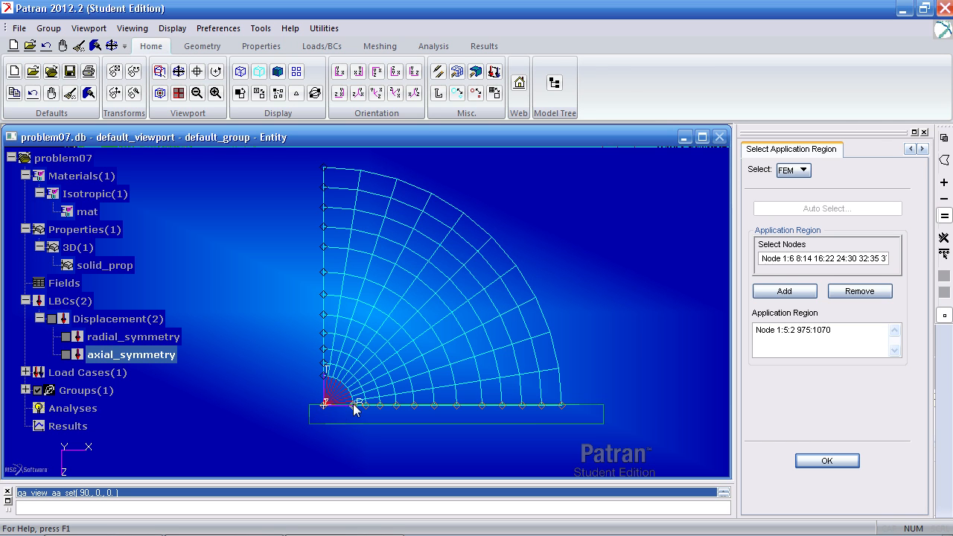
pyautogui.click(804, 293)
pyautogui.click(815, 461)
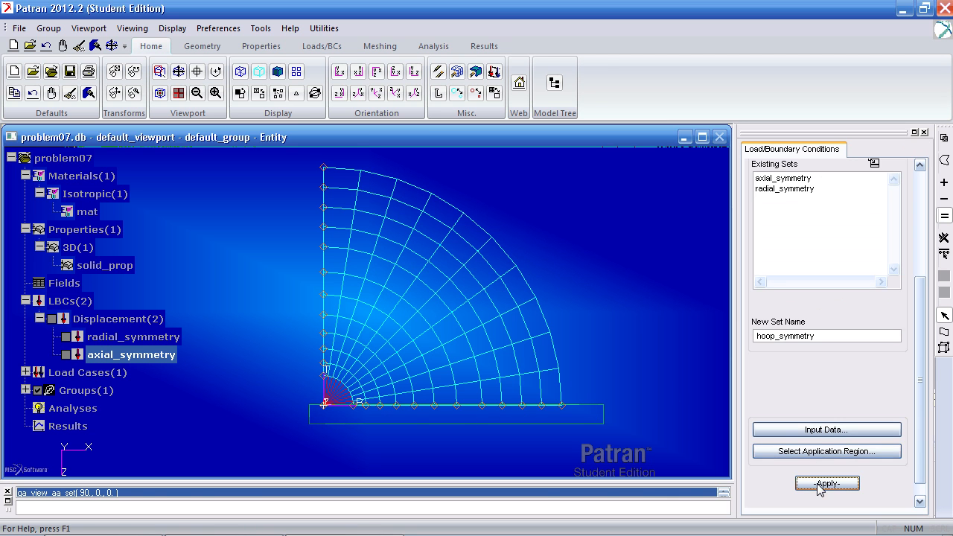
pyautogui.click(820, 484)
pyautogui.moveTo(610, 433); pyautogui.dragTo(617, 400, button='middle')
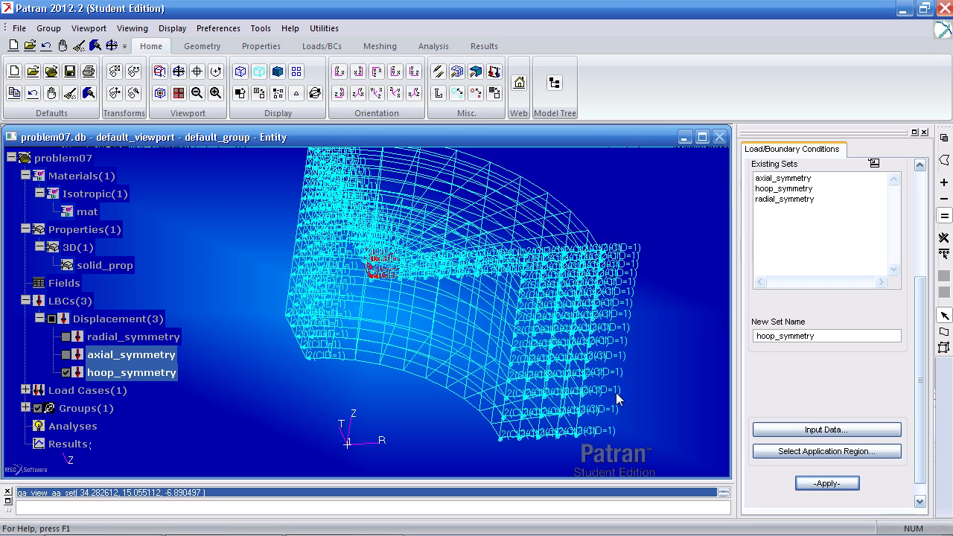
# - Hide the hoop_symmetry markers and start an element uniform pressure set named pressure with 3D as the target element type
pyautogui.click(65, 372)
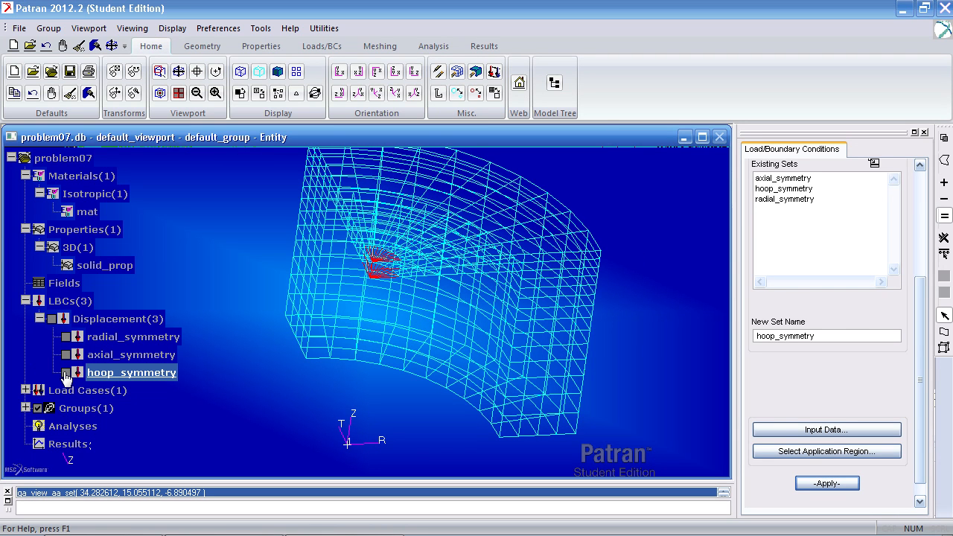
pyautogui.click(326, 51)
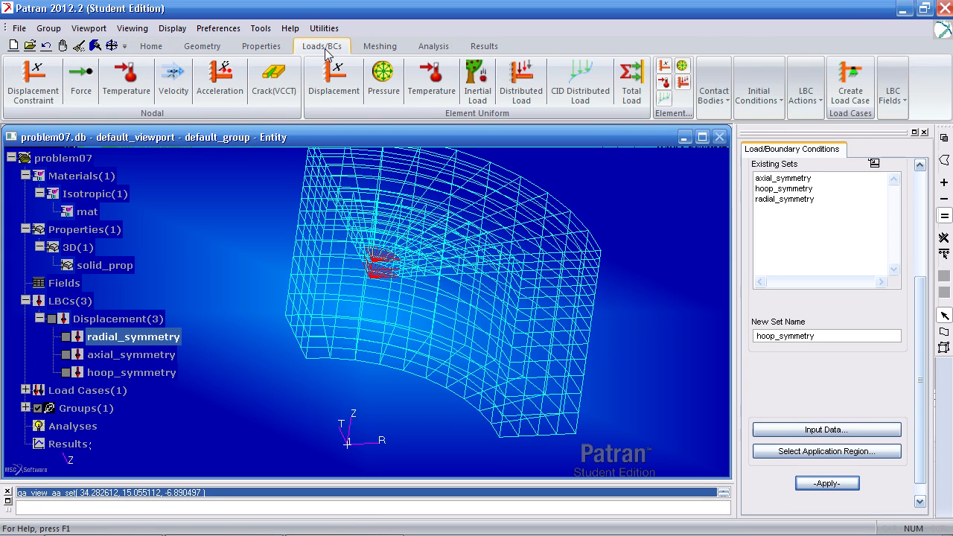
pyautogui.click(383, 78)
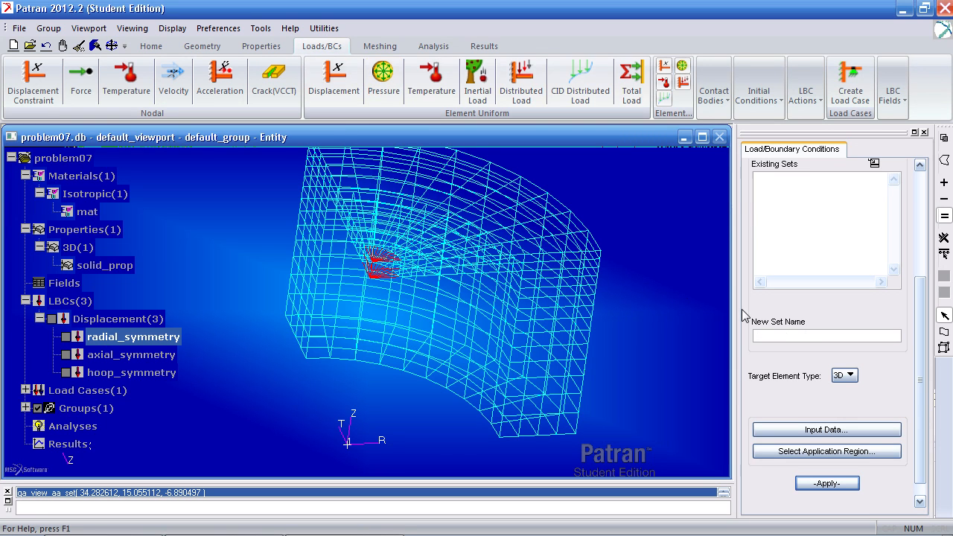
pyautogui.click(782, 335)
pyautogui.write('pressure')
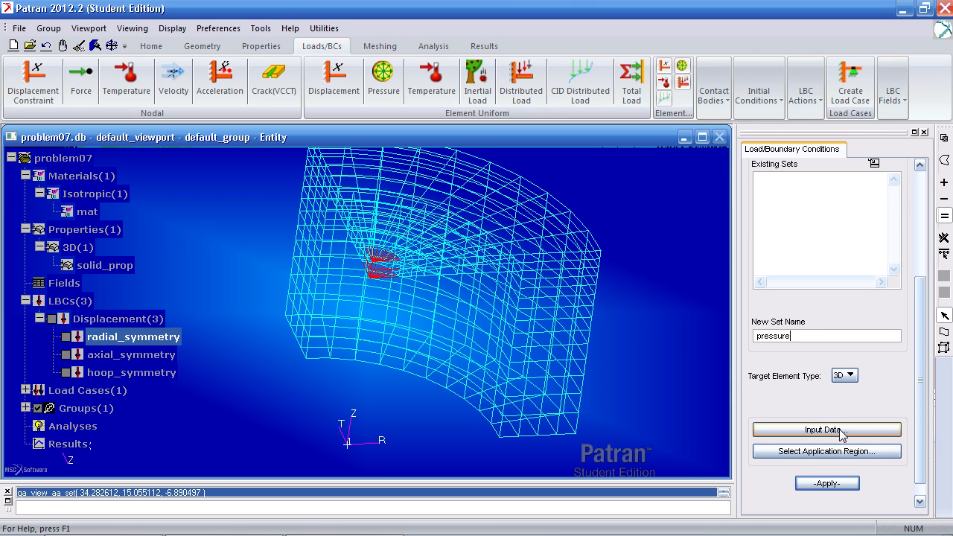
# - Set the pressure value of the new load set to 1000 with a scale factor of 1
pyautogui.click(826, 431)
pyautogui.click(800, 226)
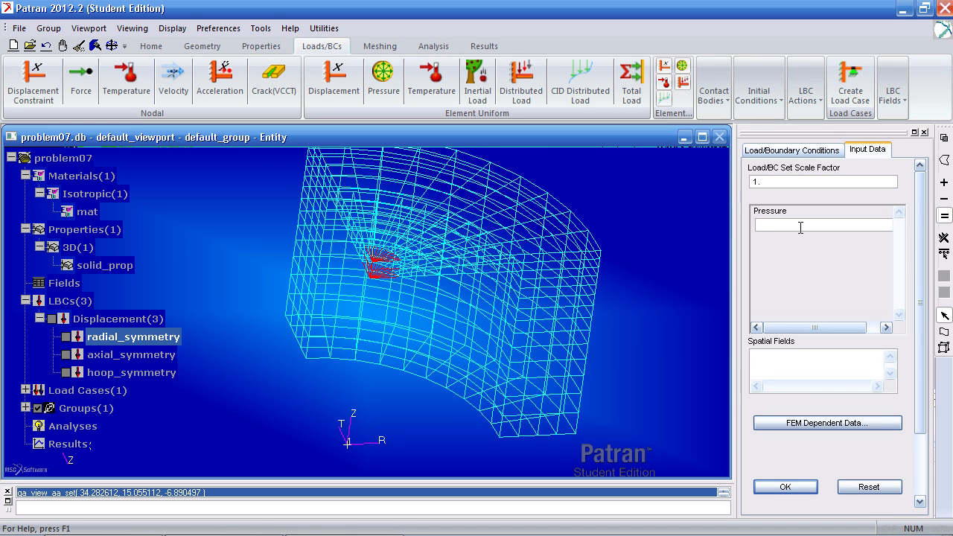
pyautogui.write('1000')
pyautogui.click(786, 486)
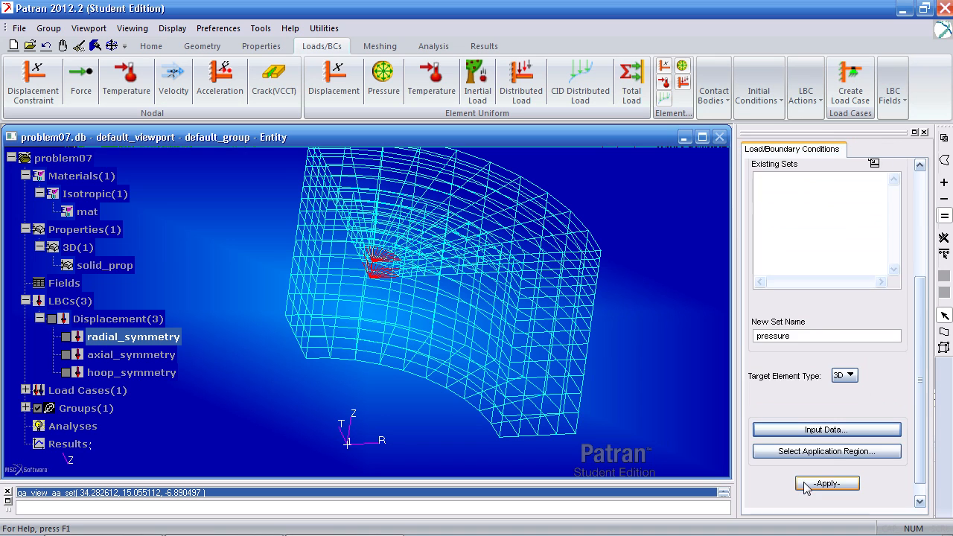
# - Open the pressure set's application region selection and examine the mesh from several orientations, in hidden-line and wireframe display, for the loaded faces
pyautogui.click(827, 451)
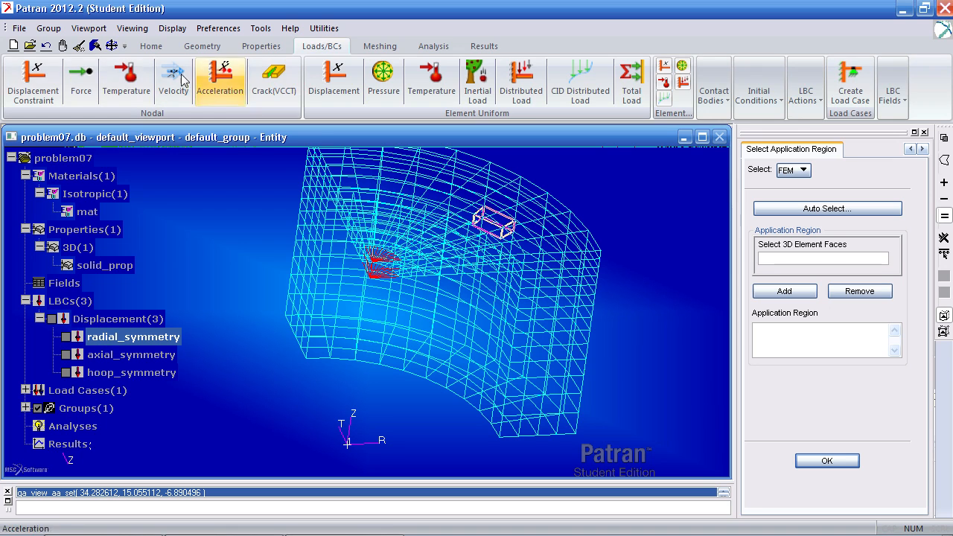
pyautogui.click(150, 47)
pyautogui.click(376, 70)
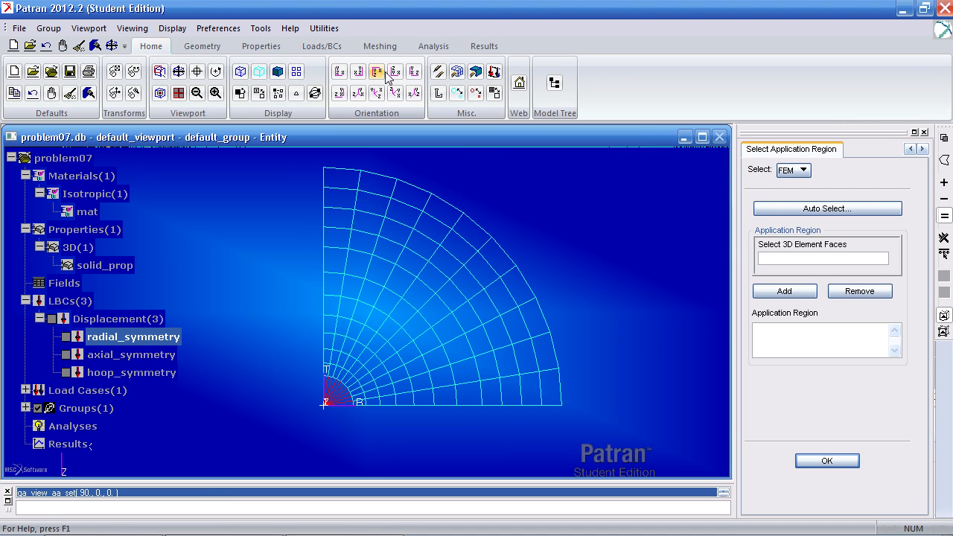
pyautogui.click(395, 72)
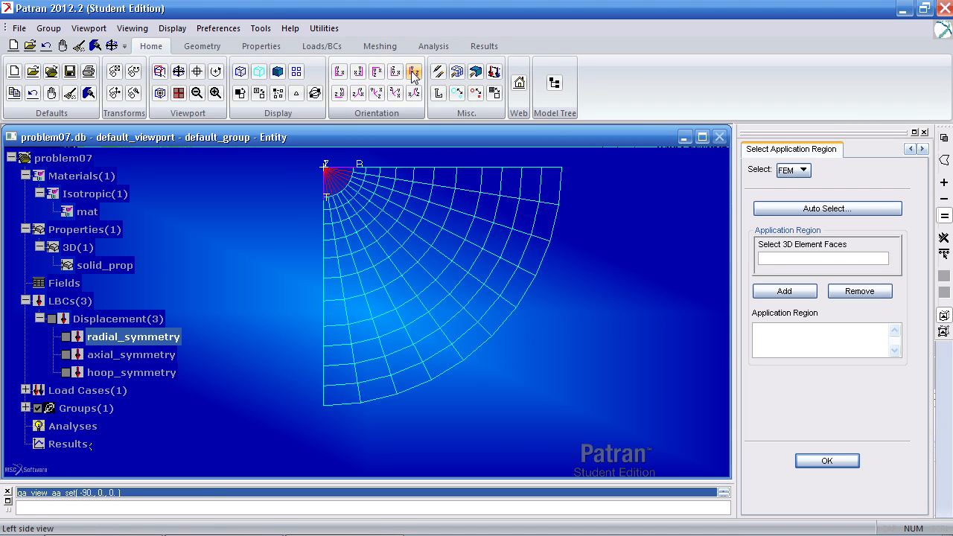
pyautogui.click(413, 72)
pyautogui.click(358, 92)
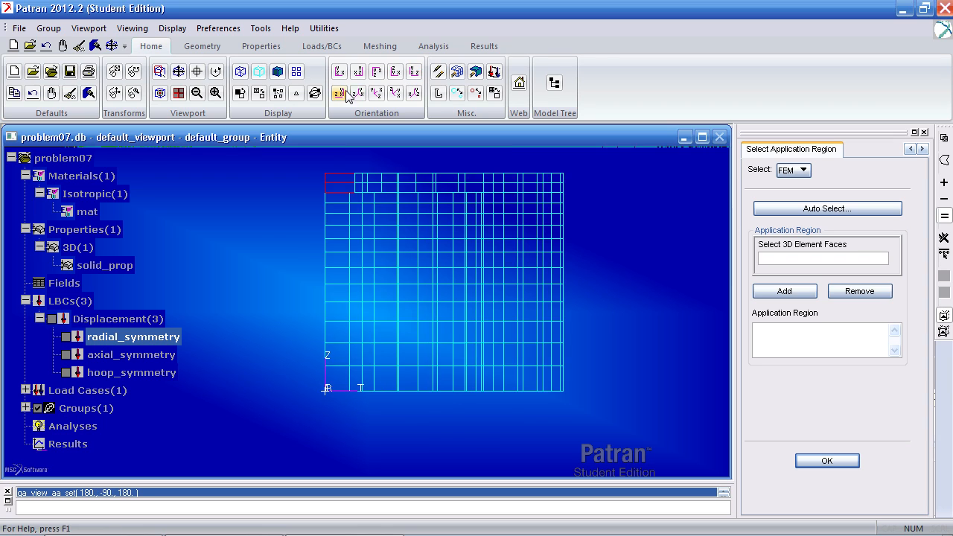
pyautogui.click(359, 92)
pyautogui.click(339, 71)
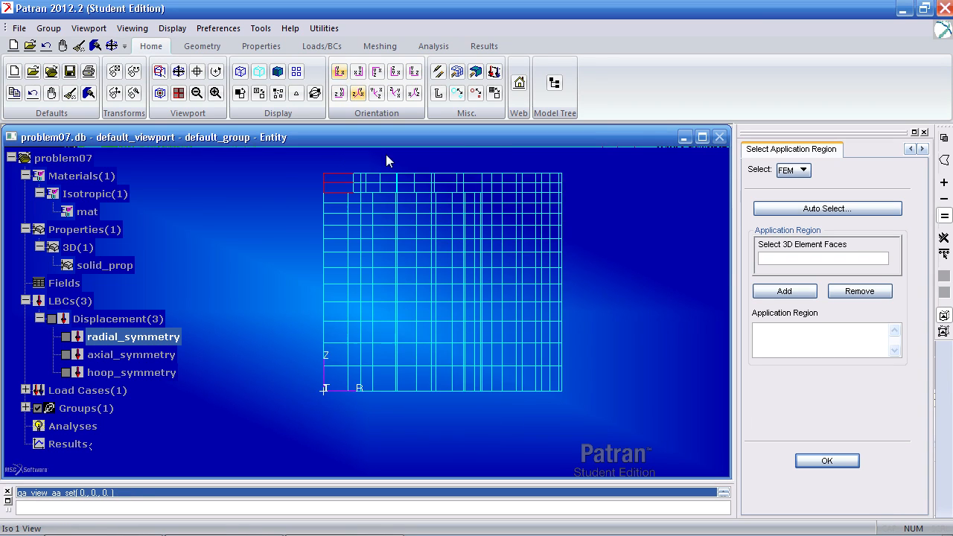
pyautogui.moveTo(549, 283); pyautogui.dragTo(674, 330, button='middle')
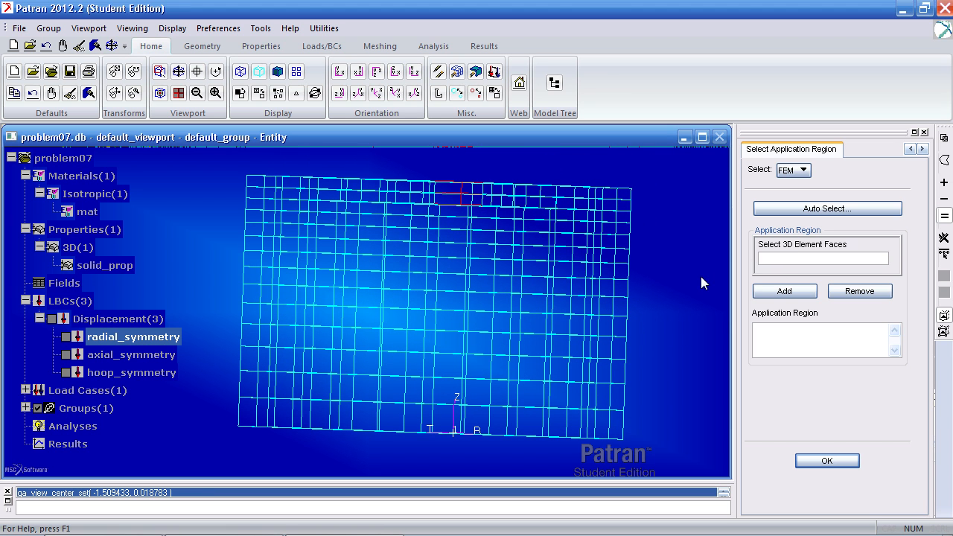
pyautogui.click(259, 72)
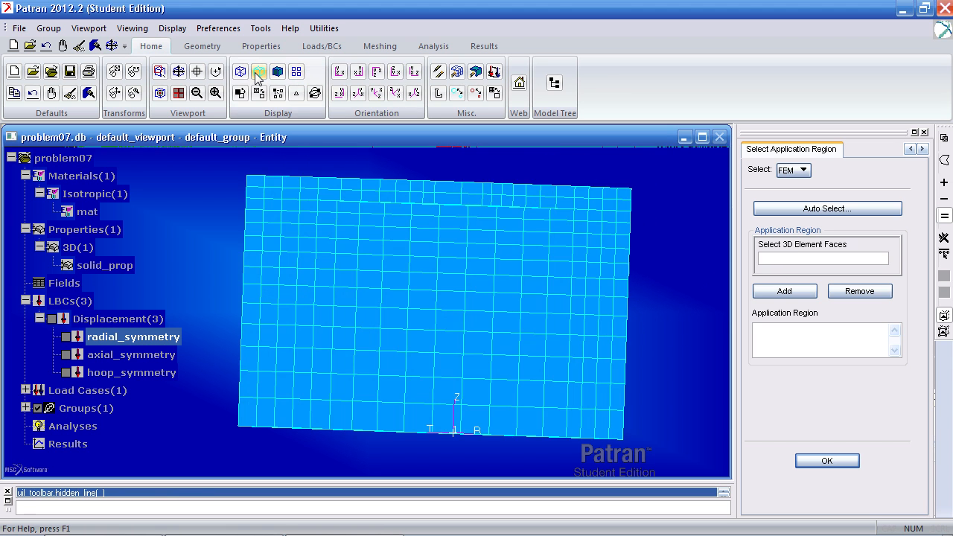
pyautogui.click(240, 72)
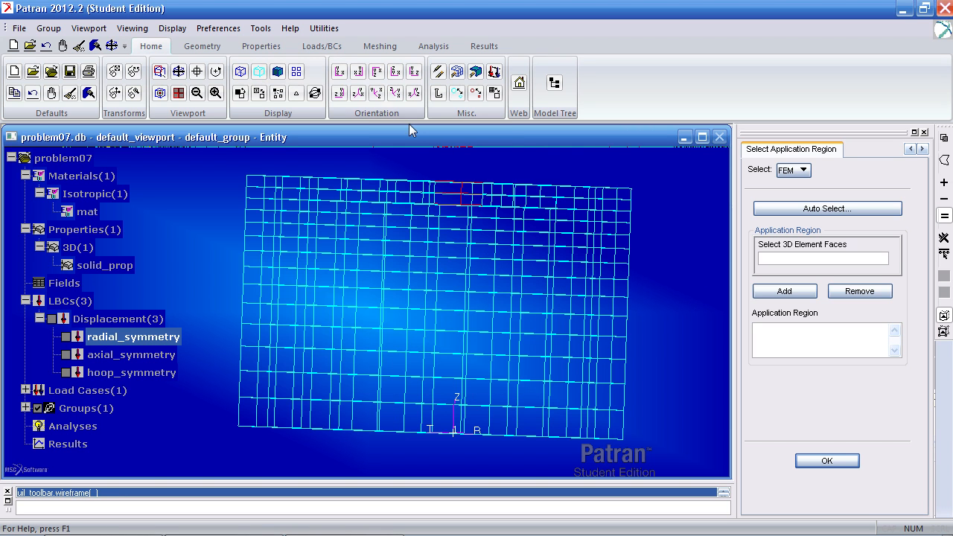
# - Turn on visible entity picking and acknowledge its message
pyautogui.click(944, 138)
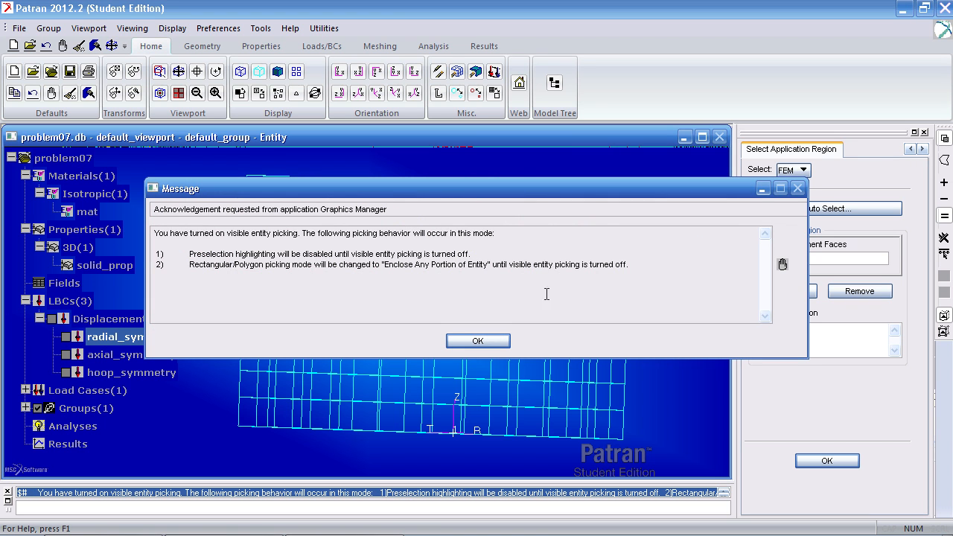
pyautogui.moveTo(659, 271); pyautogui.dragTo(146, 216)
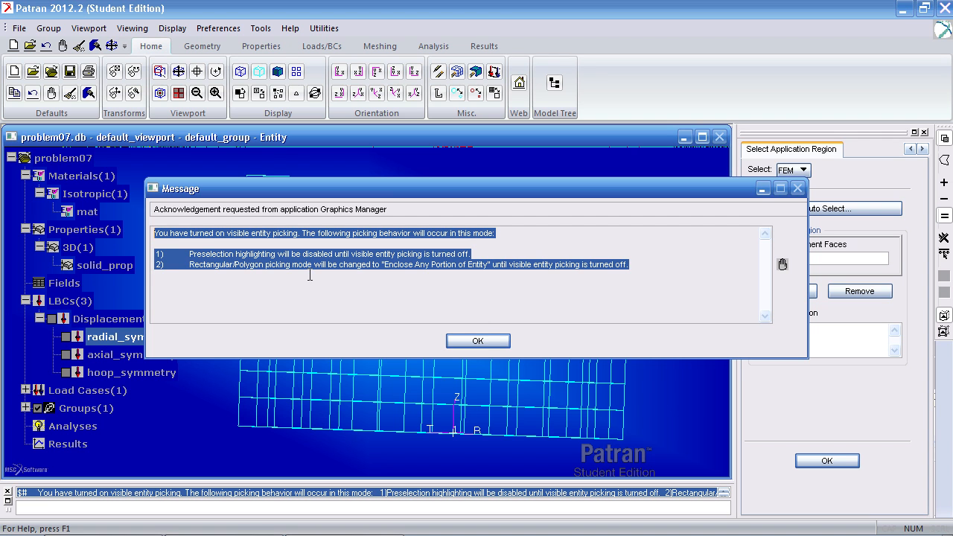
pyautogui.click(487, 341)
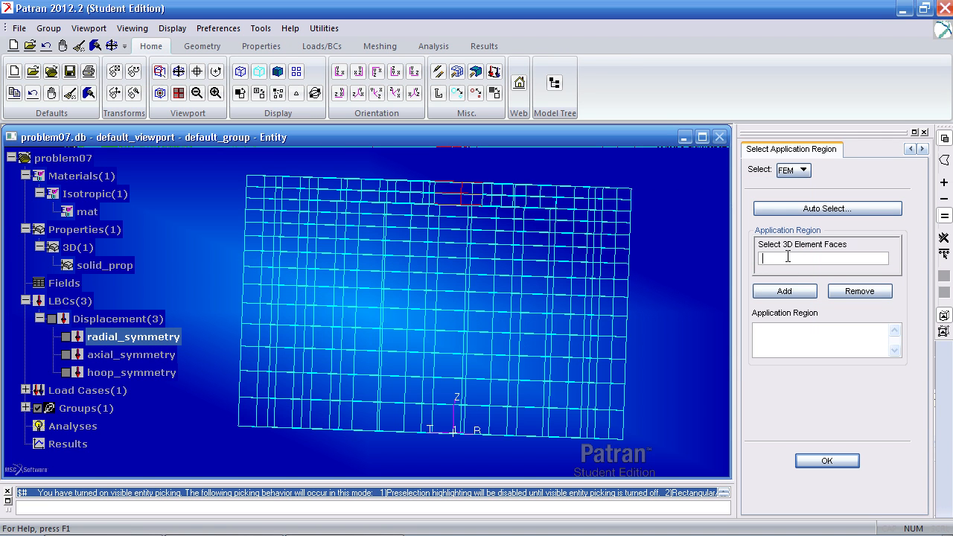
pyautogui.moveTo(292, 204); pyautogui.dragTo(219, 162)
pyautogui.moveTo(207, 186); pyautogui.dragTo(262, 216, button='middle')
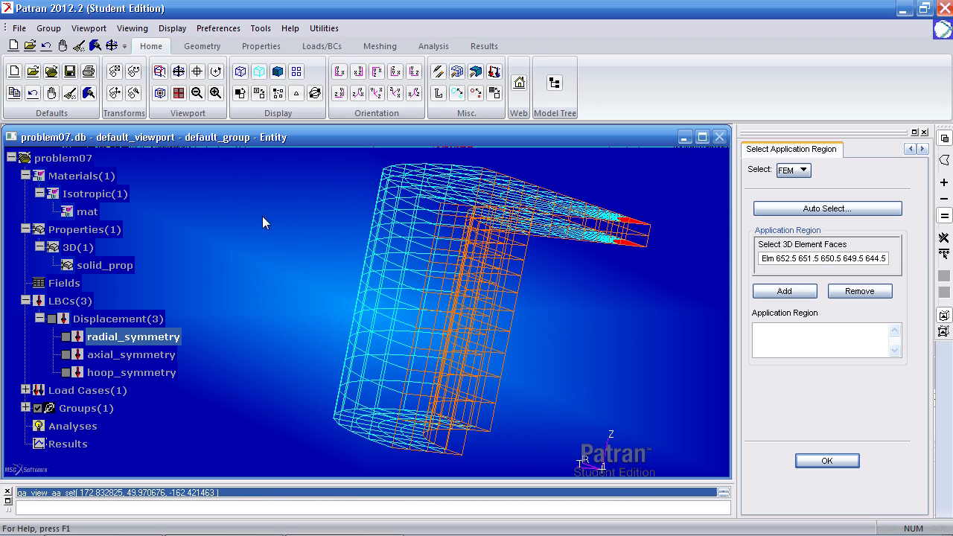
pyautogui.click(819, 260)
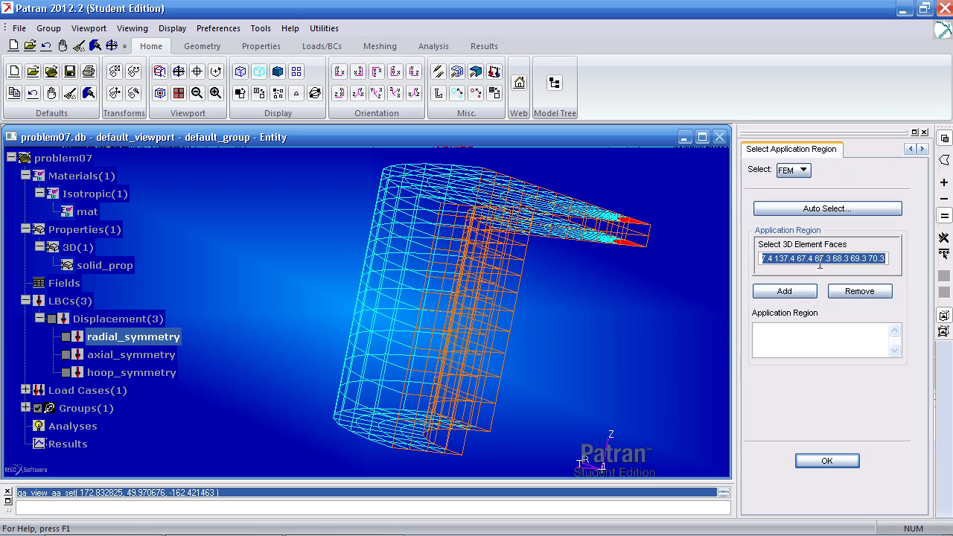
pyautogui.press('Delete')
# - Select all visible element faces on the outer curved surface and add them to the pressure application region
pyautogui.moveTo(537, 370); pyautogui.dragTo(610, 374, button='middle')
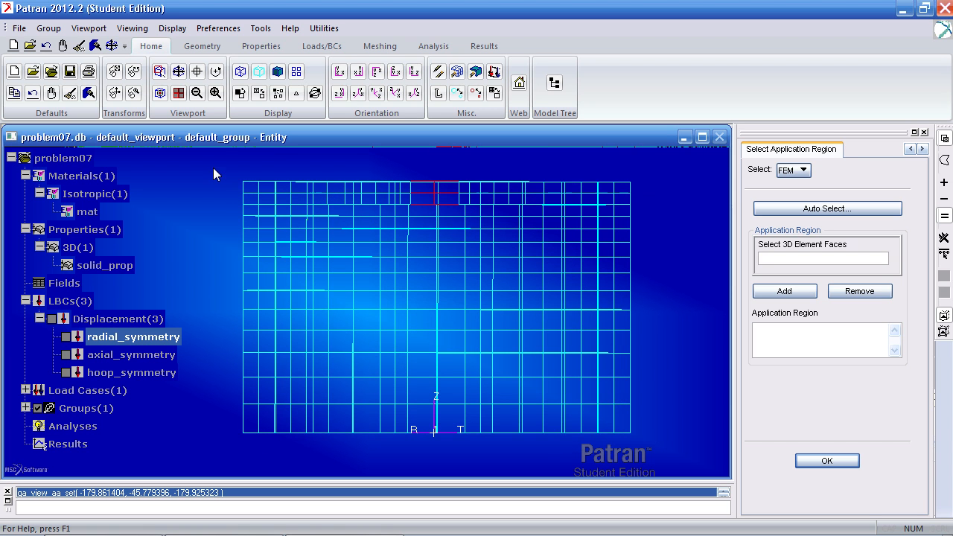
pyautogui.moveTo(649, 449); pyautogui.dragTo(213, 167)
pyautogui.moveTo(694, 313); pyautogui.dragTo(719, 326, button='middle')
pyautogui.moveTo(658, 347); pyautogui.dragTo(667, 342, button='middle')
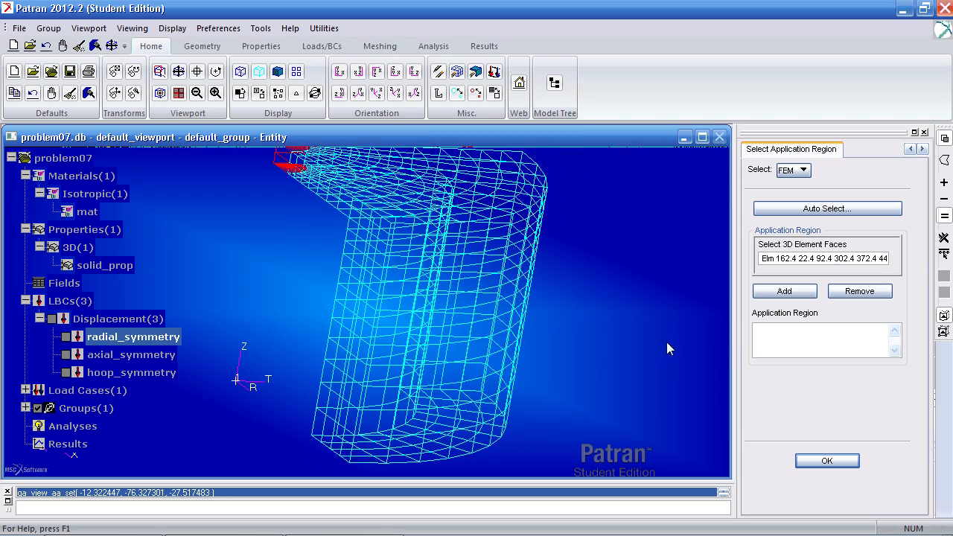
pyautogui.moveTo(518, 305)
pyautogui.mouseDown(button='middle')
pyautogui.moveTo(568, 303)
pyautogui.moveTo(532, 301)
pyautogui.mouseUp(button='middle')
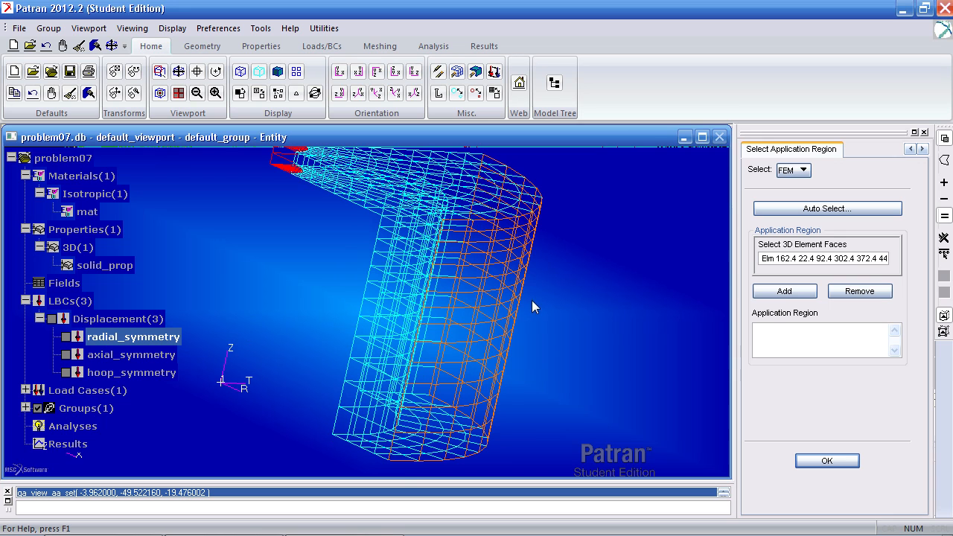
pyautogui.click(791, 297)
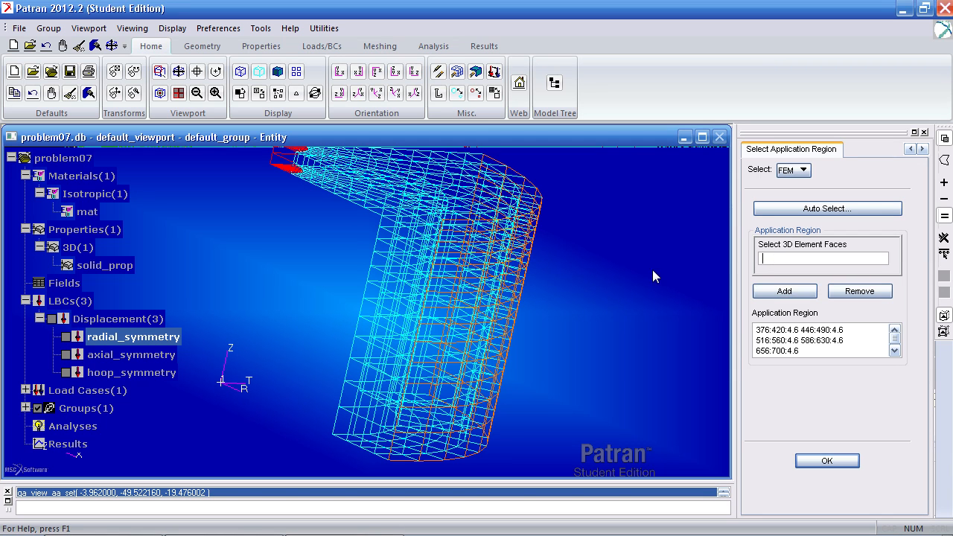
# - Add all element faces on the model's flat top surface to the pressure application region from a plan view
pyautogui.moveTo(602, 279); pyautogui.dragTo(573, 335, button='middle')
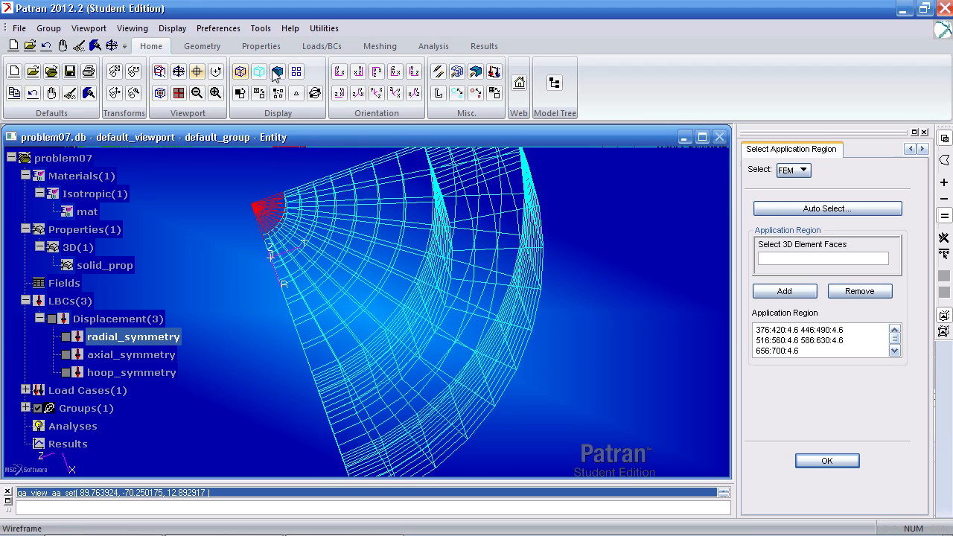
pyautogui.click(376, 71)
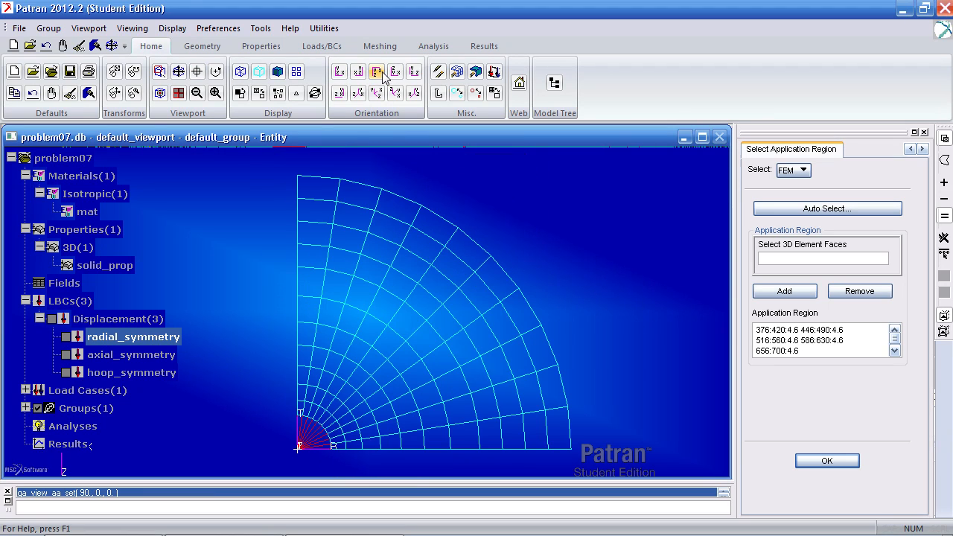
pyautogui.moveTo(554, 425); pyautogui.dragTo(580, 463)
pyautogui.click(782, 291)
pyautogui.moveTo(670, 313); pyautogui.dragTo(588, 242, button='middle')
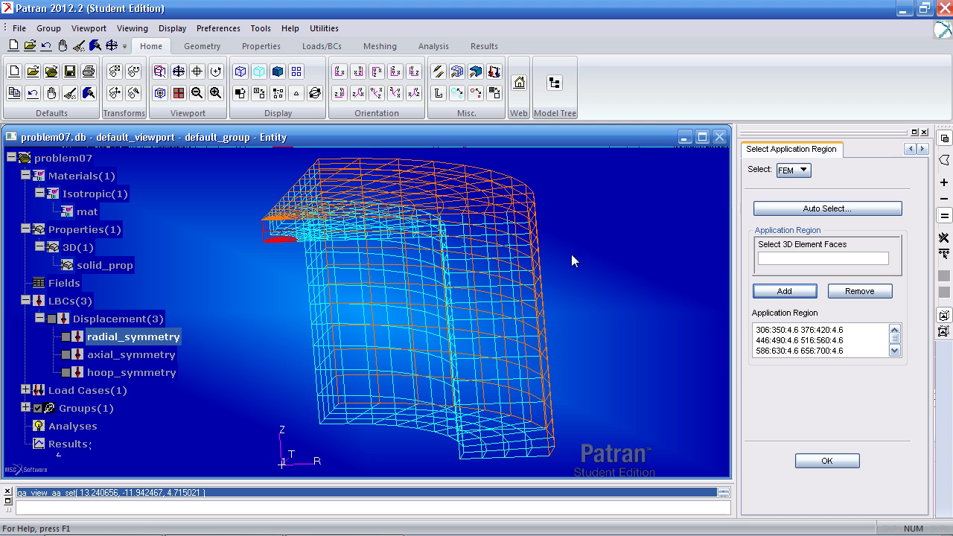
pyautogui.moveTo(594, 365); pyautogui.dragTo(609, 363, button='middle')
pyautogui.moveTo(648, 324); pyautogui.dragTo(447, 484)
pyautogui.moveTo(419, 462); pyautogui.dragTo(504, 260, button='middle')
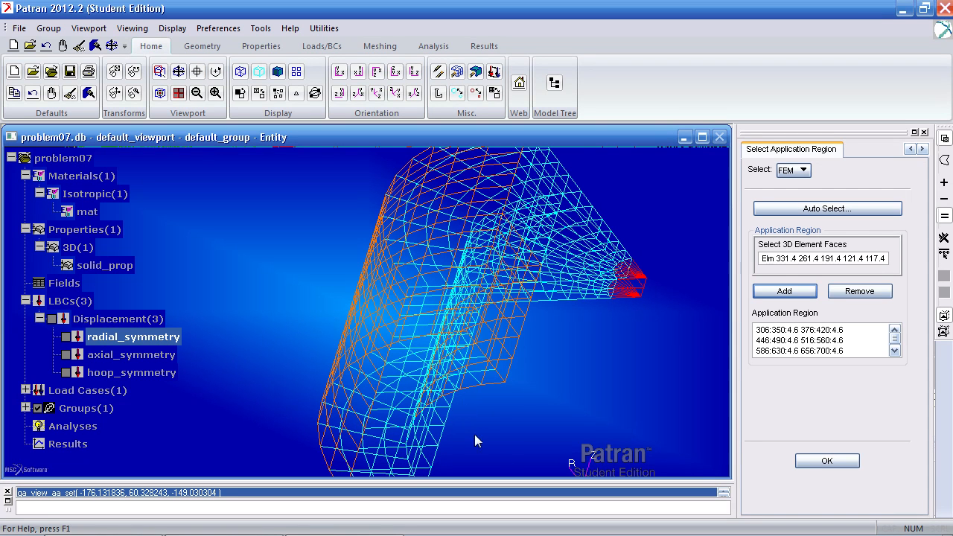
pyautogui.click(505, 460)
pyautogui.moveTo(505, 451); pyautogui.dragTo(441, 395, button='middle')
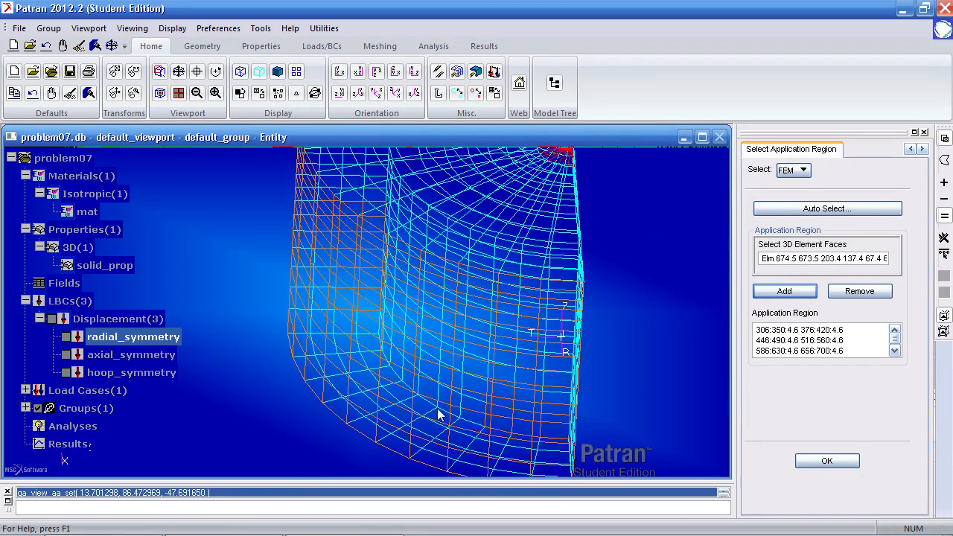
pyautogui.click(837, 258)
pyautogui.press('Delete')
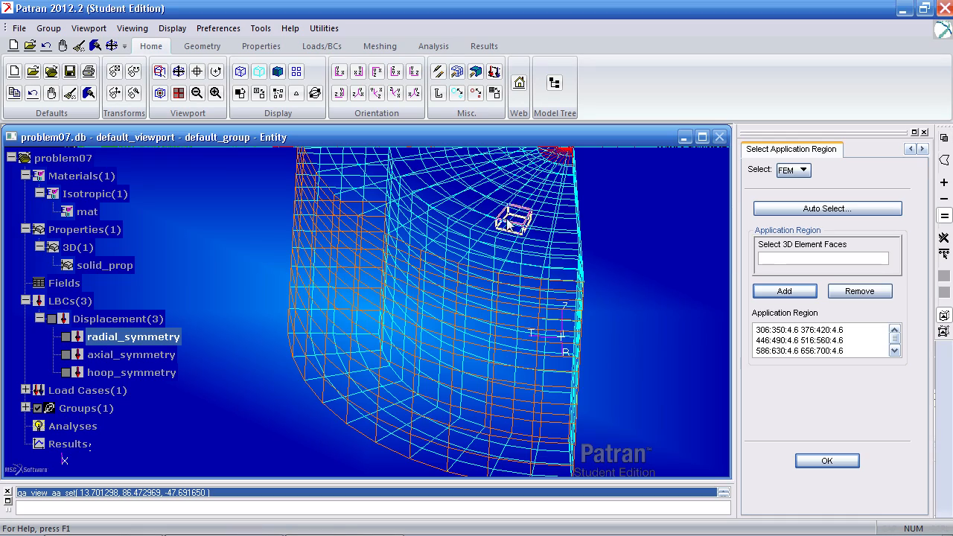
# - Accept the application region and create the pressure load set
pyautogui.moveTo(504, 233); pyautogui.dragTo(425, 283, button='middle')
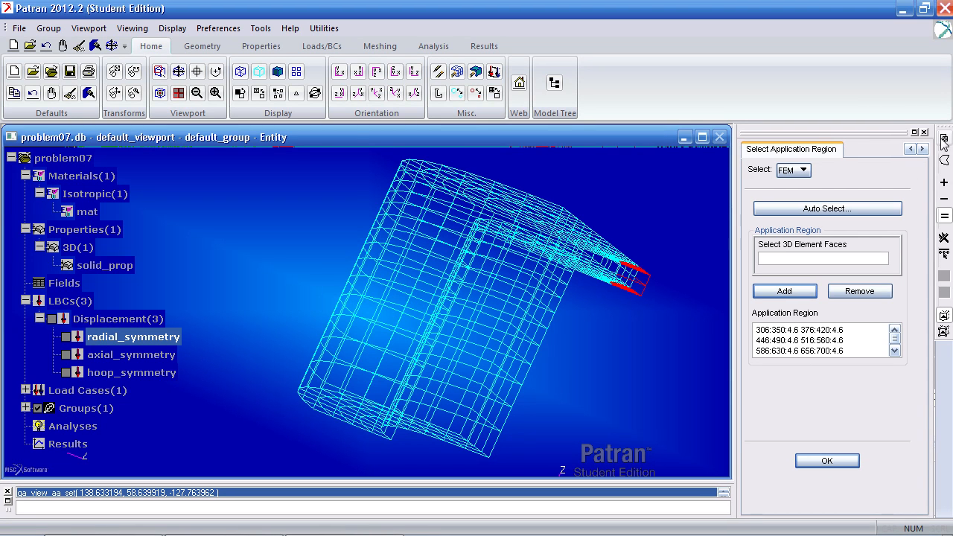
pyautogui.click(836, 467)
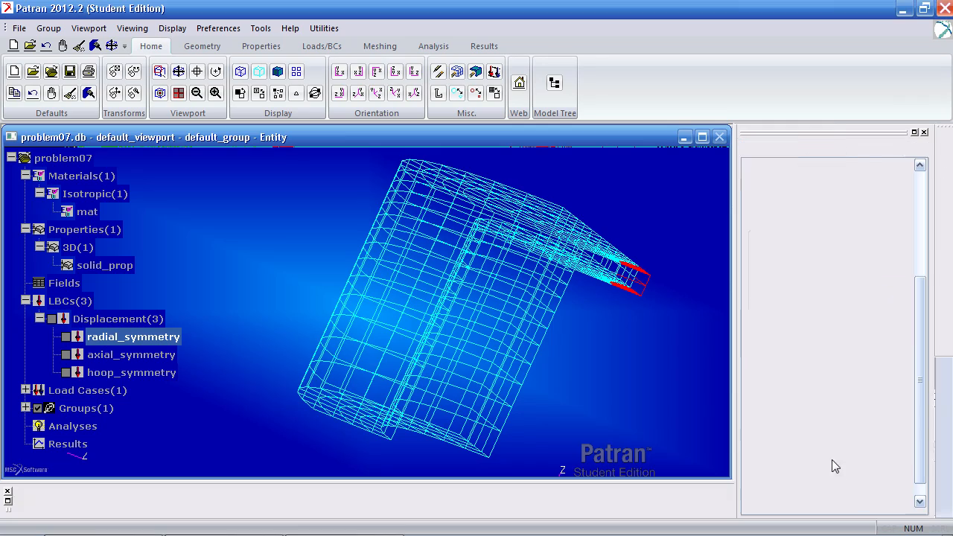
pyautogui.click(826, 483)
# - Inspect the applied pressure arrows, clear the load markers from the display and hide the model tree
pyautogui.moveTo(626, 371); pyautogui.dragTo(549, 362, button='middle')
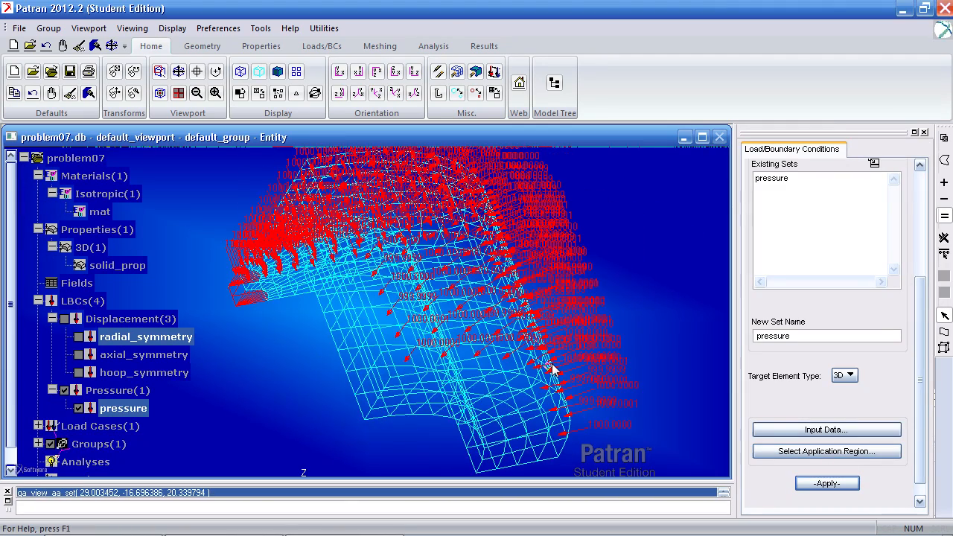
pyautogui.moveTo(637, 323); pyautogui.dragTo(644, 321, button='middle')
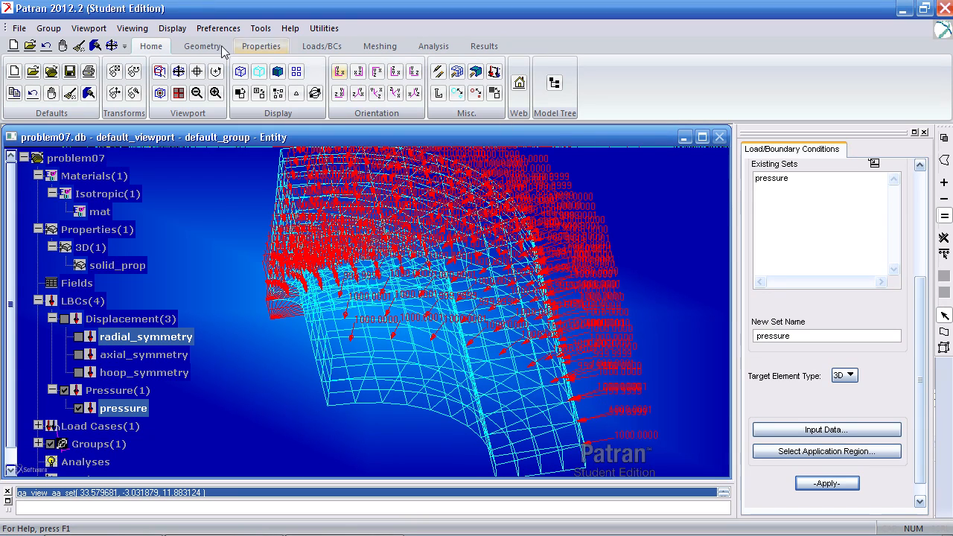
pyautogui.click(79, 47)
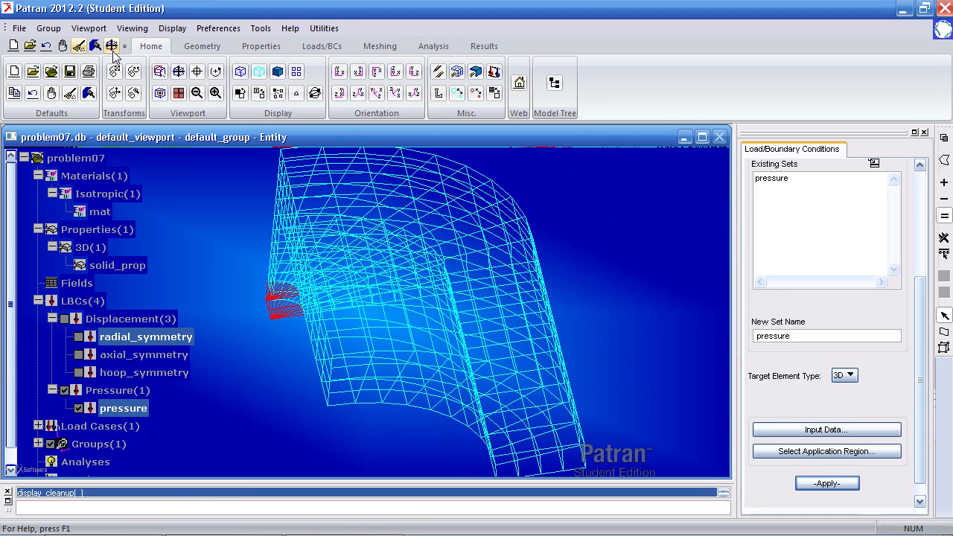
pyautogui.click(555, 83)
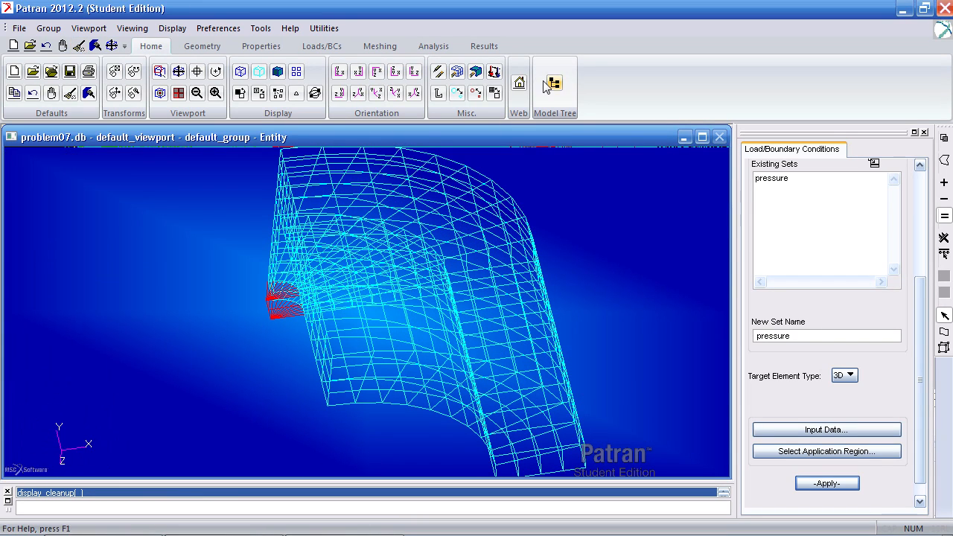
# - Submit the problem07 job as a full-run analysis of the entire model
pyautogui.click(434, 46)
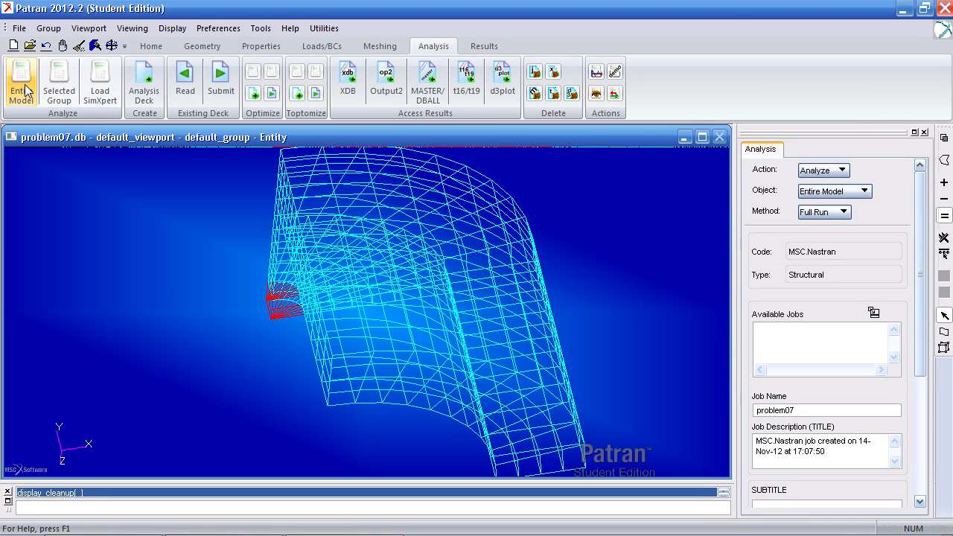
pyautogui.scroll(-5, 860, 238)
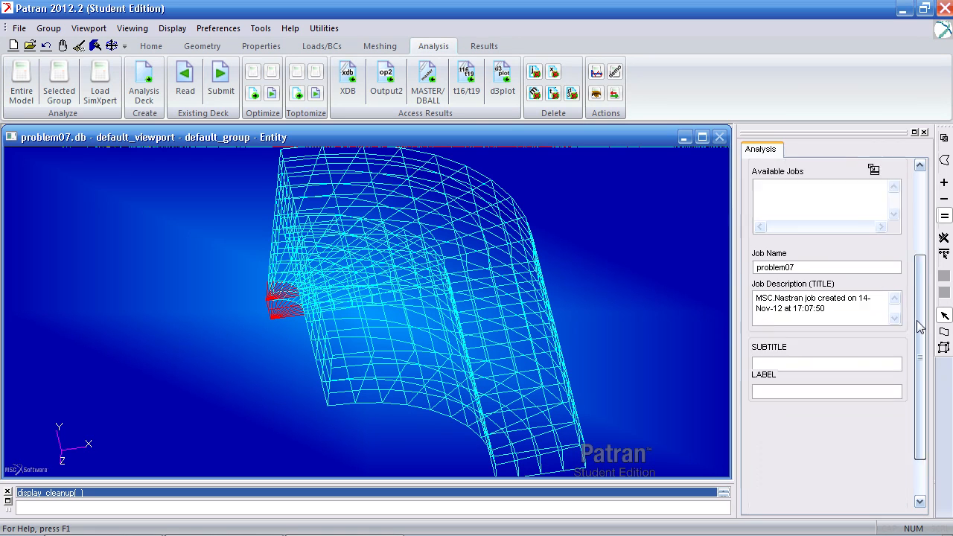
pyautogui.click(825, 492)
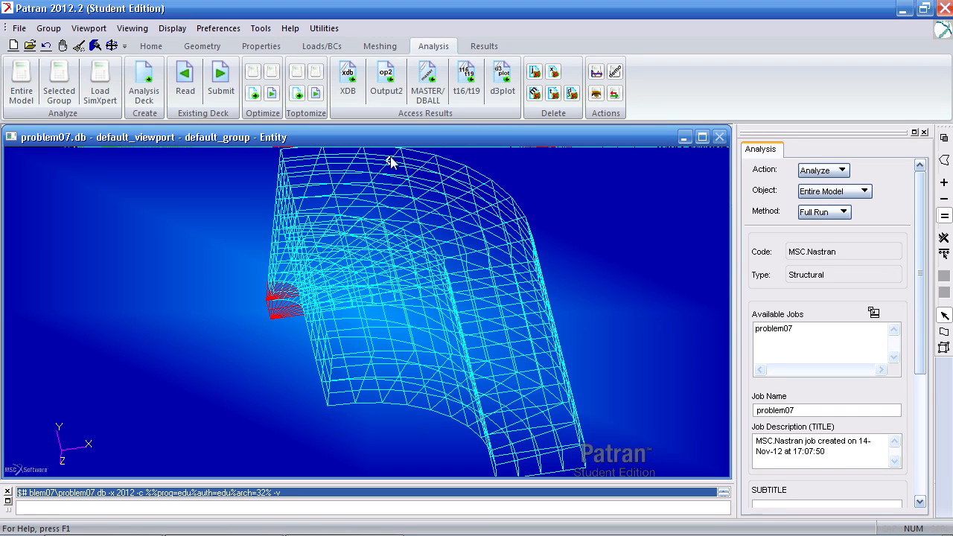
# - Attach the XDB results of the problem07 job
pyautogui.click(353, 91)
pyautogui.scroll(-1, 922, 228)
pyautogui.scroll(-4, 921, 227)
pyautogui.click(827, 487)
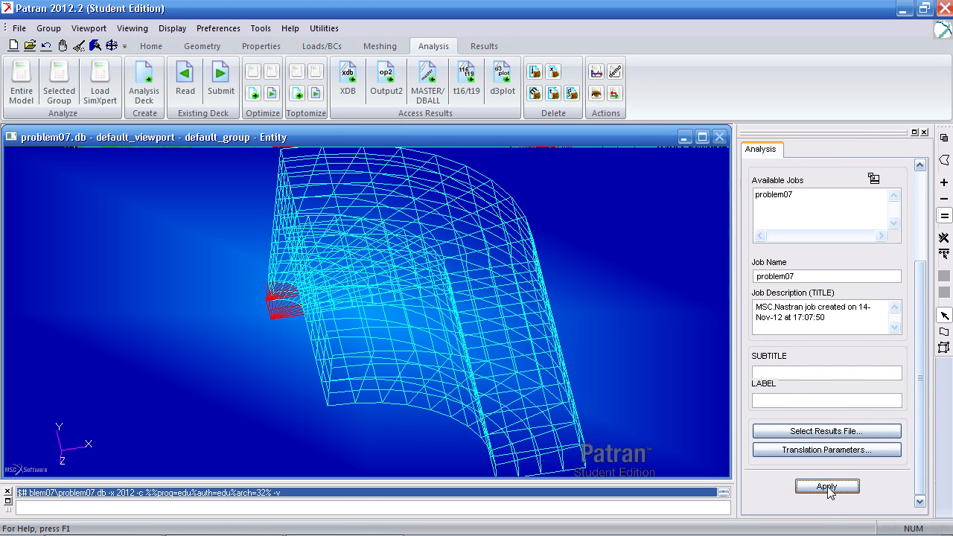
# - Set up a fringe plot of Displacements, Translational with X Component as the quantity
pyautogui.click(484, 46)
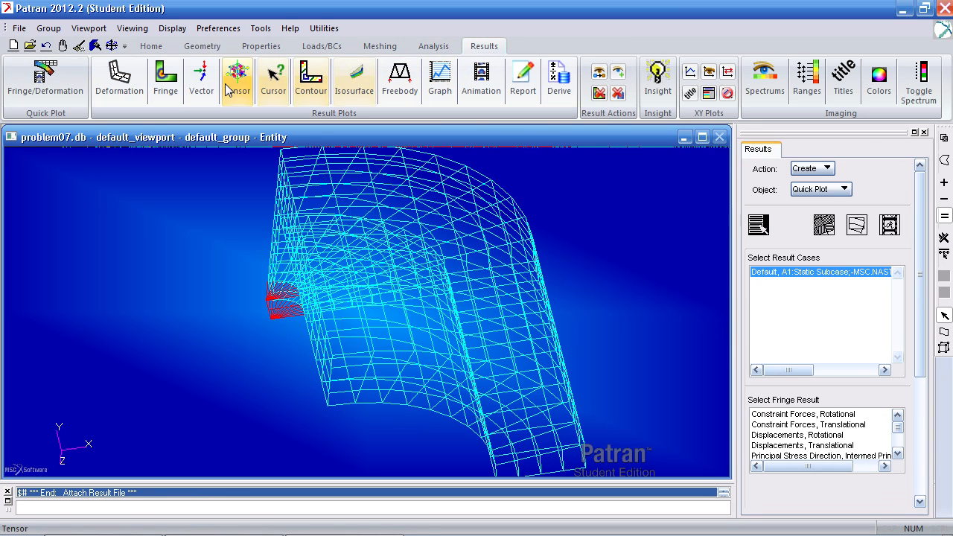
pyautogui.click(161, 82)
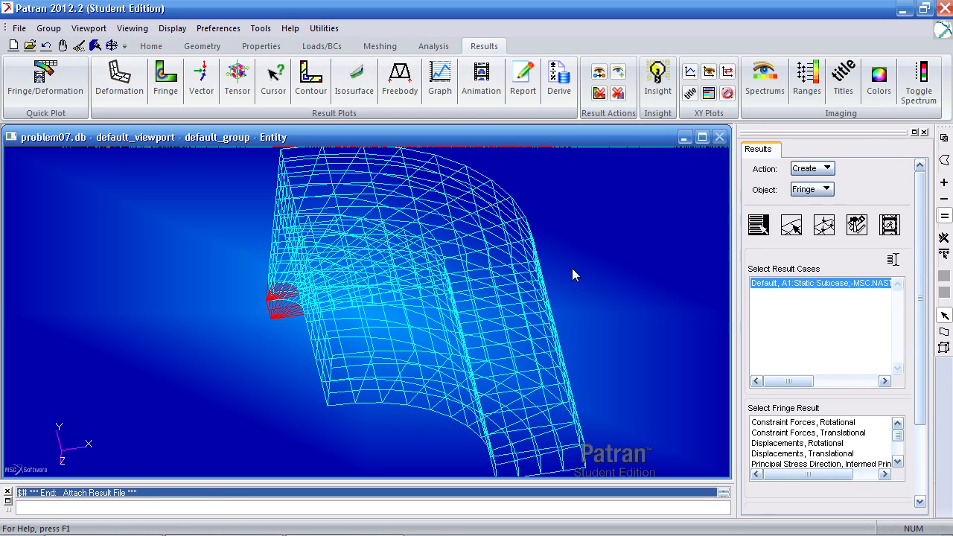
pyautogui.moveTo(919, 294); pyautogui.dragTo(916, 361)
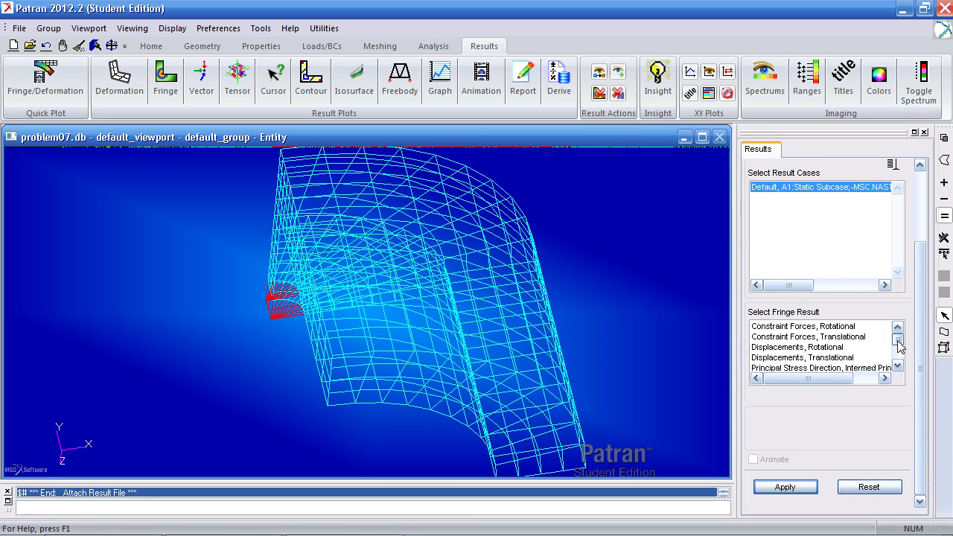
pyautogui.click(855, 358)
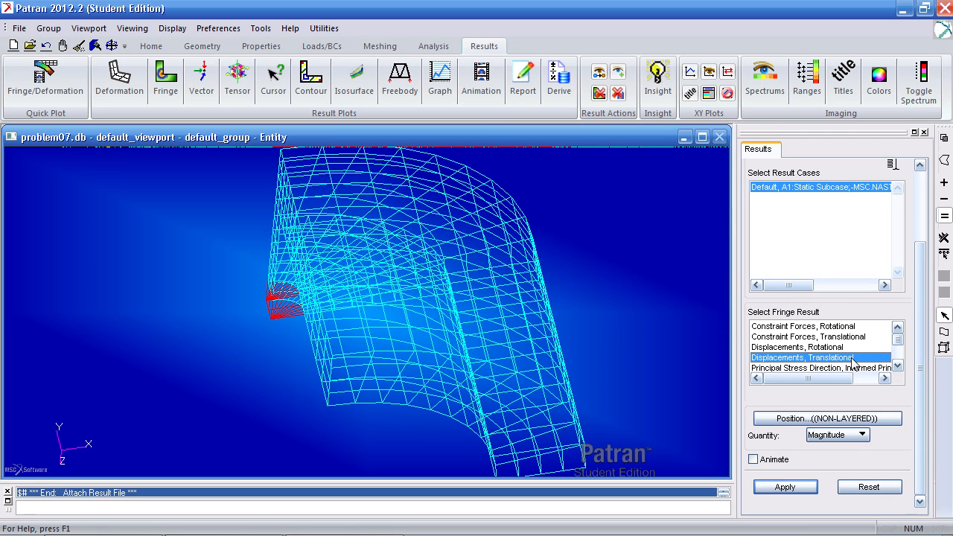
pyautogui.click(836, 435)
pyautogui.click(836, 452)
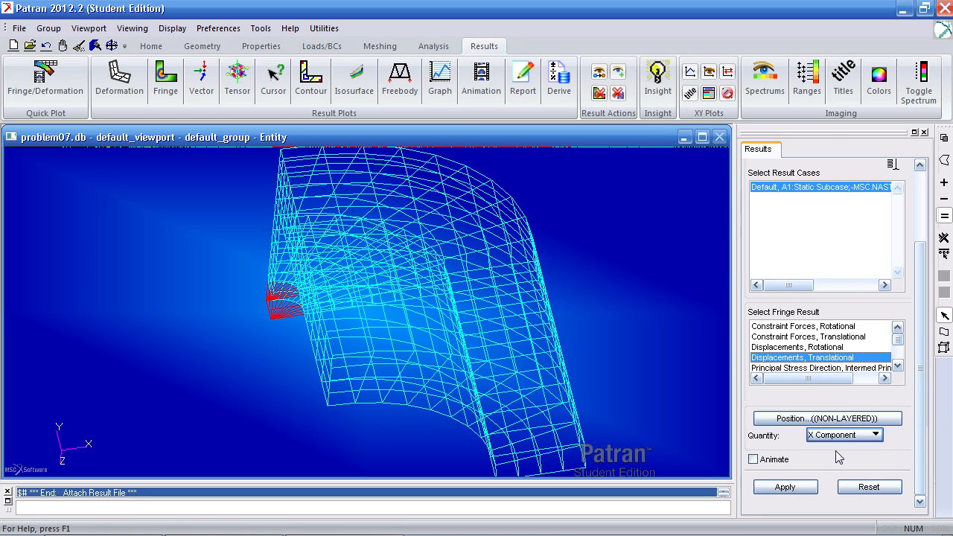
# - Set the fringe plot's coordinate transformation to CID, using the cylindrical coordinate frame Coord 1
pyautogui.moveTo(917, 415); pyautogui.dragTo(911, 315)
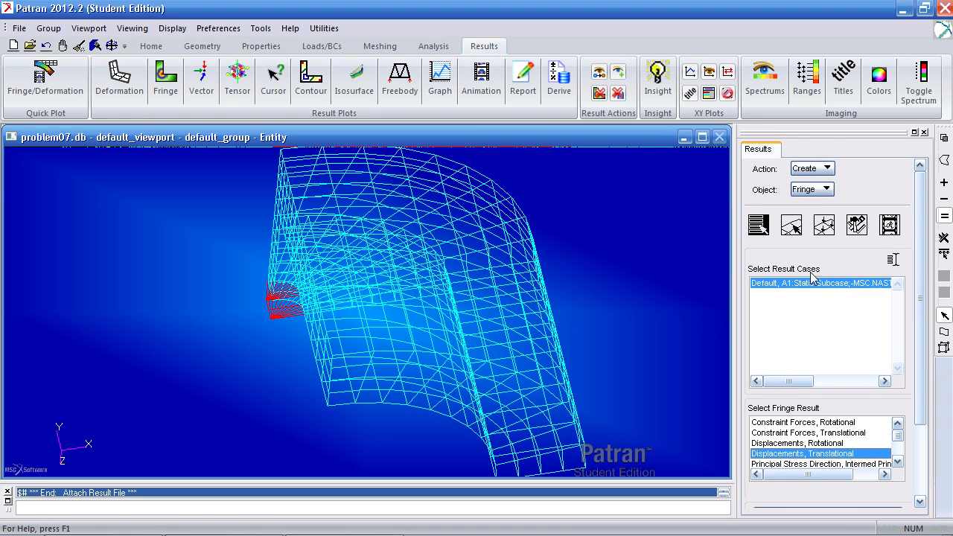
pyautogui.scroll(-3, 690, 283)
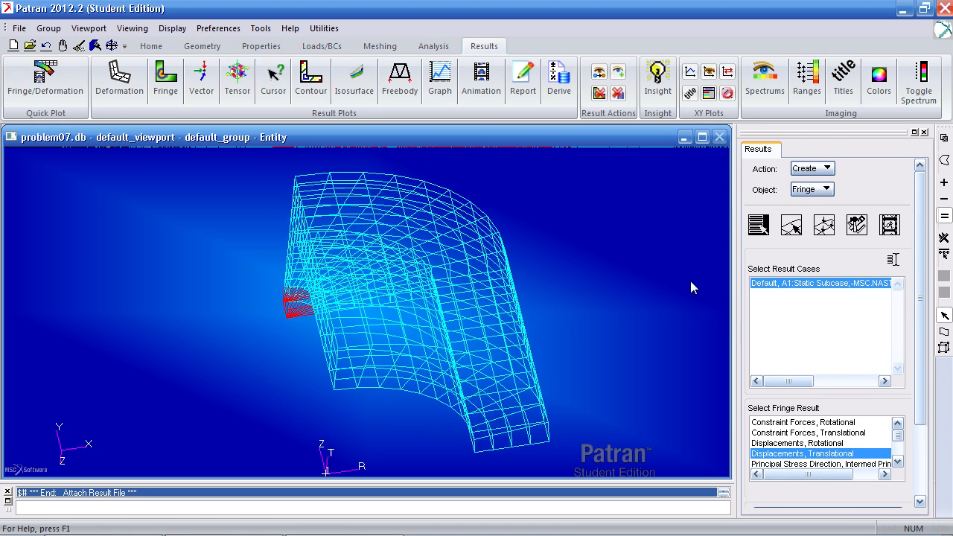
pyautogui.click(861, 230)
pyautogui.click(790, 274)
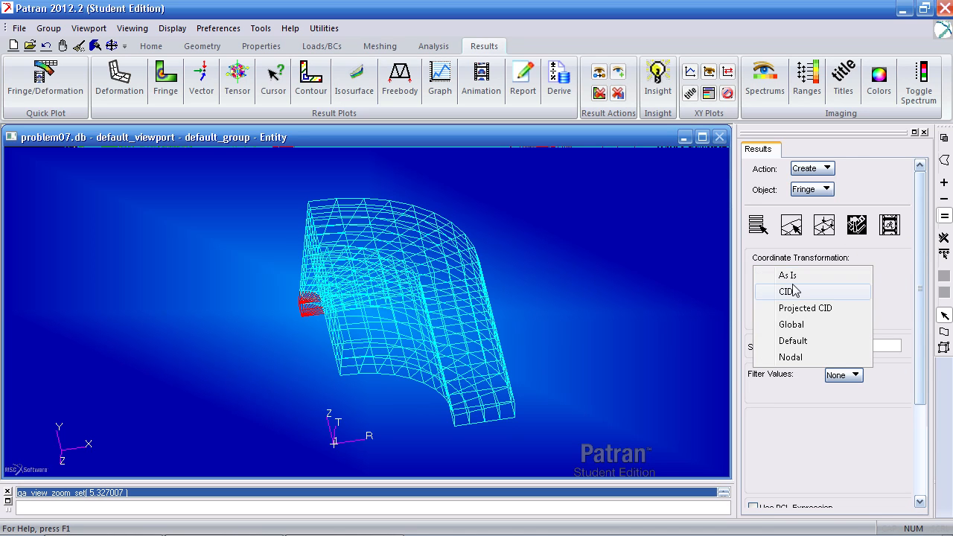
pyautogui.click(828, 253)
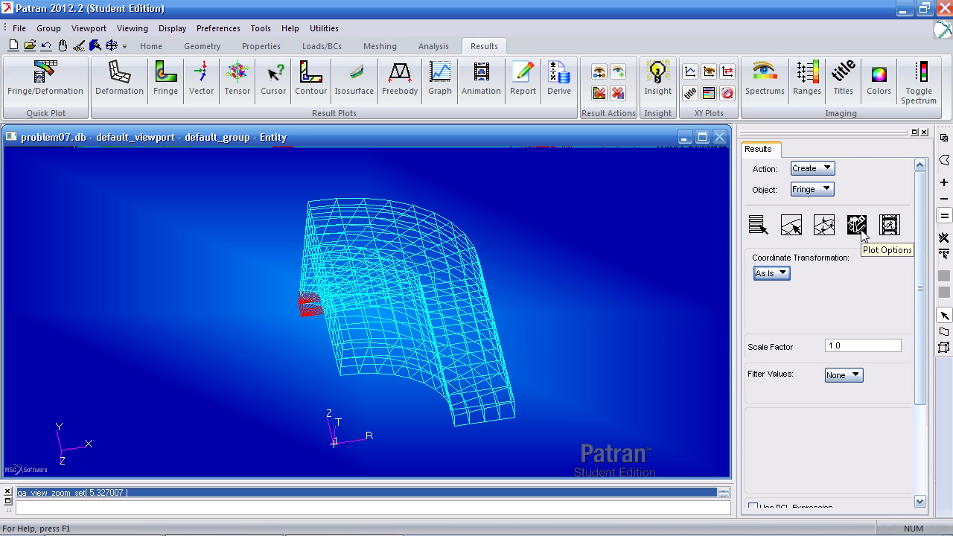
pyautogui.click(780, 273)
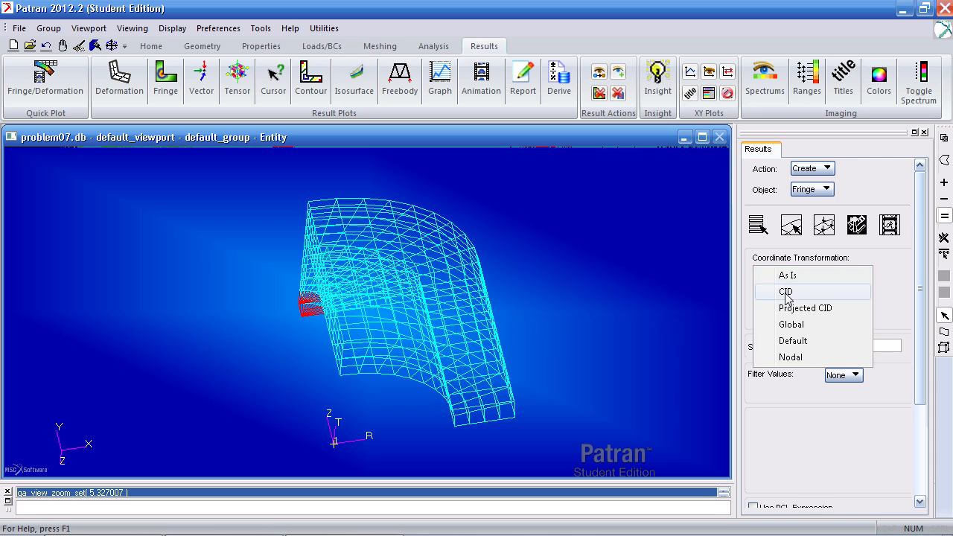
pyautogui.click(788, 290)
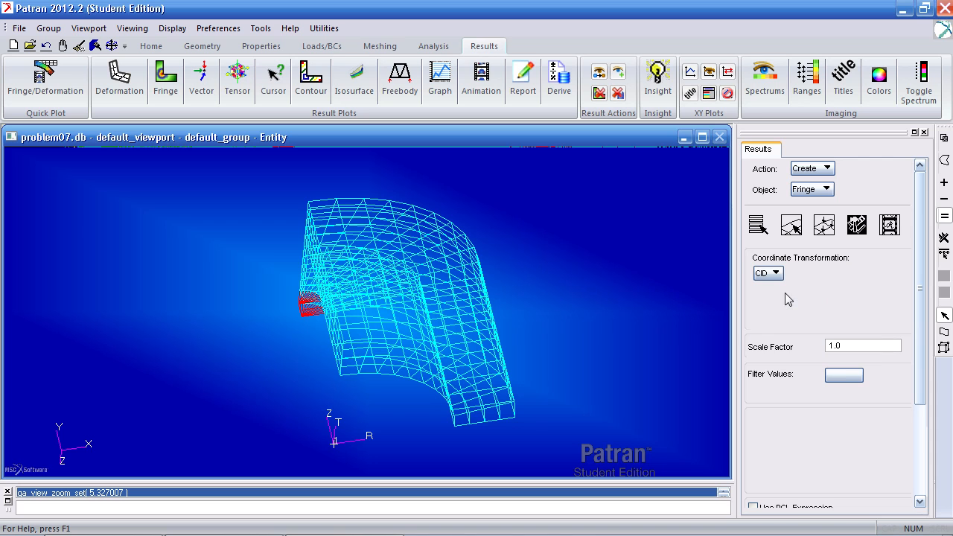
pyautogui.click(335, 438)
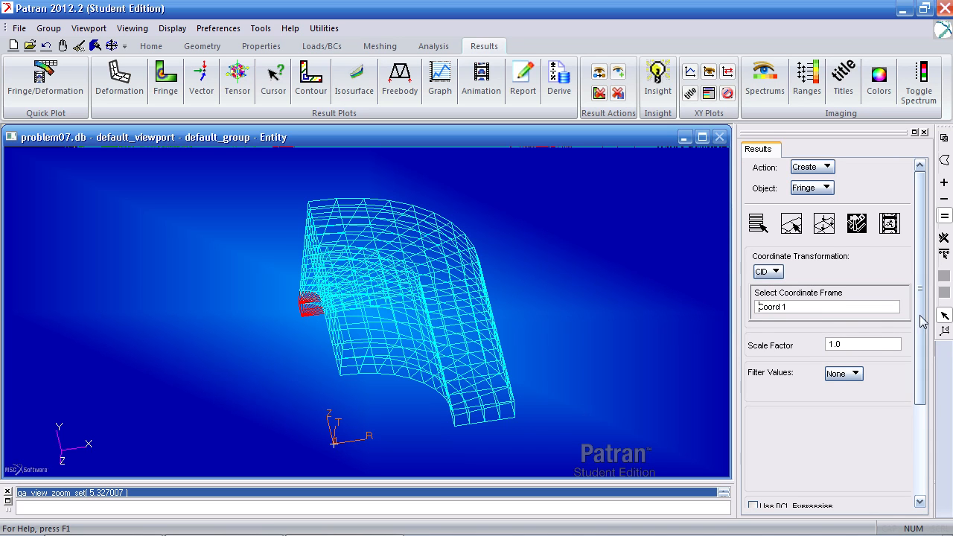
# - Plot the X Component fringe of the translational displacements in the cylindrical frame
pyautogui.scroll(-3, 923, 320)
pyautogui.click(800, 488)
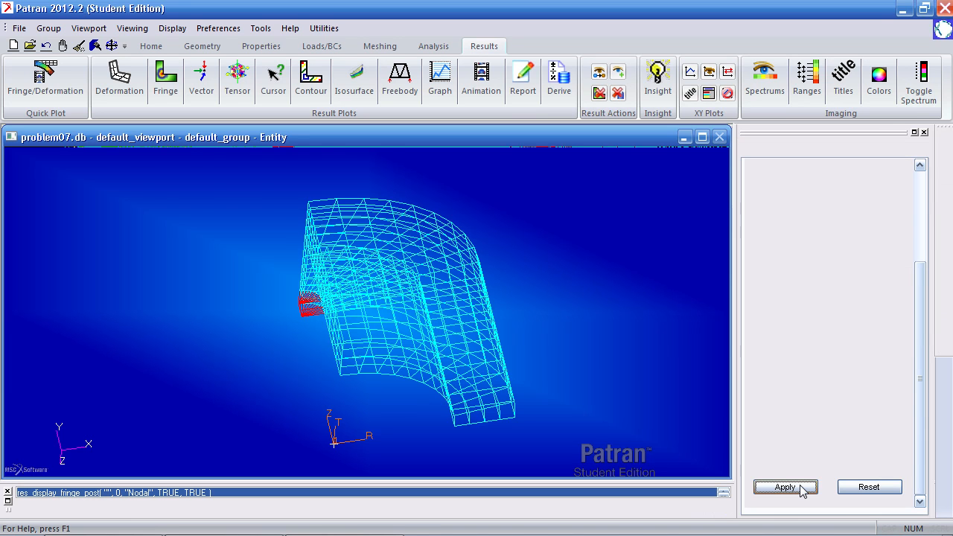
pyautogui.moveTo(606, 350); pyautogui.dragTo(581, 344, button='middle')
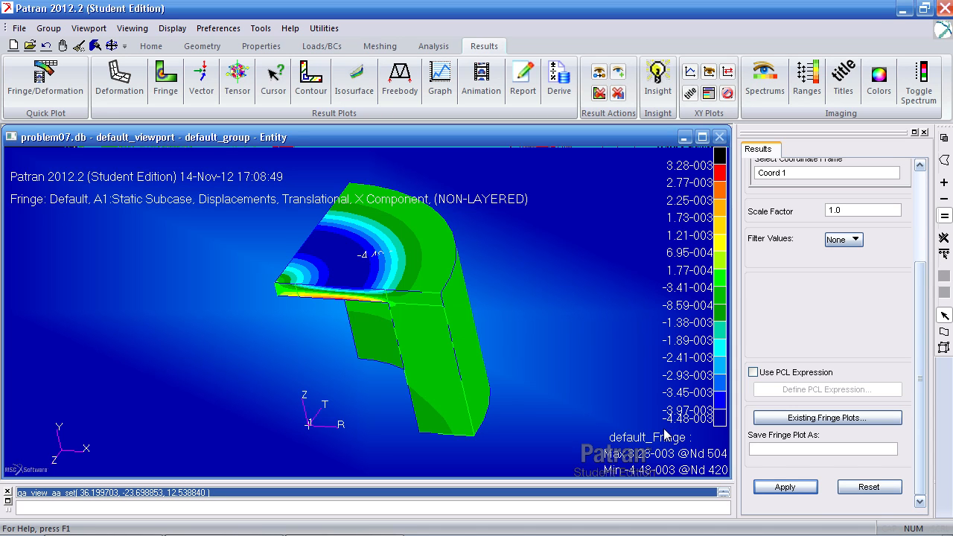
# - Switch to the results postprocessing PDF in Adobe Reader and examine the Problem 7 radial and axial displacement figures
pyautogui.hotkey('alt', 'Tab')
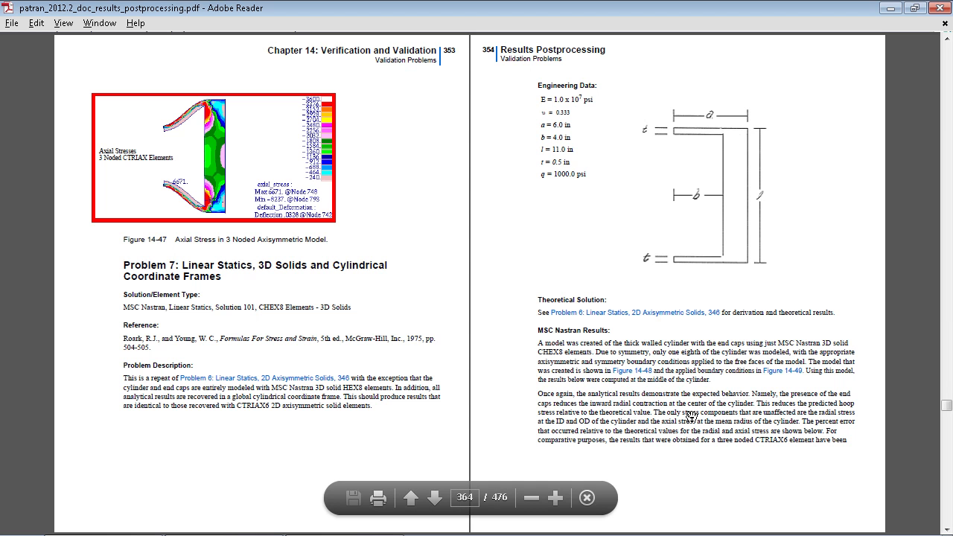
pyautogui.click(438, 499)
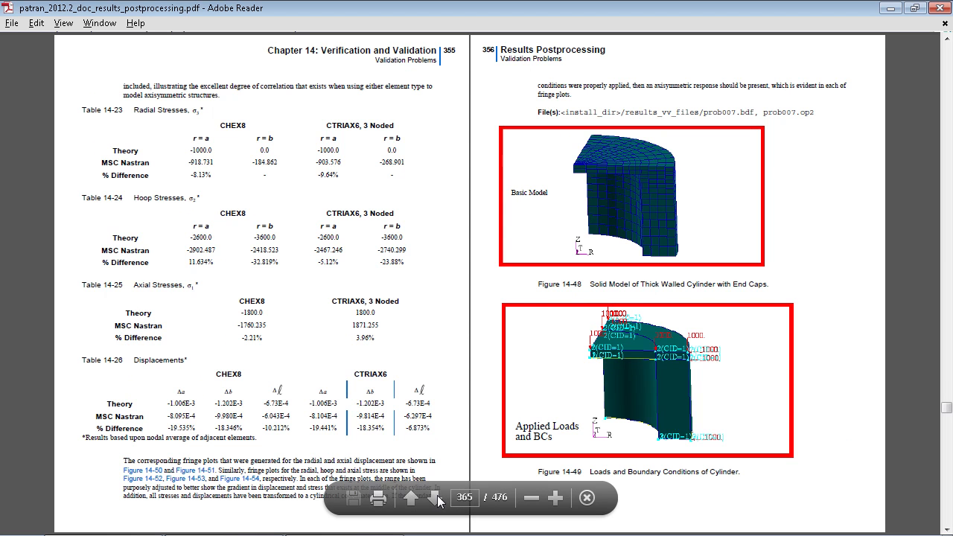
pyautogui.click(437, 499)
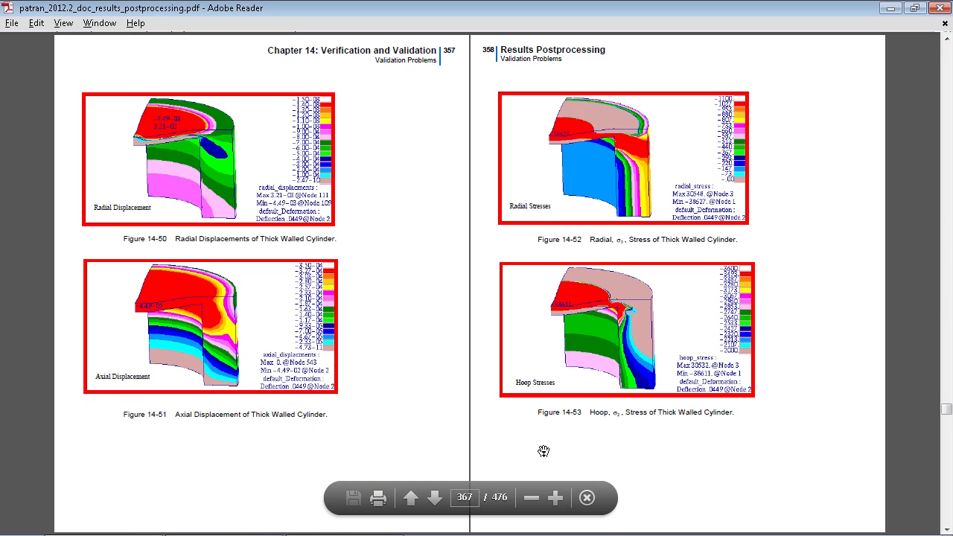
pyautogui.click(555, 497)
pyautogui.click(554, 497)
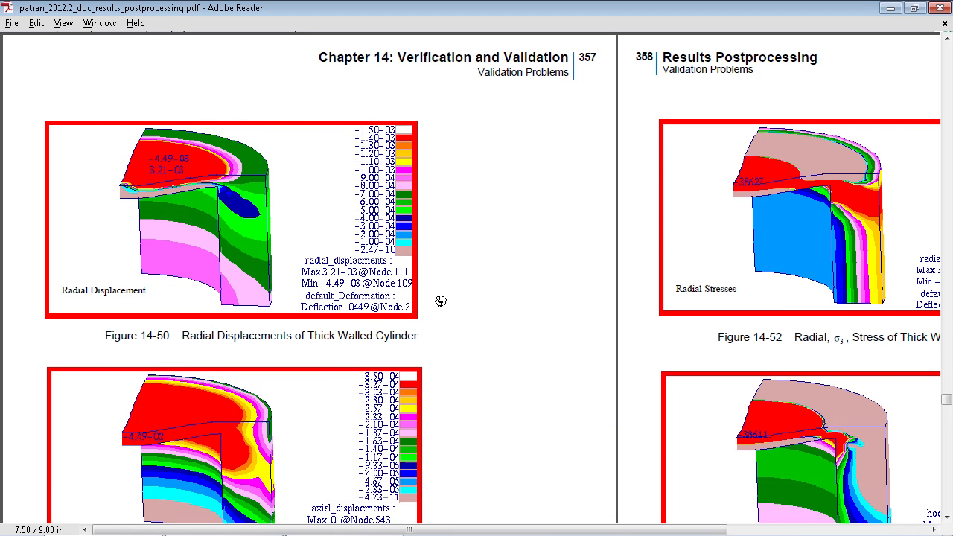
pyautogui.scroll(-3, 441, 301)
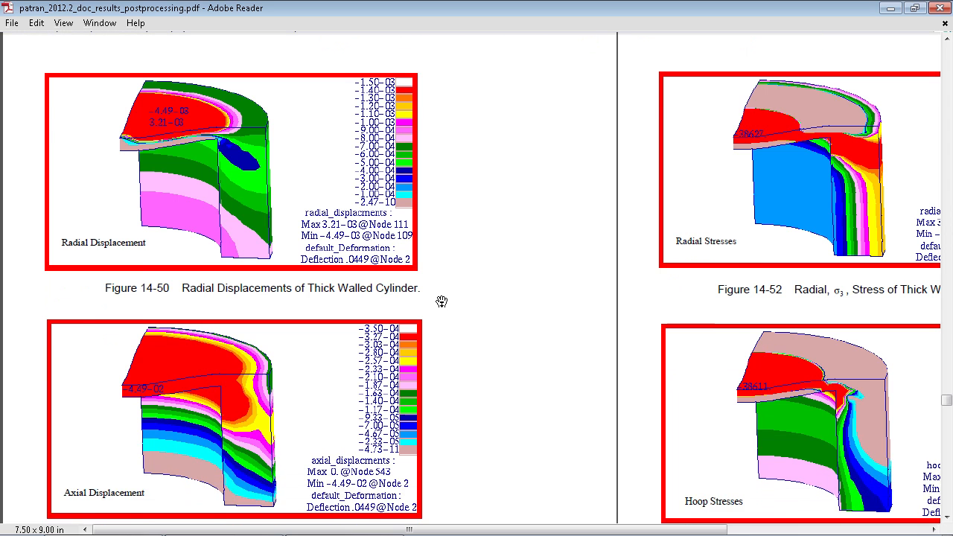
pyautogui.scroll(-1, 222, 477)
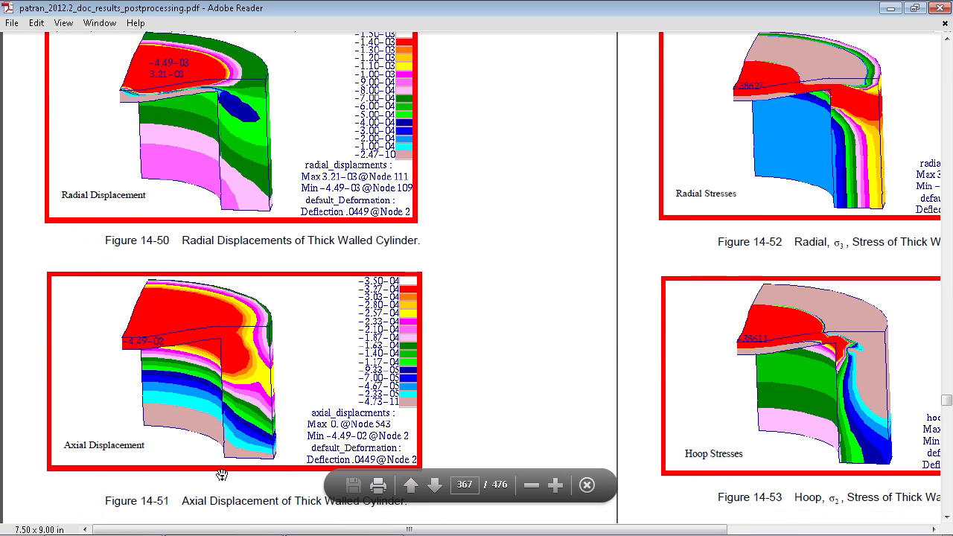
# - Switch back to Patran and plot the translational displacement fringe with Z Component as the quantity
pyautogui.hotkey('alt', 'Tab')
pyautogui.hotkey('alt', 'Tab')
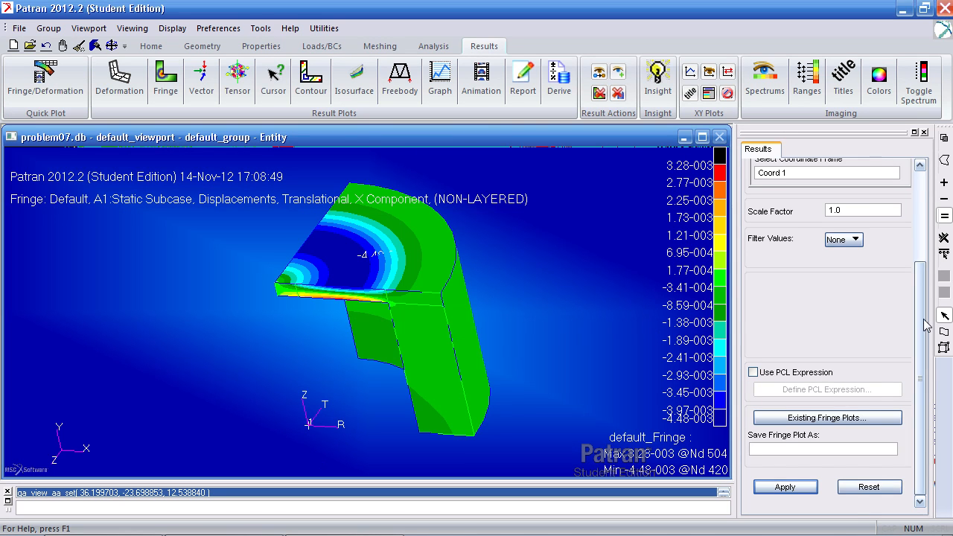
pyautogui.scroll(5, 851, 327)
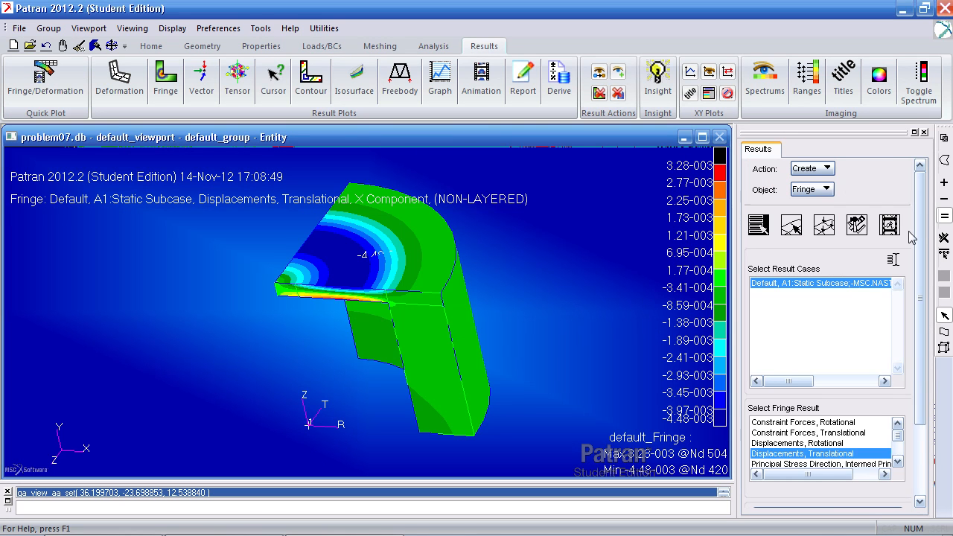
pyautogui.scroll(-3, 800, 223)
pyautogui.scroll(2, 801, 221)
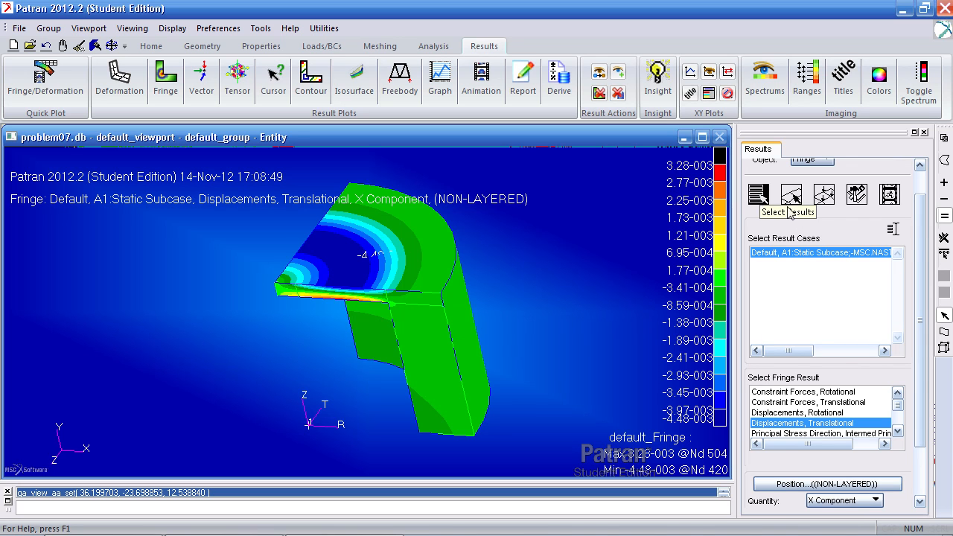
pyautogui.scroll(-2, 823, 387)
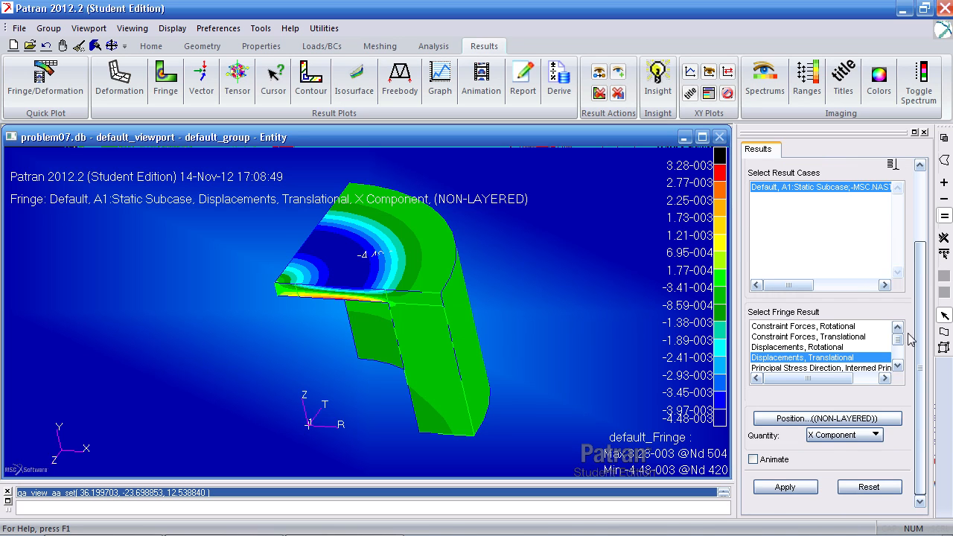
pyautogui.click(831, 438)
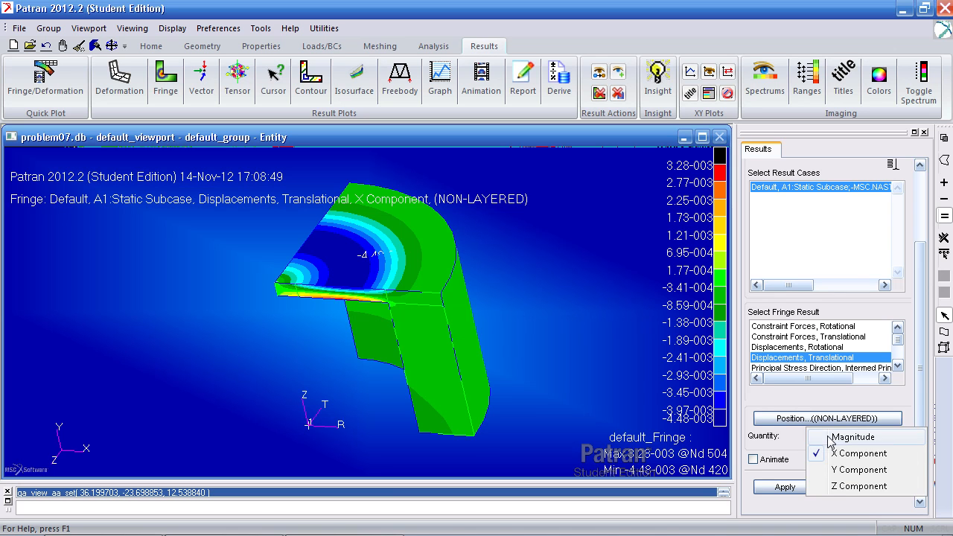
pyautogui.click(840, 488)
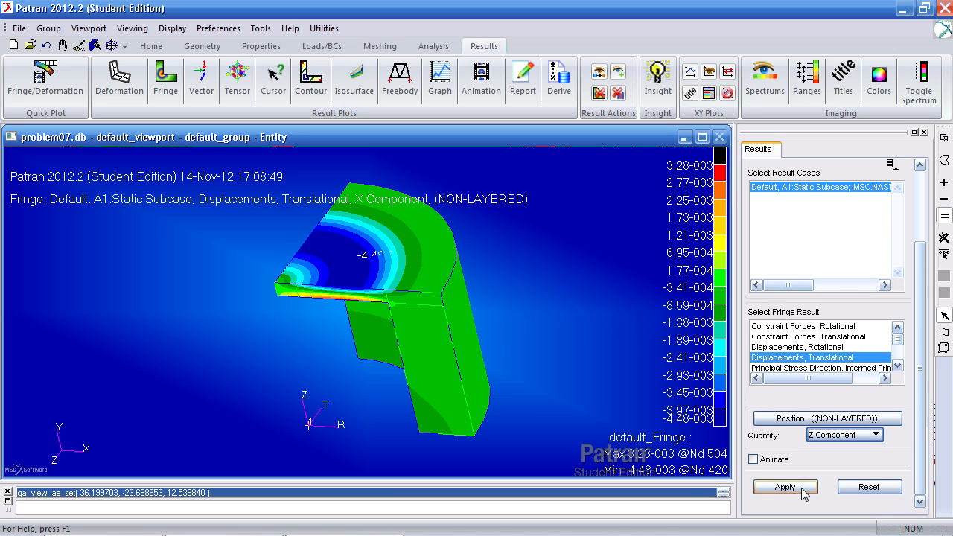
pyautogui.click(804, 491)
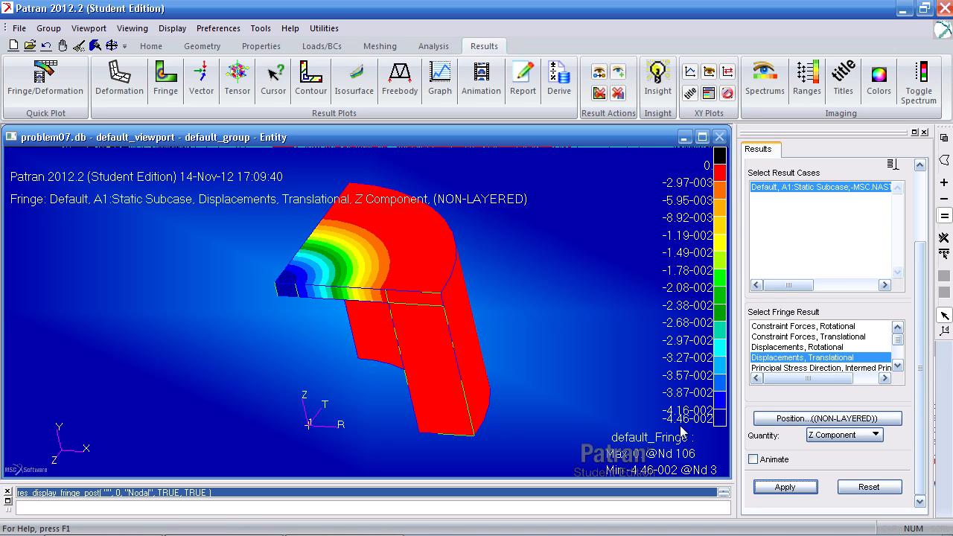
# - Switch to the PDF in Adobe Reader and examine the axial displacement figure and the radial and hoop stress figures
pyautogui.hotkey('alt', 'Tab')
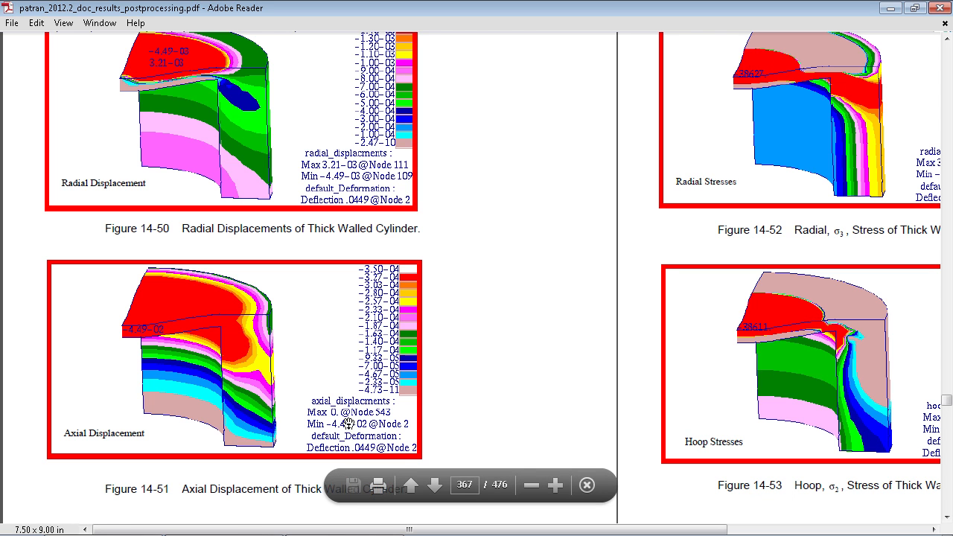
pyautogui.moveTo(418, 529); pyautogui.dragTo(691, 530)
pyautogui.scroll(3, 663, 393)
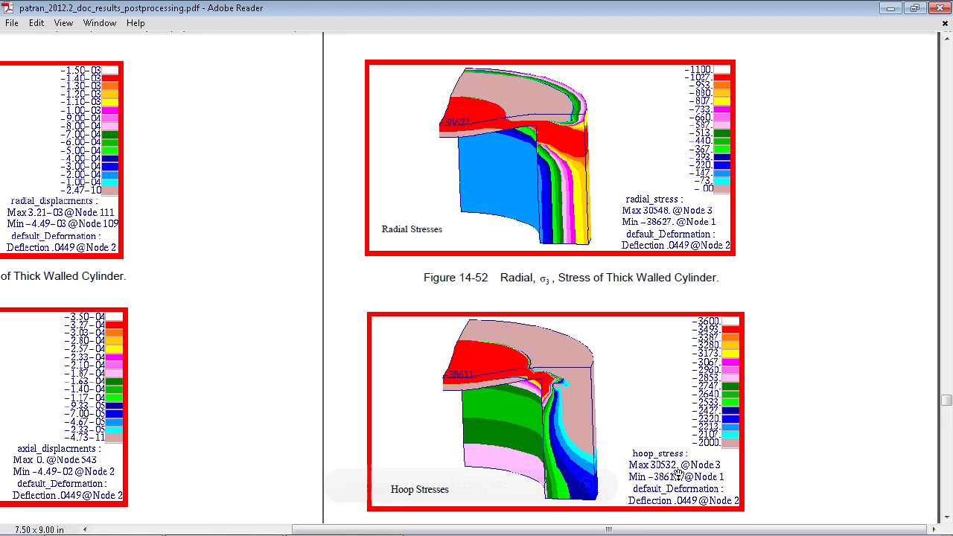
# - Return to Patran and select Stress Tensor as the fringe result with X Component as the quantity
pyautogui.hotkey('alt', 'Tab')
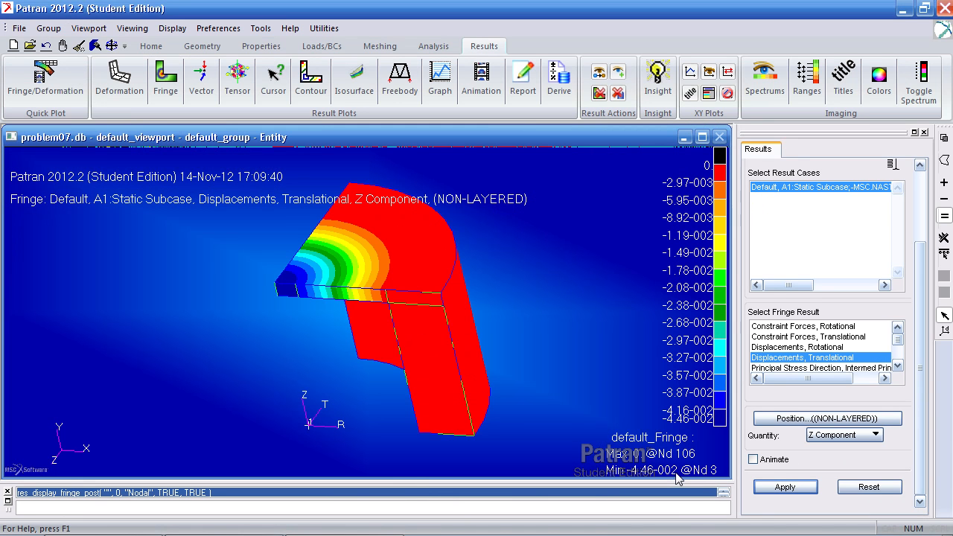
pyautogui.moveTo(897, 342); pyautogui.dragTo(896, 353)
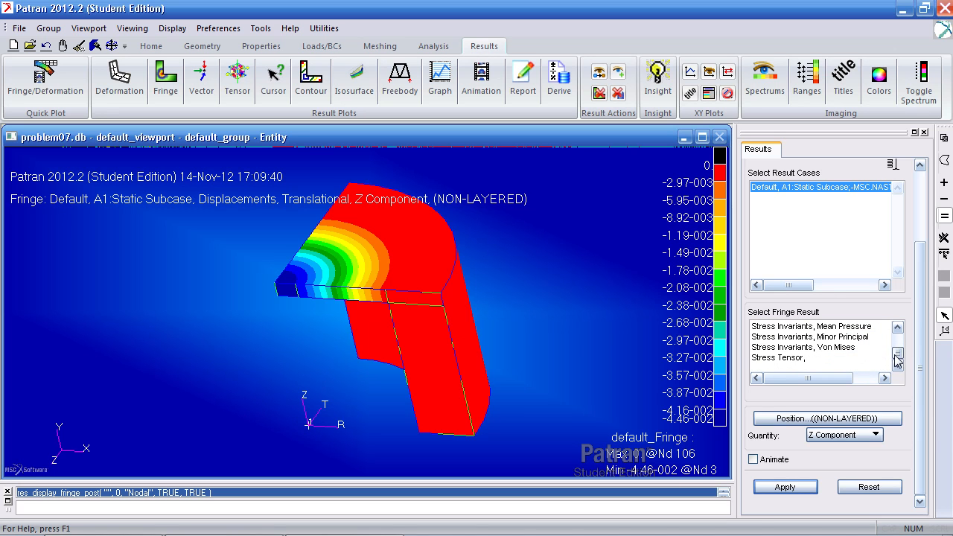
pyautogui.click(826, 358)
pyautogui.click(834, 435)
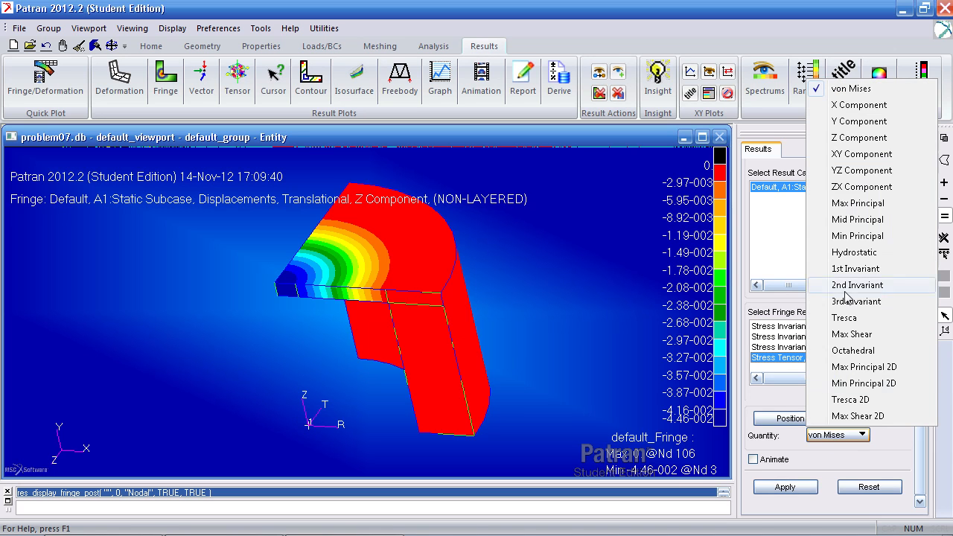
pyautogui.click(856, 105)
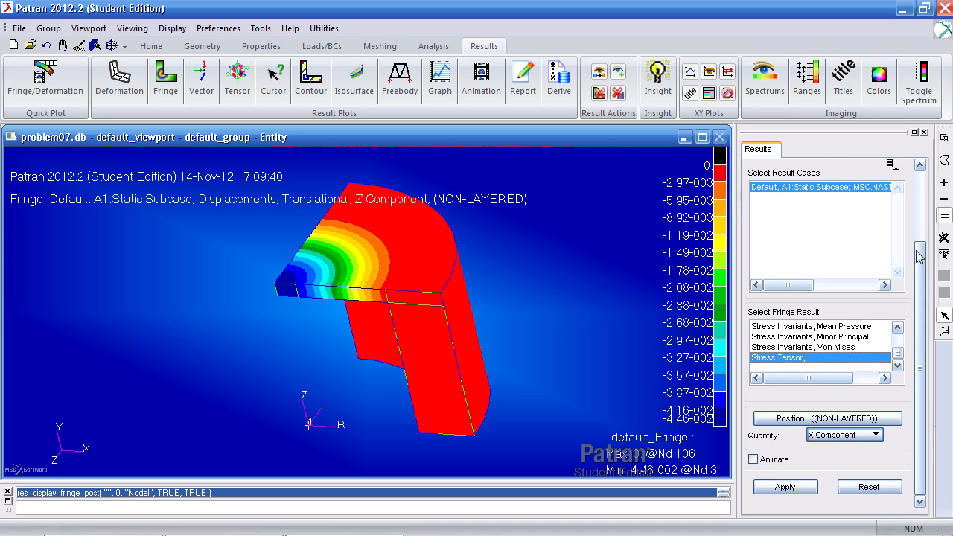
# - Check the coordinate transformation in the plot options, then plot the X Component fringe of the stress tensor
pyautogui.scroll(5, 921, 257)
pyautogui.click(889, 224)
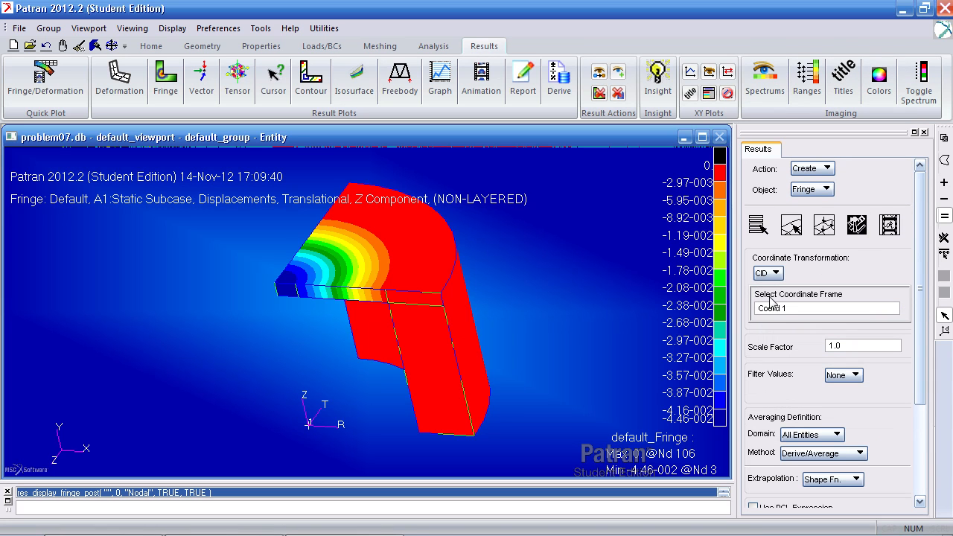
pyautogui.click(760, 225)
pyautogui.scroll(-3, 916, 317)
pyautogui.scroll(-1, 916, 316)
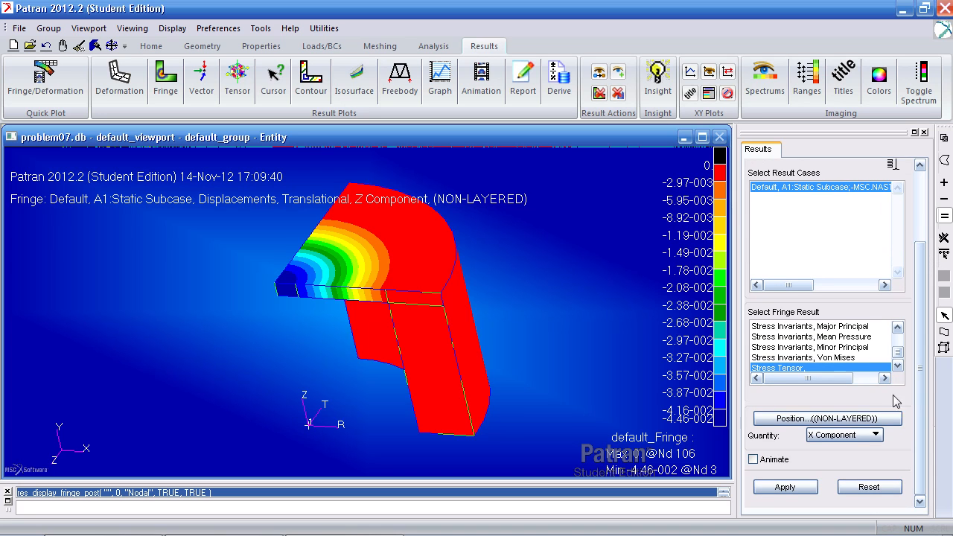
pyautogui.click(803, 488)
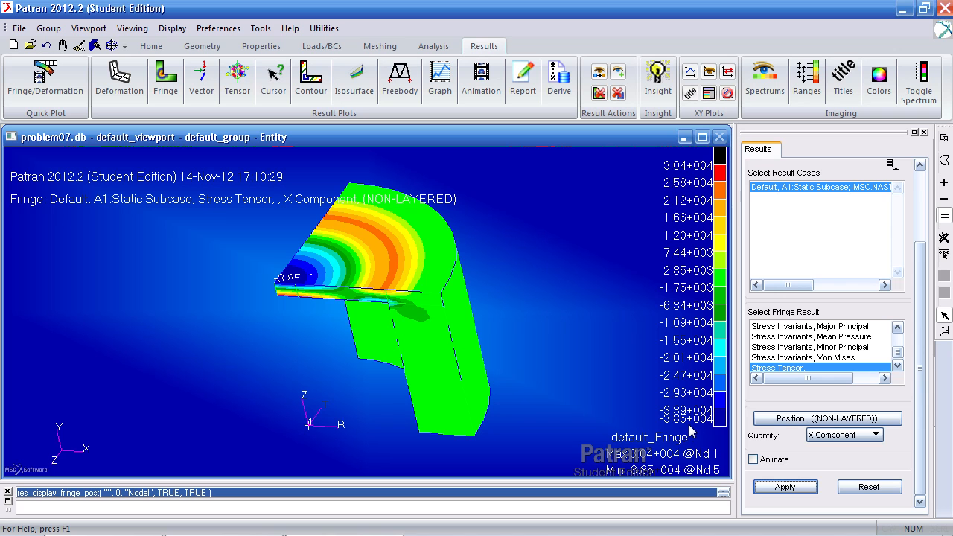
# - Plot the stress tensor fringe with Y Component as the quantity
pyautogui.click(852, 437)
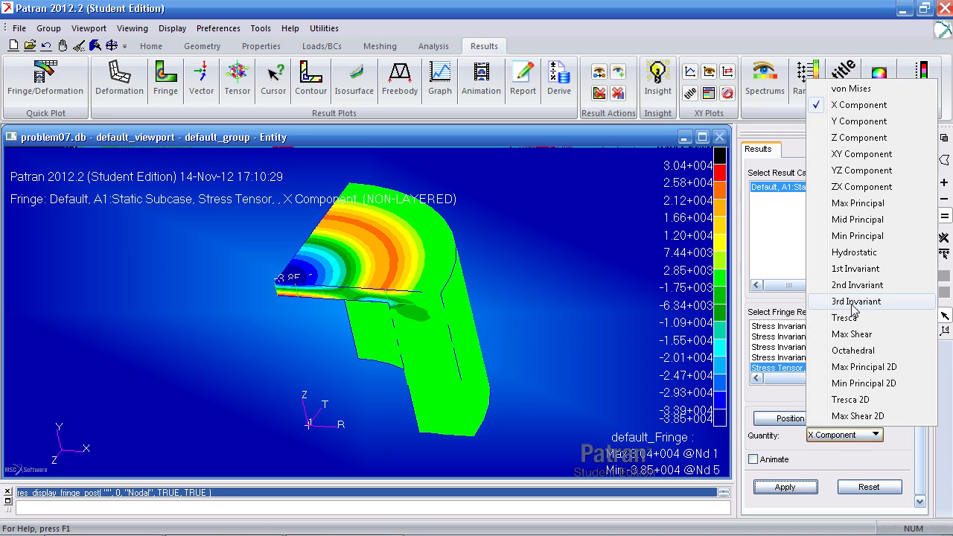
pyautogui.click(848, 123)
pyautogui.click(789, 488)
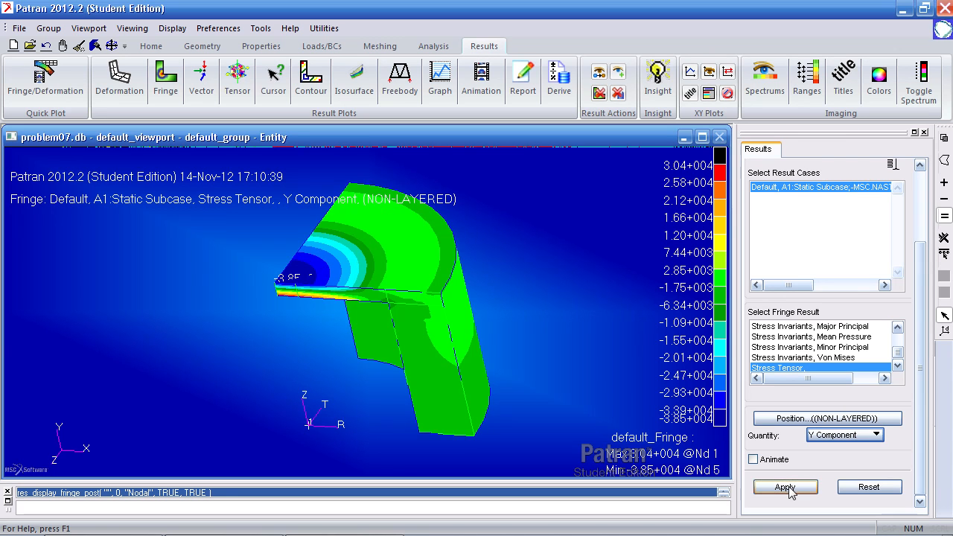
# - Plot the stress tensor fringe with Z Component as the quantity
pyautogui.click(834, 438)
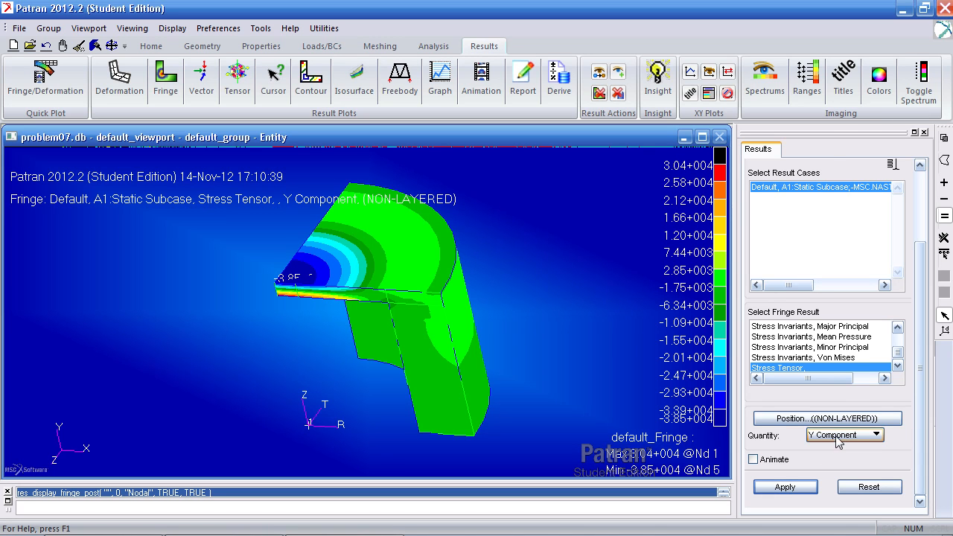
pyautogui.click(862, 138)
pyautogui.click(789, 488)
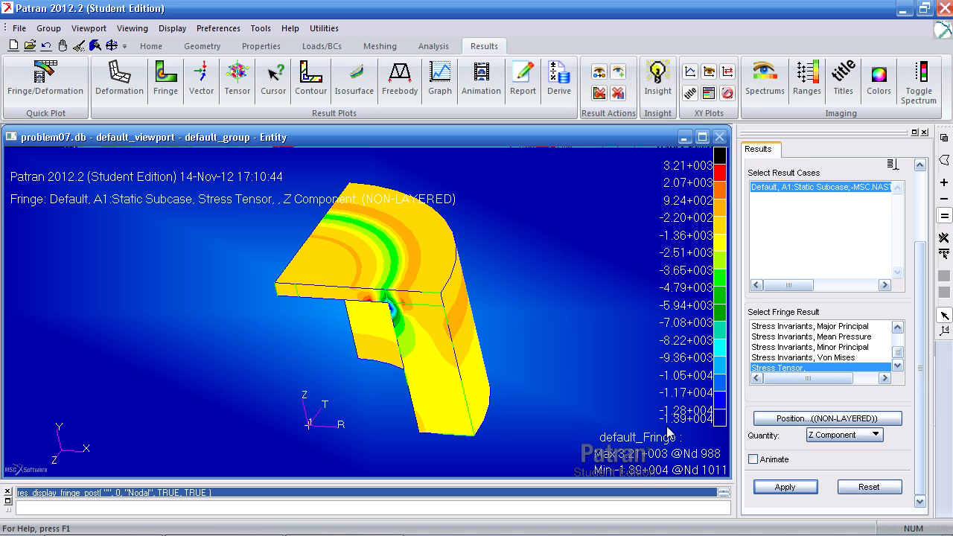
# - Switch to the reference PDF and examine the axial stress plot of the thick walled cylinder in Figure 14-54
pyautogui.hotkey('alt', 'Tab')
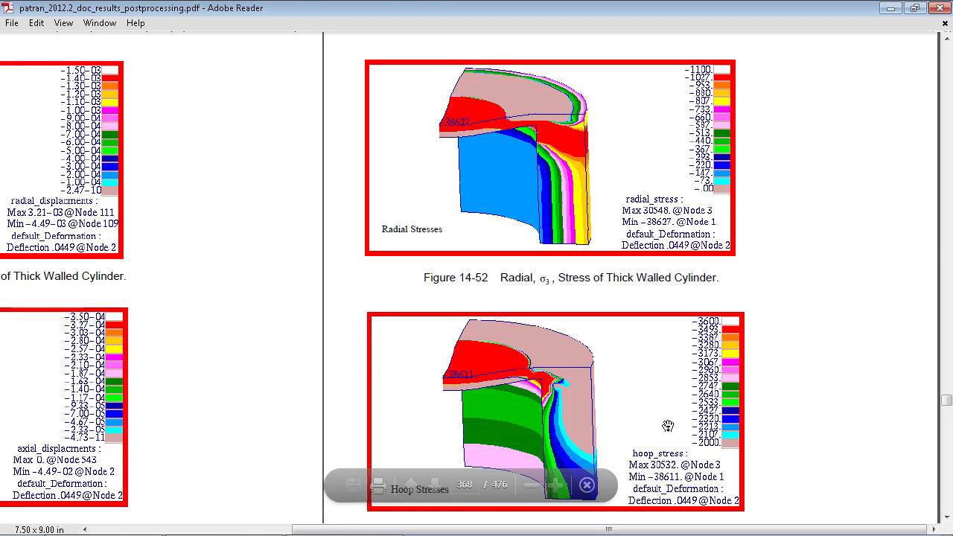
pyautogui.scroll(-4, 668, 426)
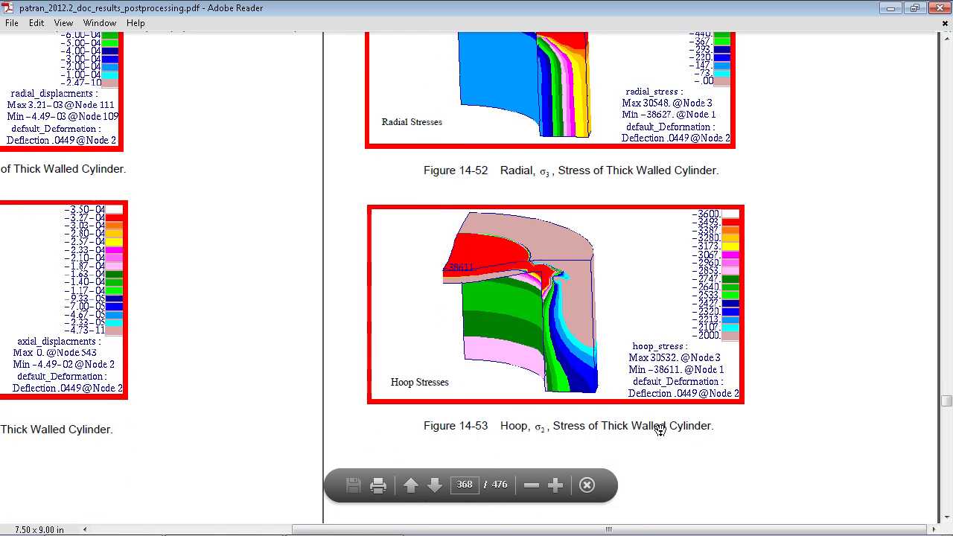
pyautogui.keyDown('ctrl'); pyautogui.scroll(2, 660, 432); pyautogui.keyUp('ctrl')
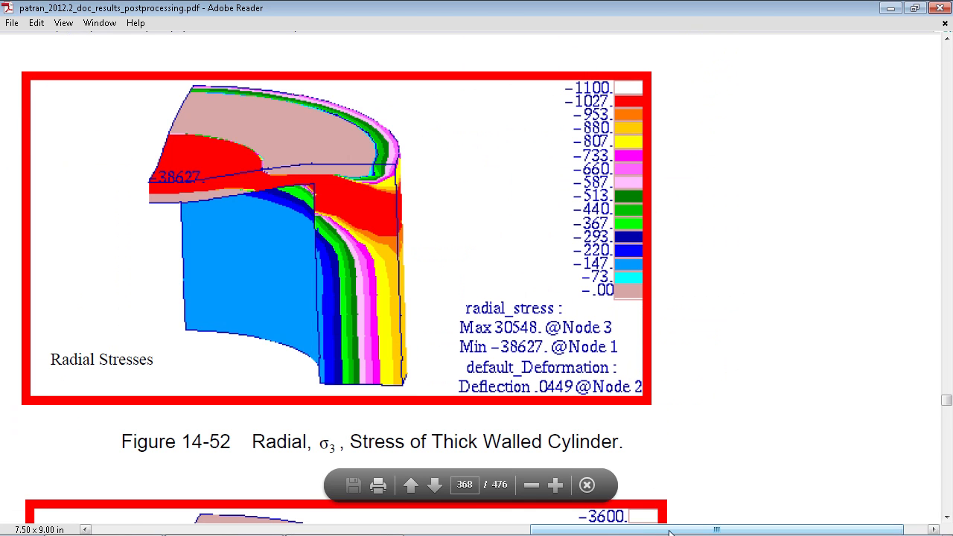
pyautogui.click(531, 485)
pyautogui.click(531, 485)
pyautogui.click(531, 485)
pyautogui.click(530, 485)
pyautogui.scroll(-3, 533, 488)
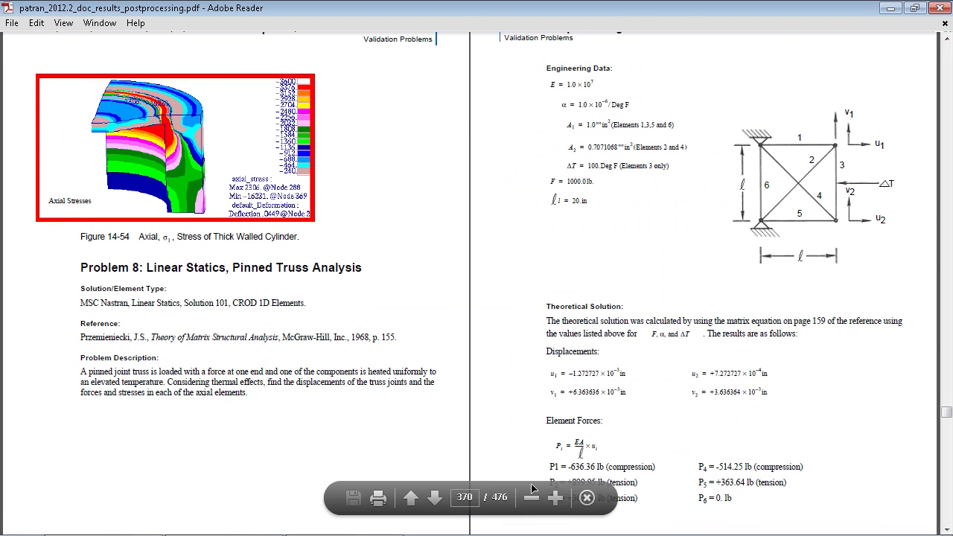
pyautogui.click(555, 498)
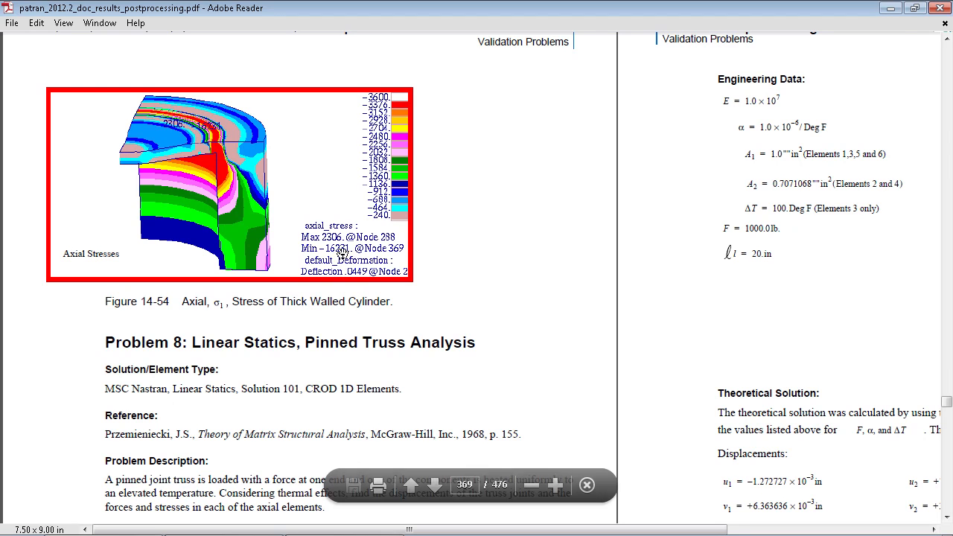
# - Return to Patran and clear the stress fringe plot from the viewport
pyautogui.hotkey('alt', 'Tab')
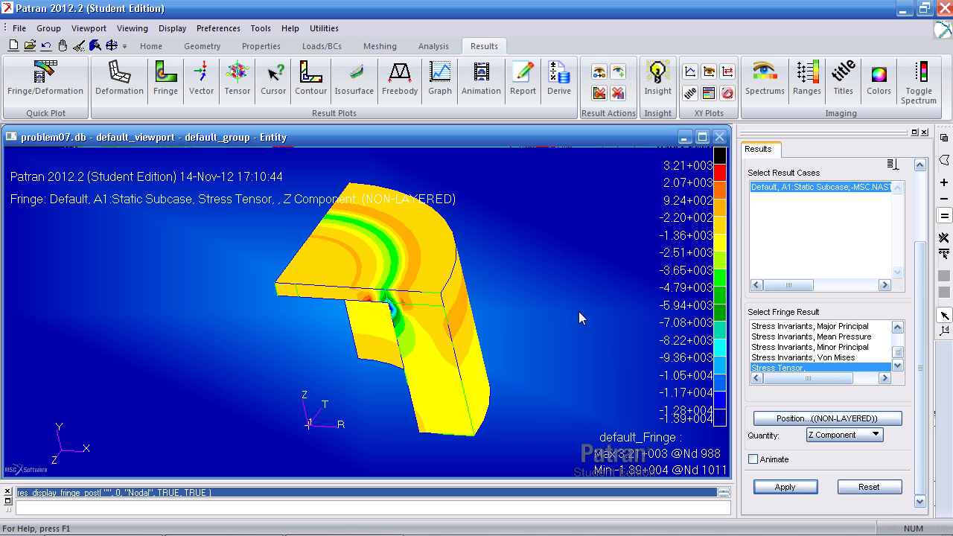
pyautogui.click(78, 46)
pyautogui.moveTo(248, 209); pyautogui.dragTo(287, 198, button='middle')
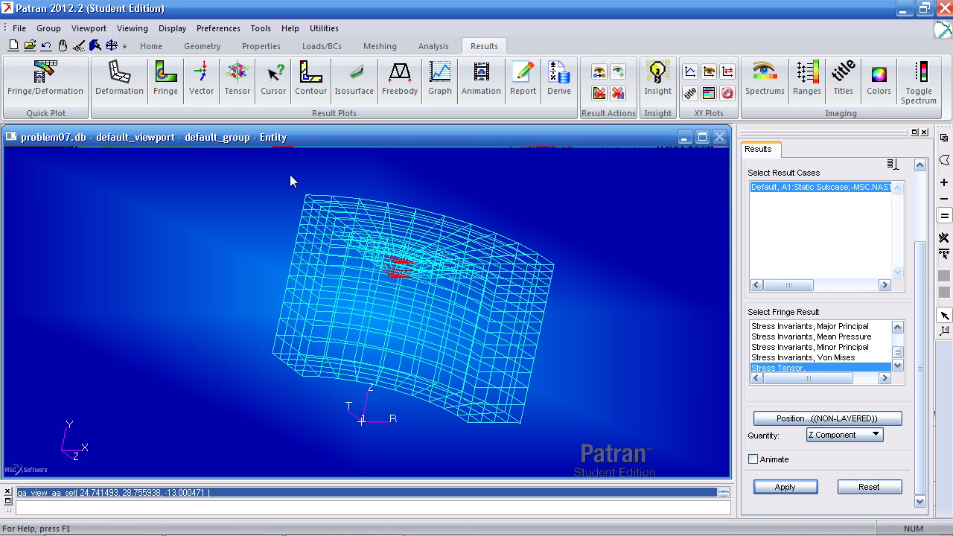
# - Plot the deformed shape from the Displacements, Translational result shown as Resultant
pyautogui.click(124, 87)
pyautogui.moveTo(921, 275); pyautogui.dragTo(895, 359)
pyautogui.click(812, 330)
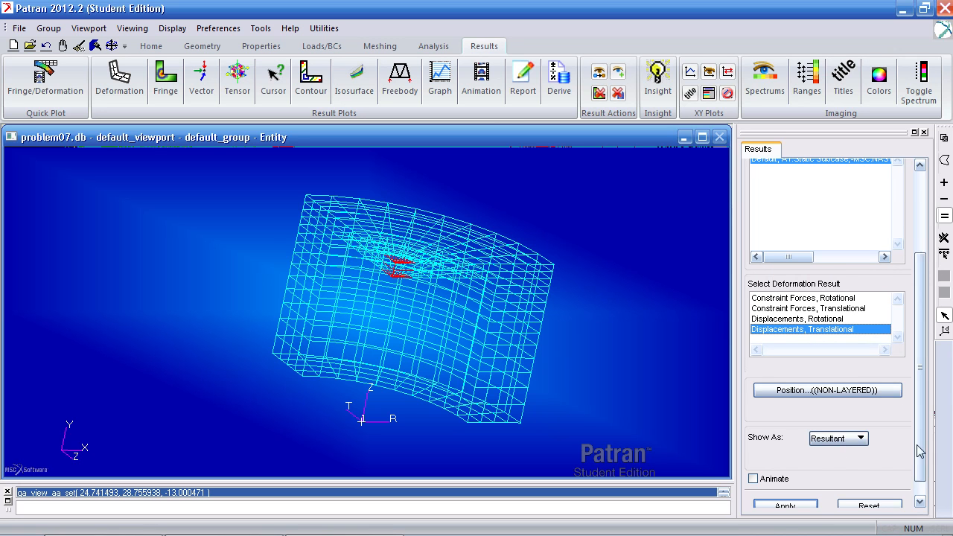
pyautogui.moveTo(917, 449); pyautogui.dragTo(917, 471)
pyautogui.click(798, 489)
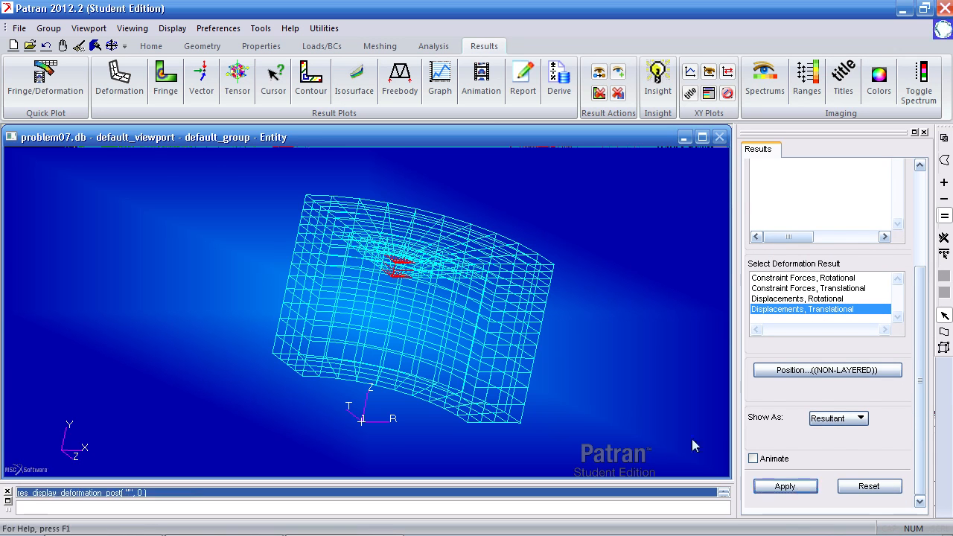
pyautogui.moveTo(616, 385); pyautogui.dragTo(625, 361, button='middle')
# - Turn off the undeformed shape in the deformation display attributes and replot the deformation
pyautogui.moveTo(921, 374); pyautogui.dragTo(894, 259)
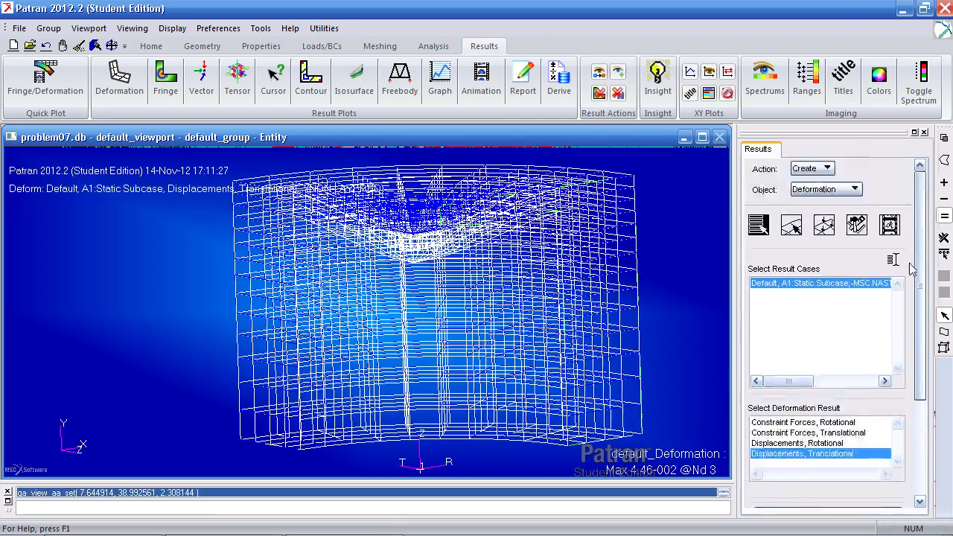
pyautogui.click(822, 227)
pyautogui.scroll(-3, 901, 297)
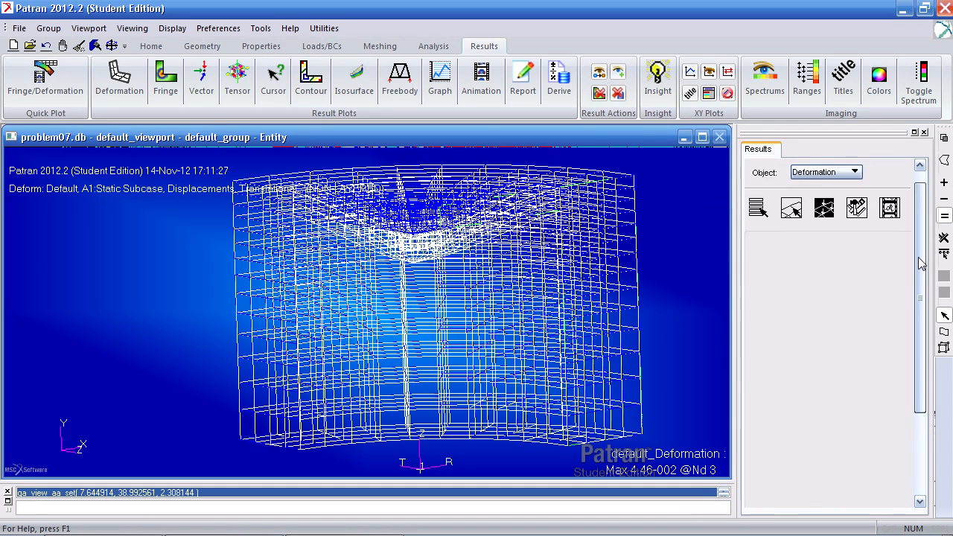
pyautogui.scroll(-1, 909, 333)
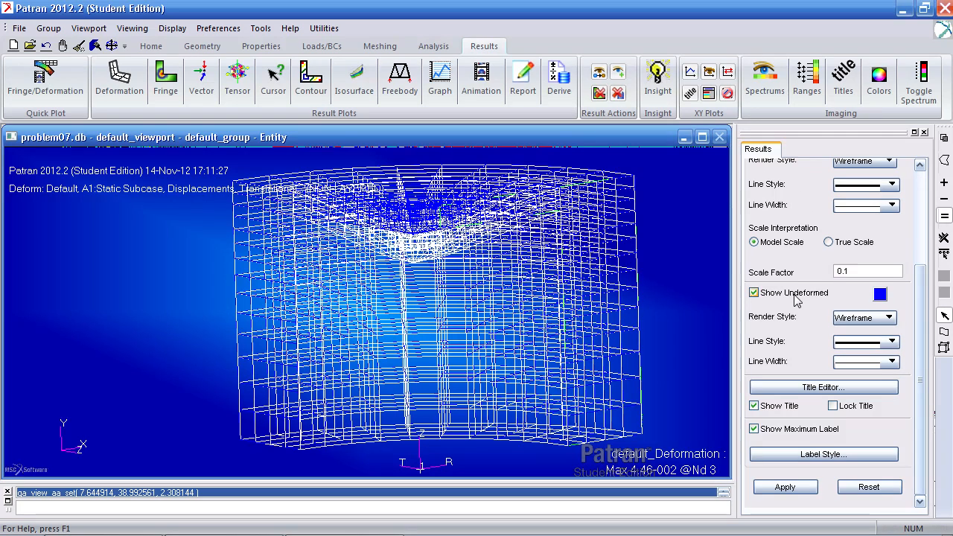
pyautogui.click(754, 292)
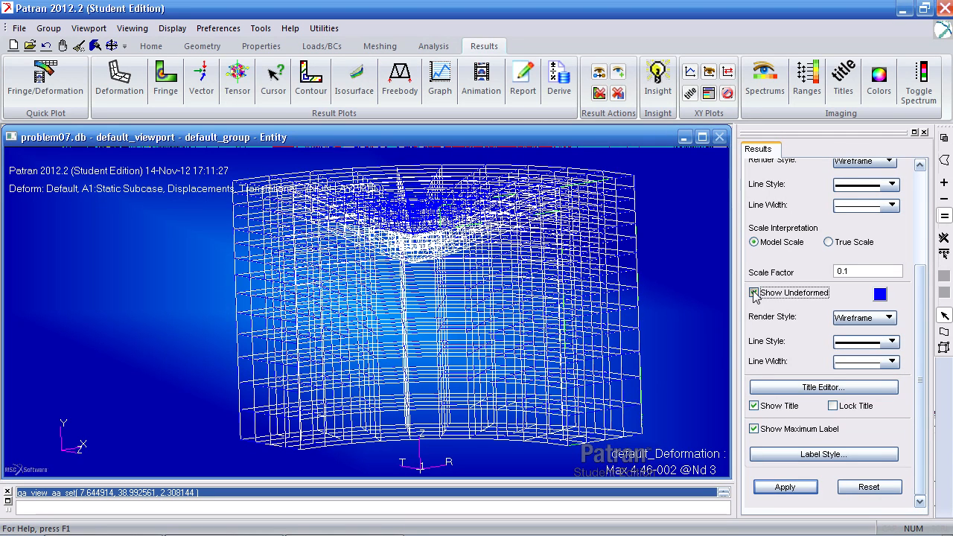
pyautogui.click(792, 484)
pyautogui.moveTo(692, 382); pyautogui.dragTo(644, 400, button='middle')
pyautogui.moveTo(307, 229); pyautogui.dragTo(426, 211, button='middle')
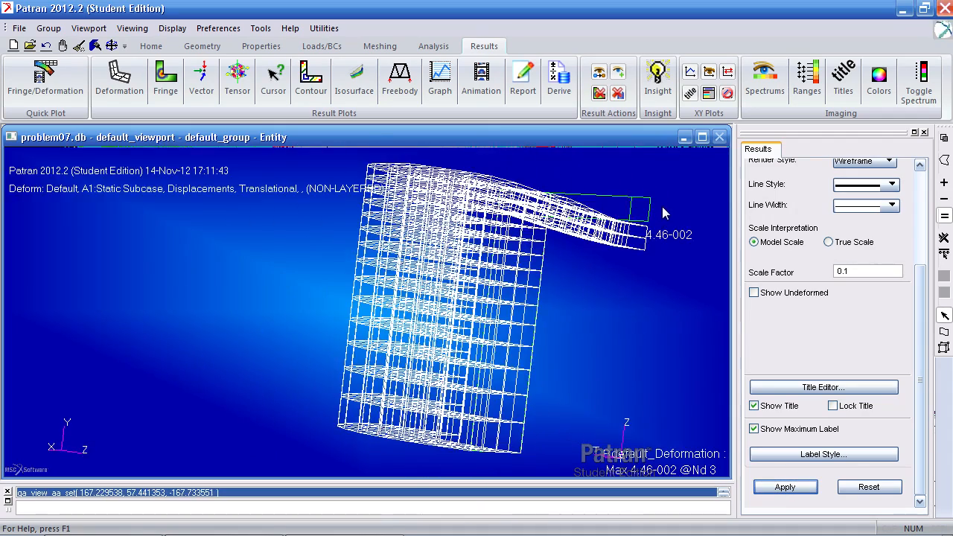
pyautogui.scroll(-2, 661, 209)
pyautogui.moveTo(661, 208); pyautogui.dragTo(639, 233, button='middle')
pyautogui.scroll(3, 638, 232)
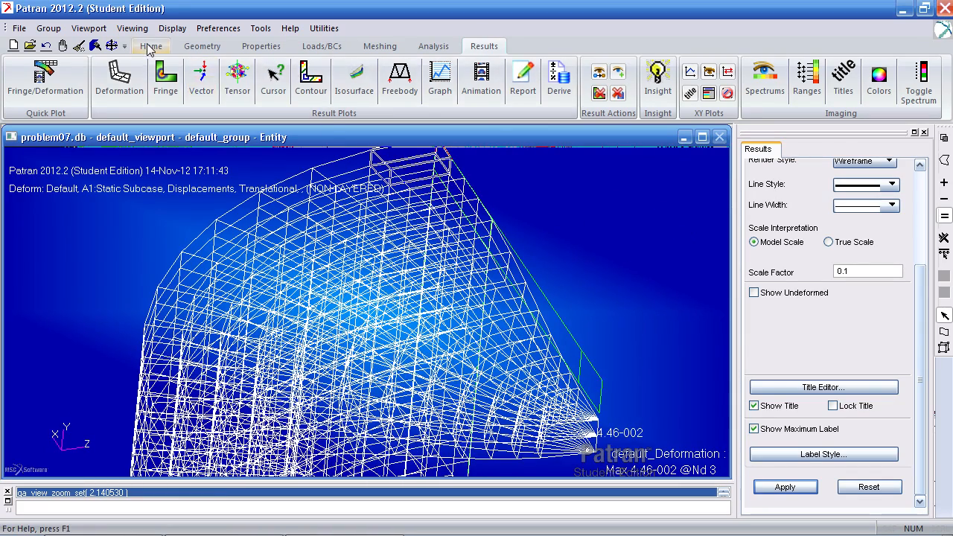
# - Hide the geometry, clean up the display and plot the deformation again
pyautogui.click(150, 46)
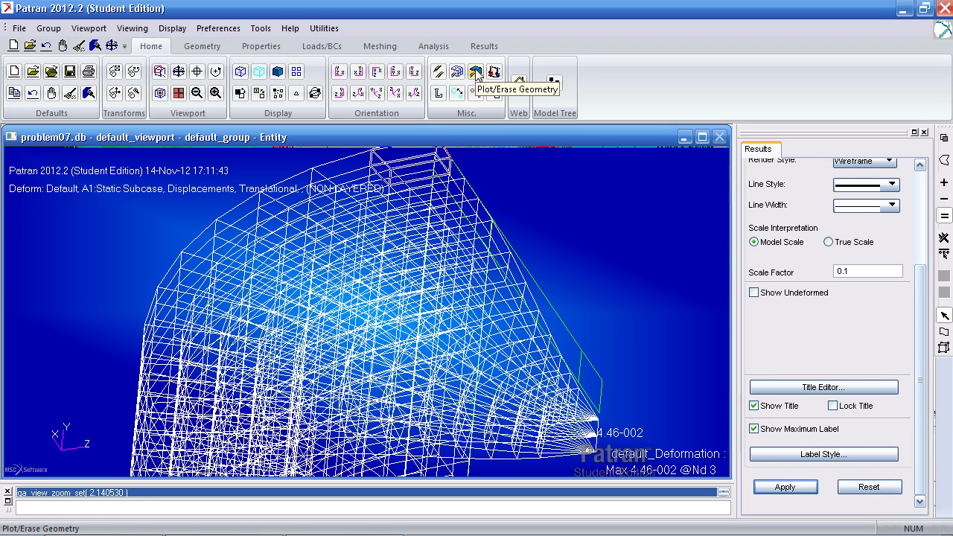
pyautogui.click(476, 73)
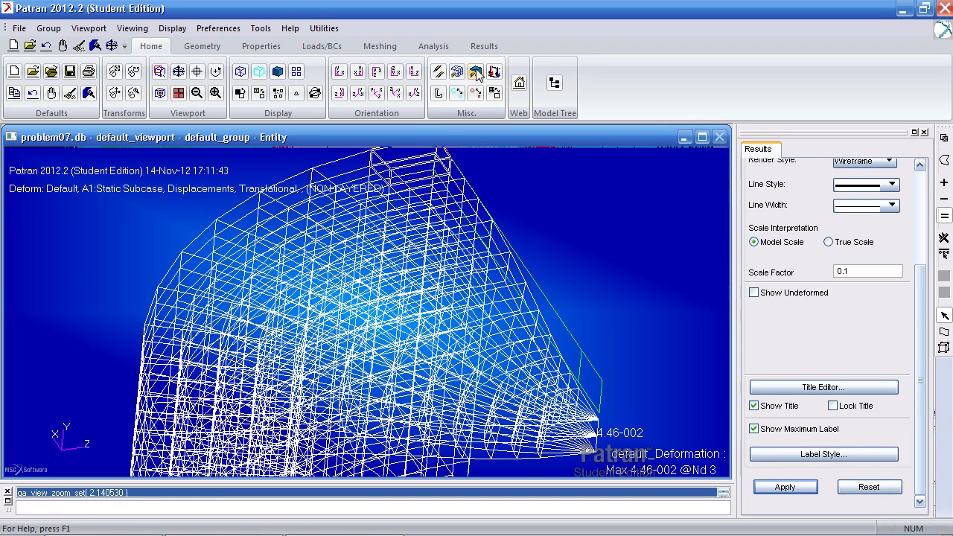
pyautogui.click(78, 47)
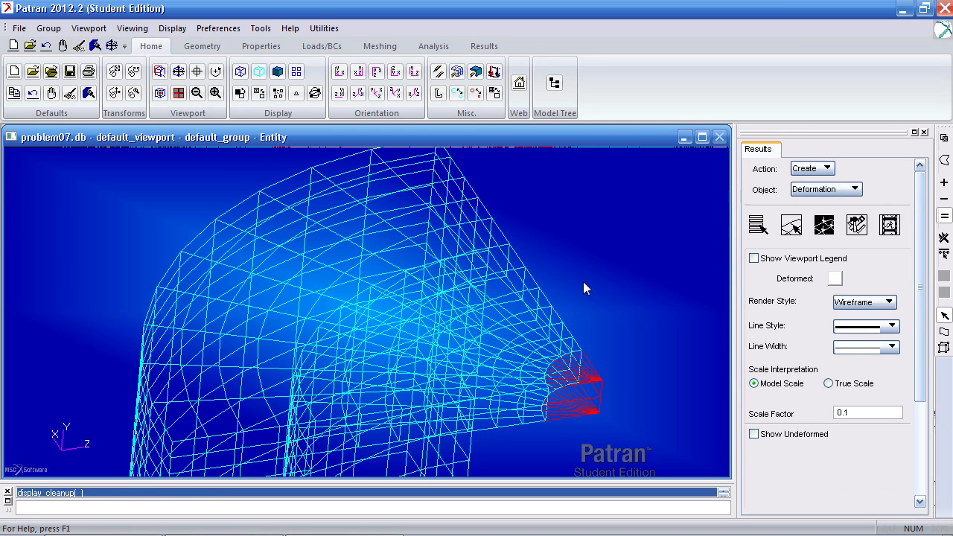
pyautogui.moveTo(917, 298); pyautogui.dragTo(891, 417)
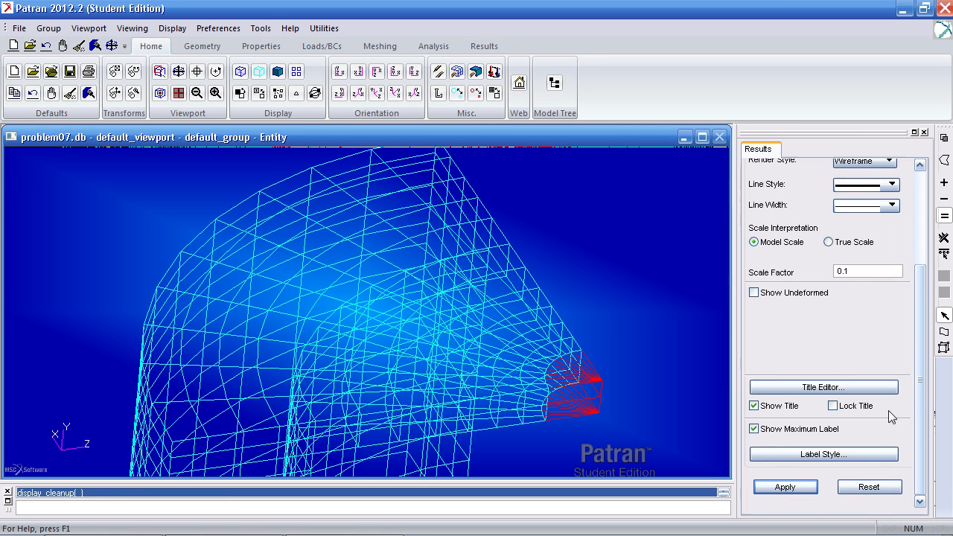
pyautogui.click(785, 486)
pyautogui.moveTo(693, 436)
pyautogui.mouseDown(button='middle')
pyautogui.moveTo(650, 377)
pyautogui.moveTo(566, 375)
pyautogui.moveTo(642, 375)
pyautogui.mouseUp(button='middle')
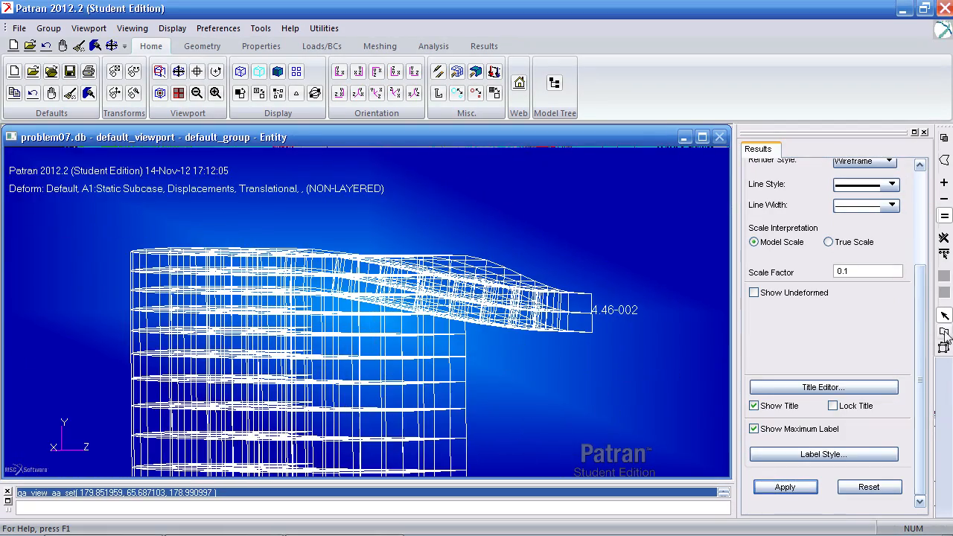
# - Set the deformed shape's render style to Shaded and replot the deformation
pyautogui.moveTo(922, 340); pyautogui.dragTo(917, 251)
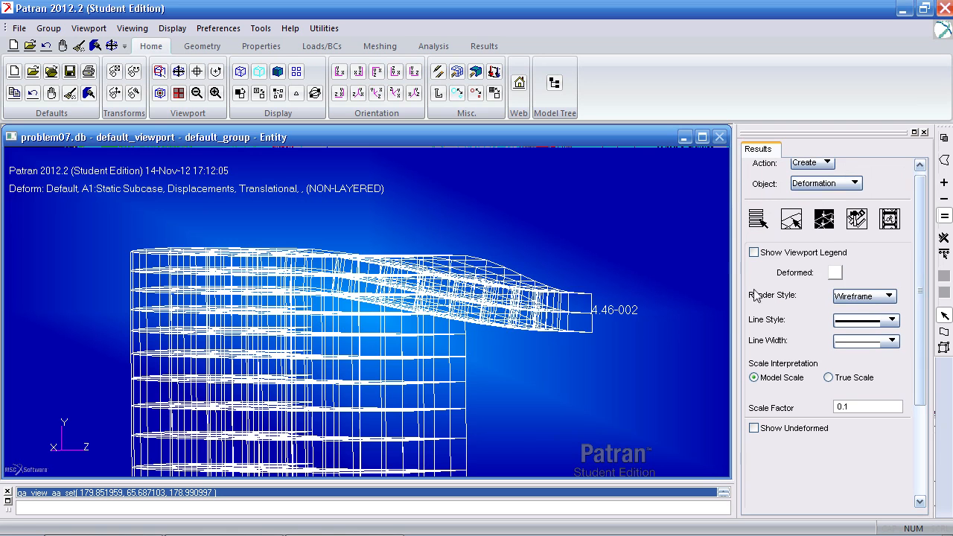
pyautogui.moveTo(566, 342); pyautogui.dragTo(510, 333, button='middle')
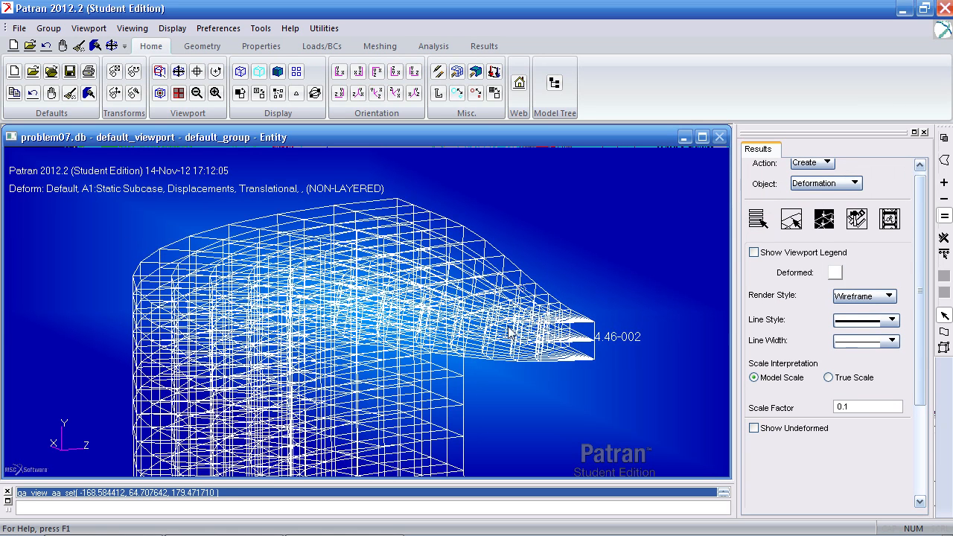
pyautogui.click(889, 297)
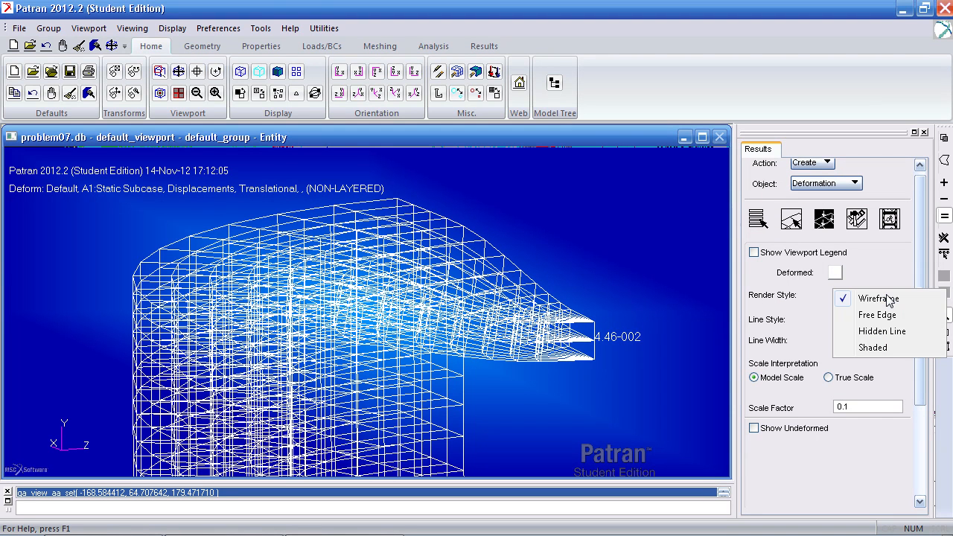
pyautogui.click(885, 348)
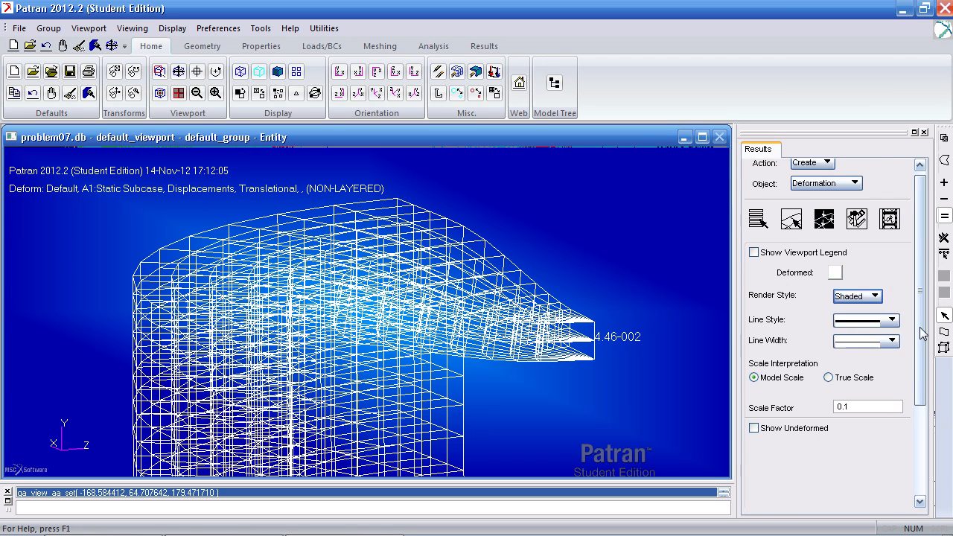
pyautogui.scroll(-3, 906, 421)
pyautogui.click(791, 485)
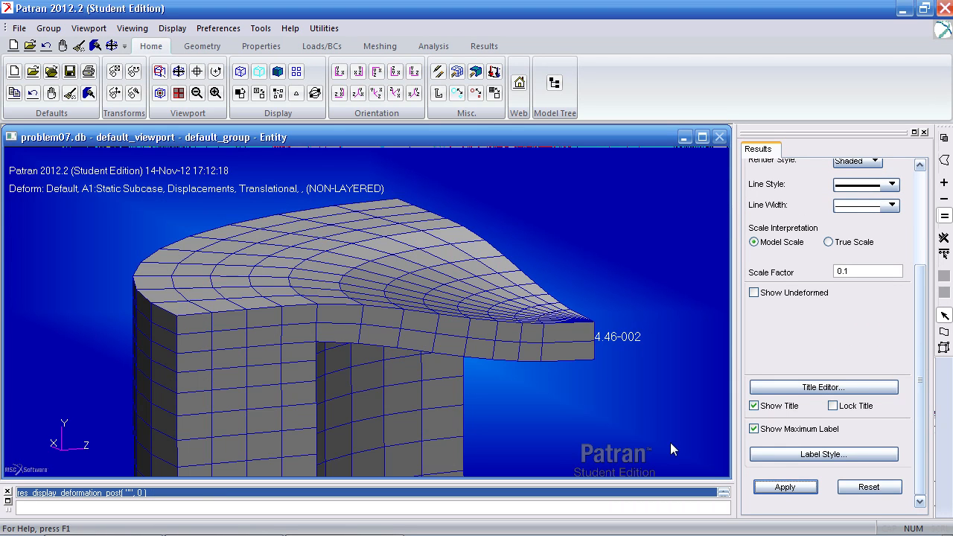
pyautogui.moveTo(585, 409)
pyautogui.mouseDown(button='middle')
pyautogui.moveTo(570, 416)
pyautogui.moveTo(609, 391)
pyautogui.mouseUp(button='middle')
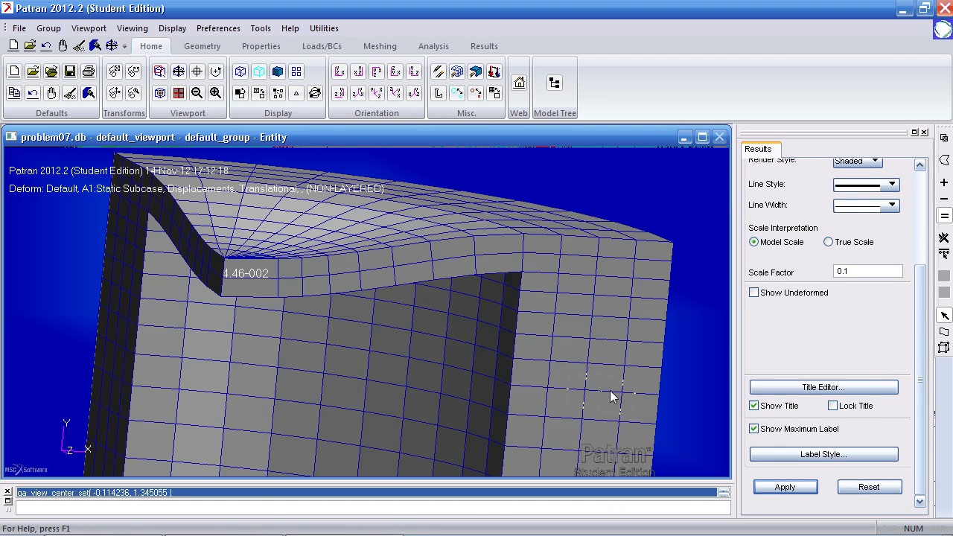
# - Set the deformed shape's render style to Hidden Line and replot the deformation
pyautogui.scroll(3, 913, 298)
pyautogui.click(860, 244)
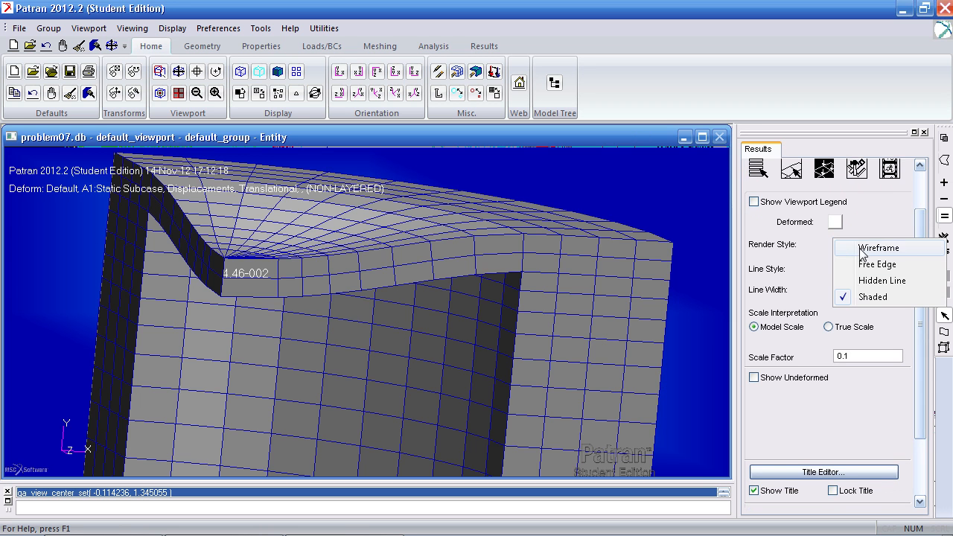
pyautogui.click(868, 280)
pyautogui.scroll(-3, 867, 320)
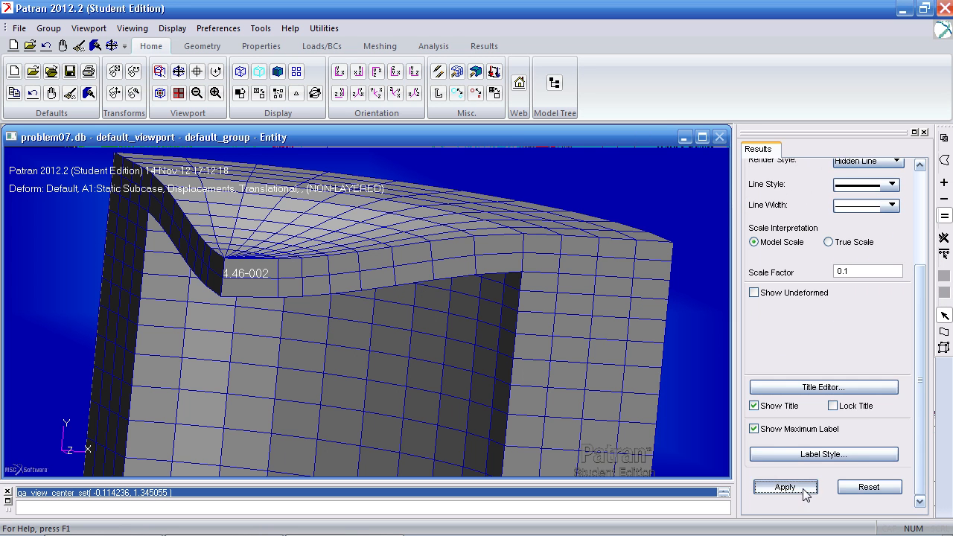
pyautogui.click(786, 487)
pyautogui.moveTo(629, 402)
pyautogui.mouseDown(button='middle')
pyautogui.moveTo(643, 388)
pyautogui.moveTo(693, 394)
pyautogui.moveTo(635, 395)
pyautogui.mouseUp(button='middle')
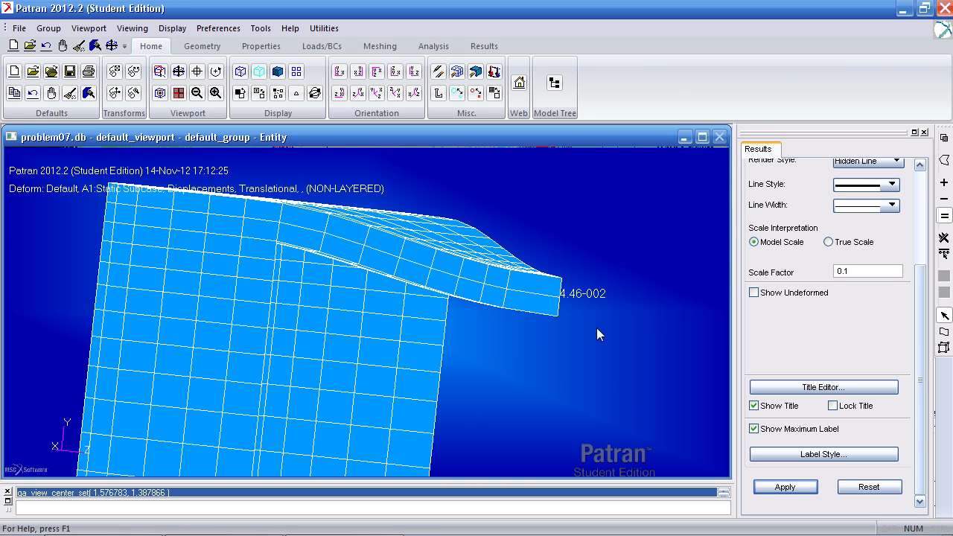
# - Set the deformation label format to Fixed and replot to inspect the maximum displacement label at the plate centre
pyautogui.click(825, 454)
pyautogui.click(744, 120)
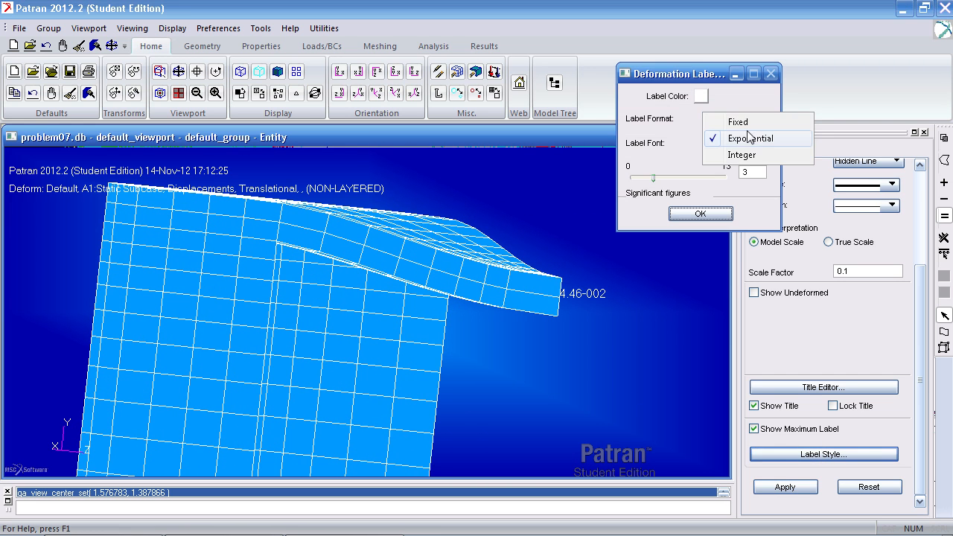
pyautogui.click(753, 125)
pyautogui.moveTo(648, 181); pyautogui.dragTo(656, 181)
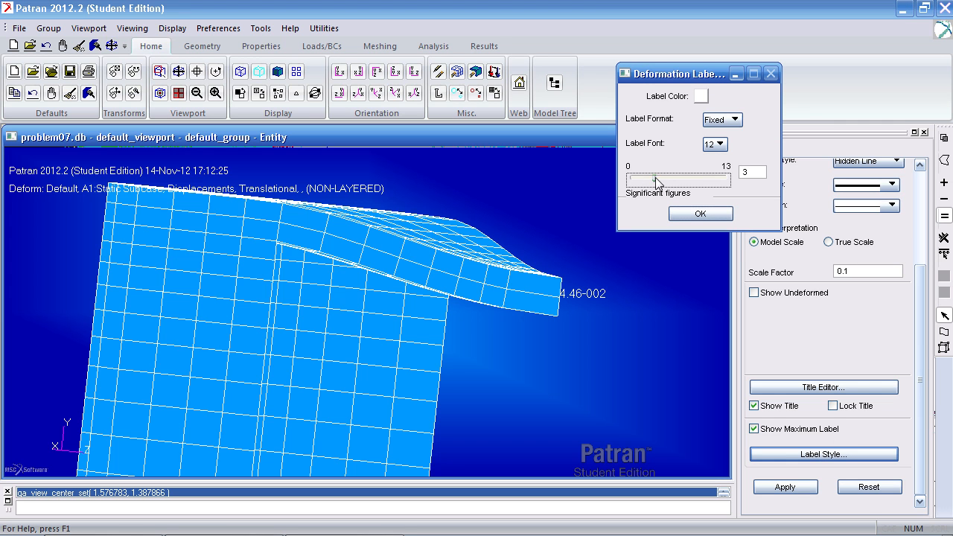
pyautogui.click(707, 214)
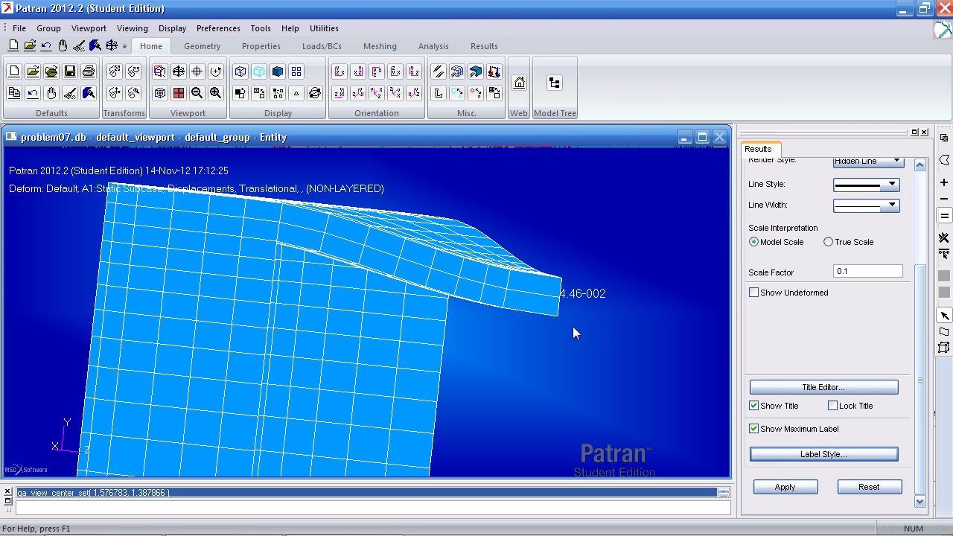
pyautogui.click(784, 487)
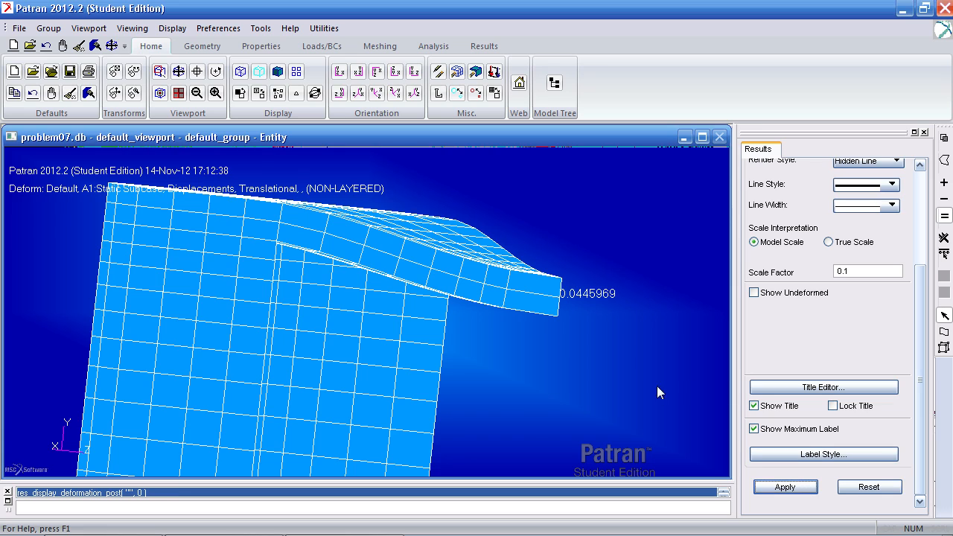
pyautogui.scroll(5, 634, 348)
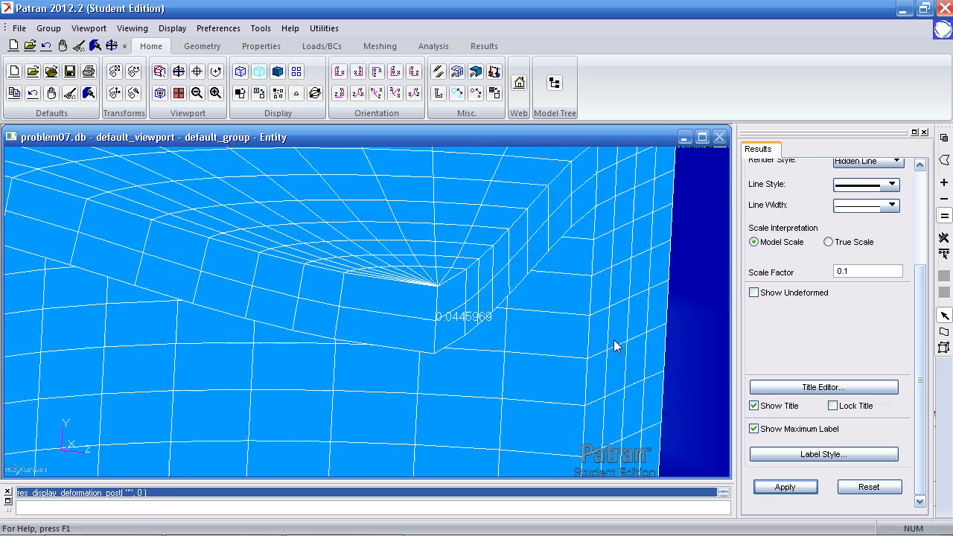
pyautogui.scroll(-5, 588, 346)
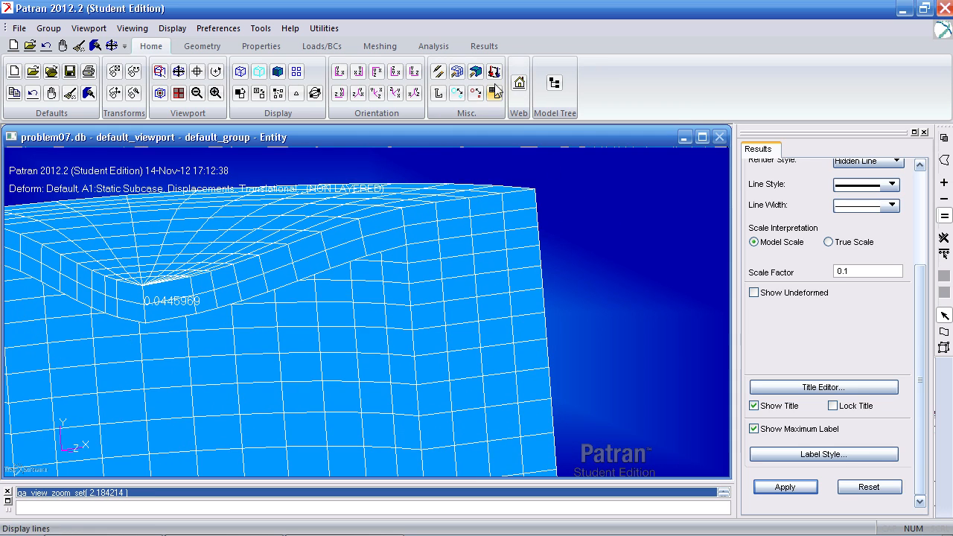
# - Plot a fringe of the Stress Tensor's X Component for the static subcase on the deformed model
pyautogui.click(484, 46)
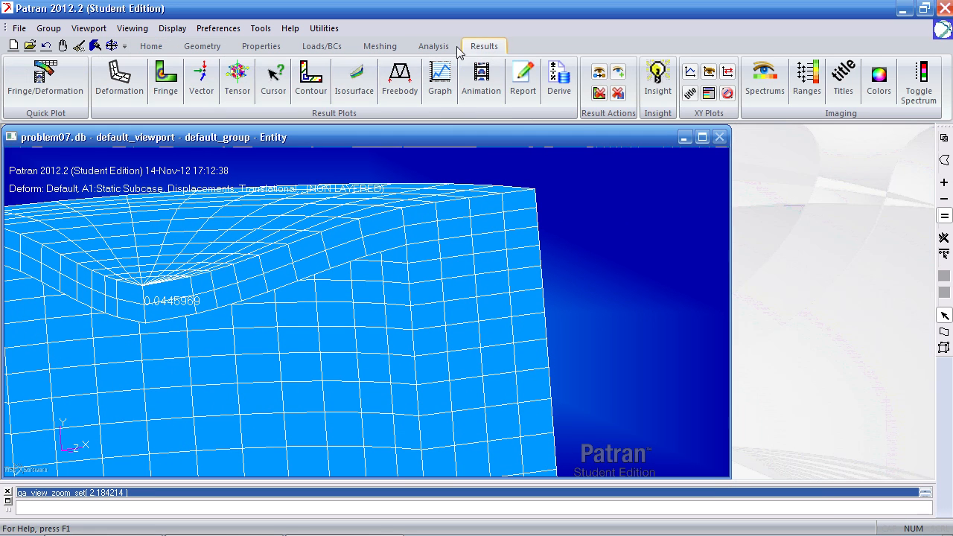
pyautogui.click(164, 89)
pyautogui.scroll(-3, 923, 307)
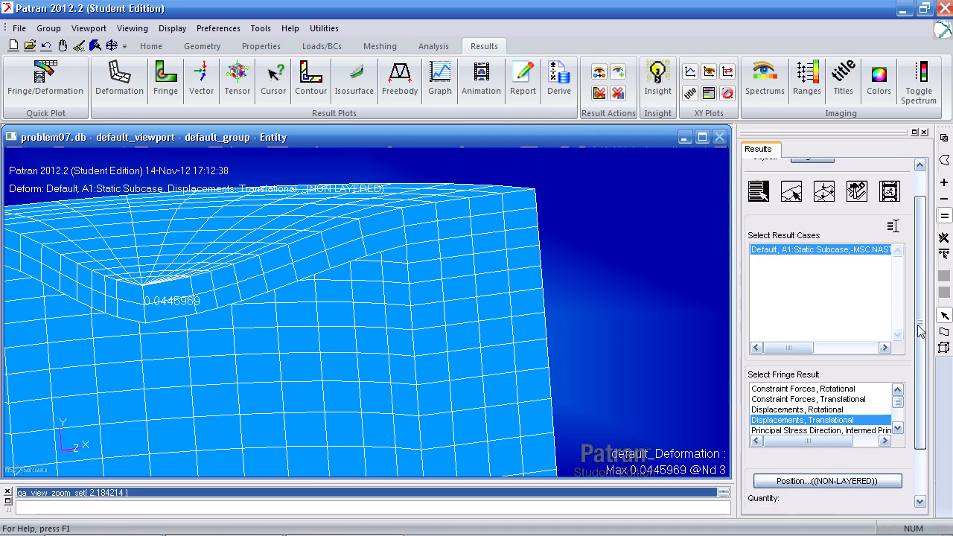
pyautogui.moveTo(898, 361); pyautogui.dragTo(899, 374)
pyautogui.click(861, 370)
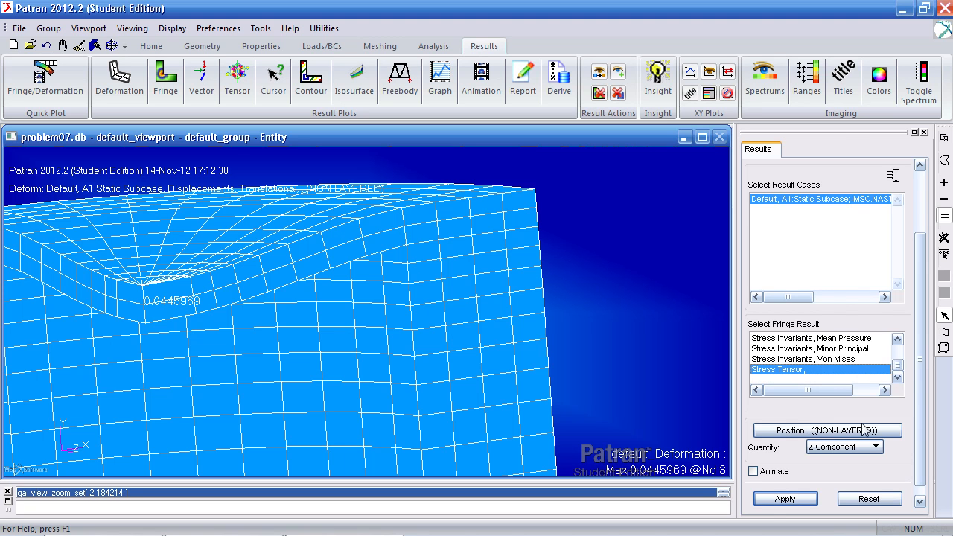
pyautogui.click(864, 447)
pyautogui.click(866, 117)
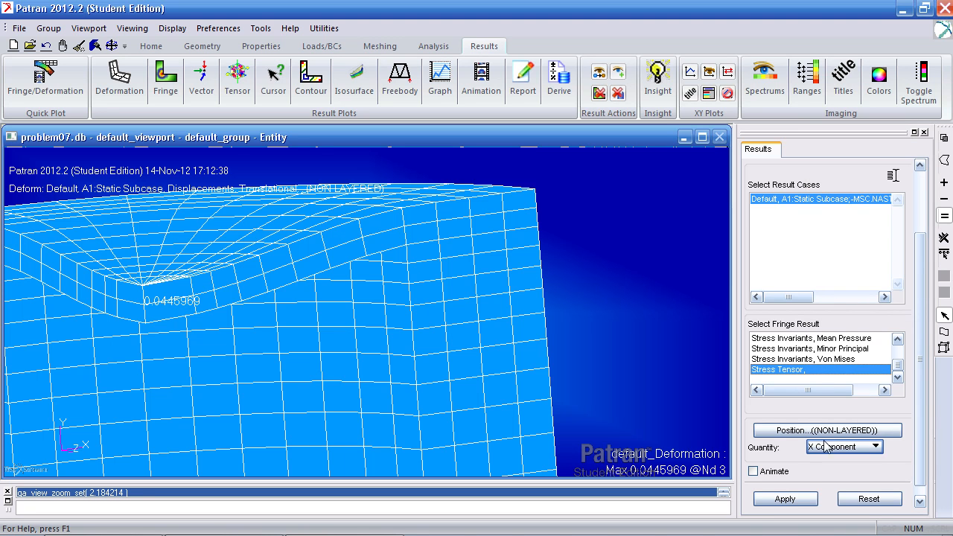
pyautogui.click(786, 499)
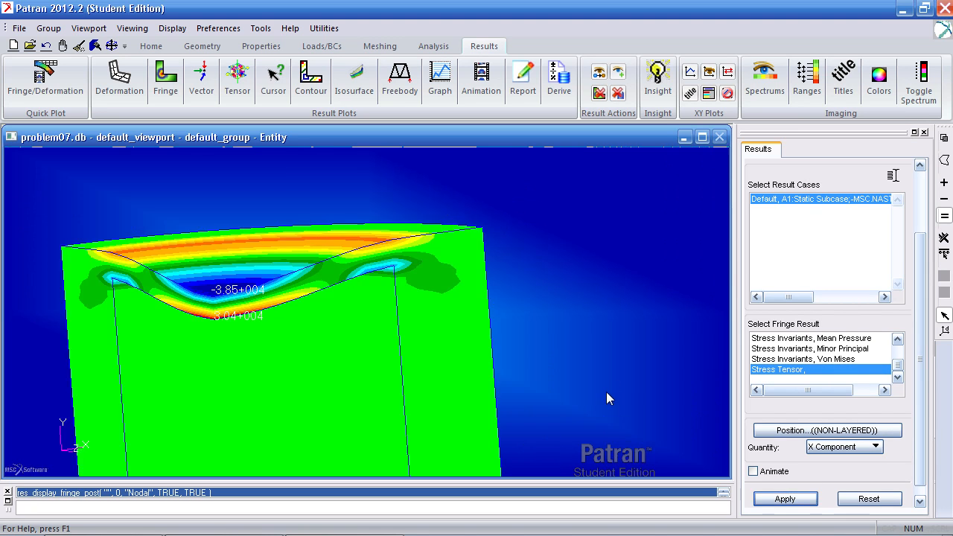
pyautogui.moveTo(583, 402); pyautogui.dragTo(654, 368, button='middle')
# - Set the fringe label format to Fixed with 11 significant figures and replot to inspect the maximum and minimum stress labels
pyautogui.moveTo(917, 345); pyautogui.dragTo(912, 267)
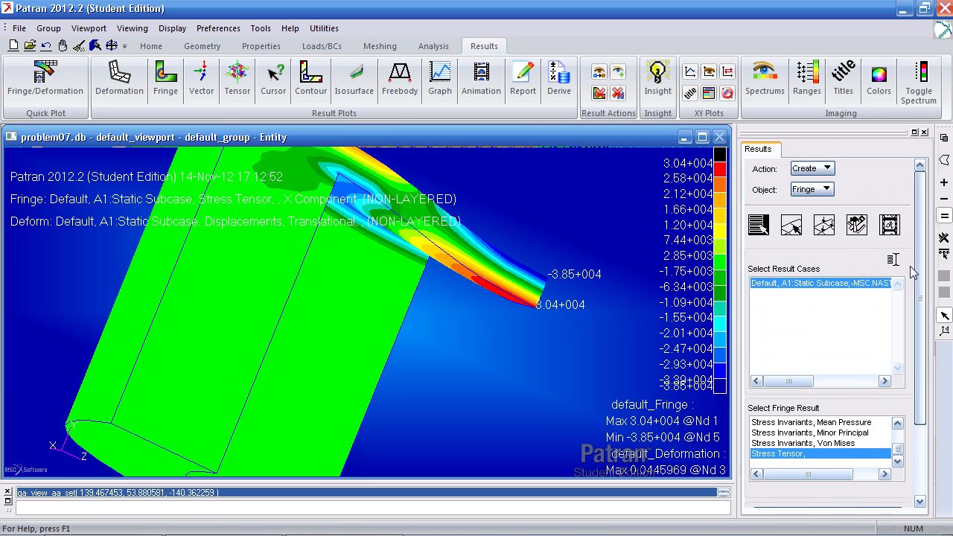
pyautogui.click(824, 226)
pyautogui.scroll(-5, 856, 422)
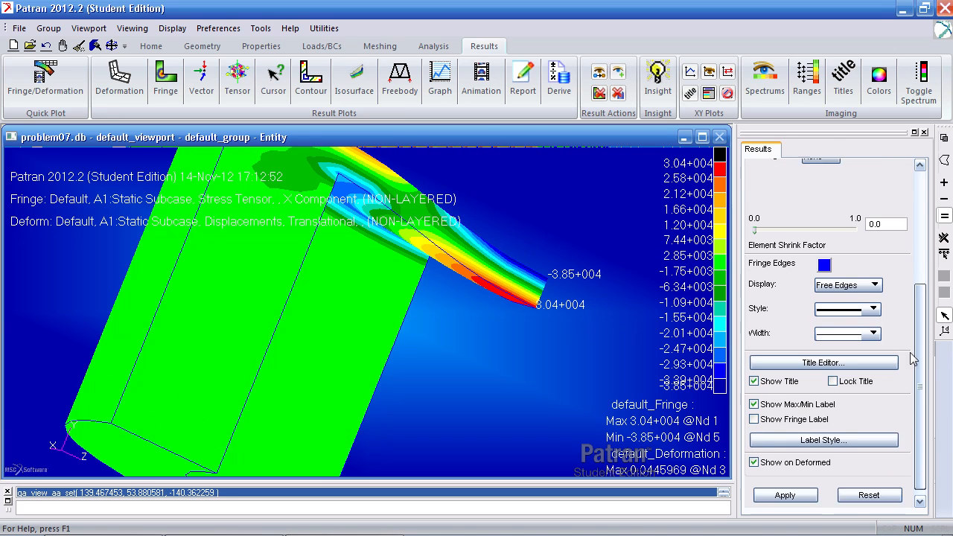
pyautogui.click(857, 430)
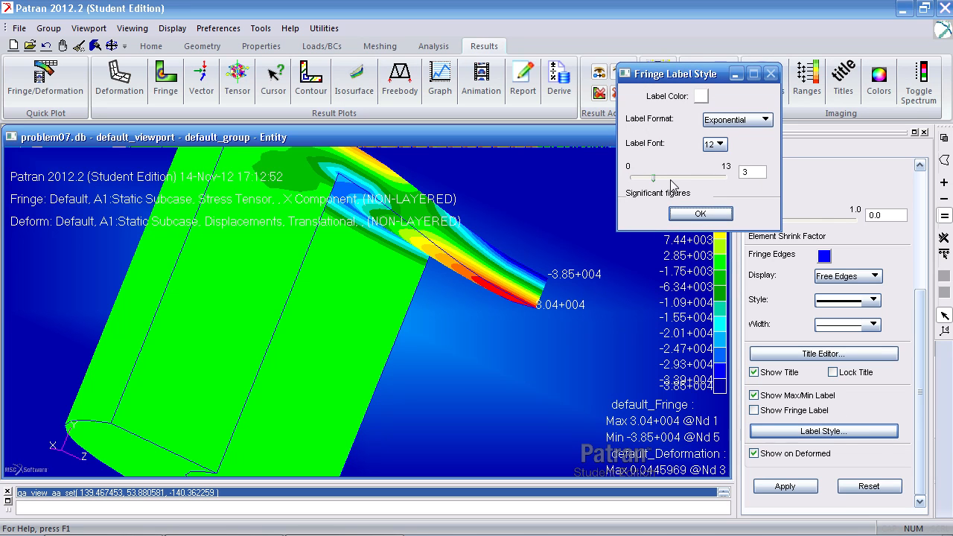
pyautogui.moveTo(654, 181); pyautogui.dragTo(667, 181)
pyautogui.click(739, 120)
pyautogui.click(738, 122)
pyautogui.click(700, 214)
pyautogui.click(849, 431)
pyautogui.click(677, 181)
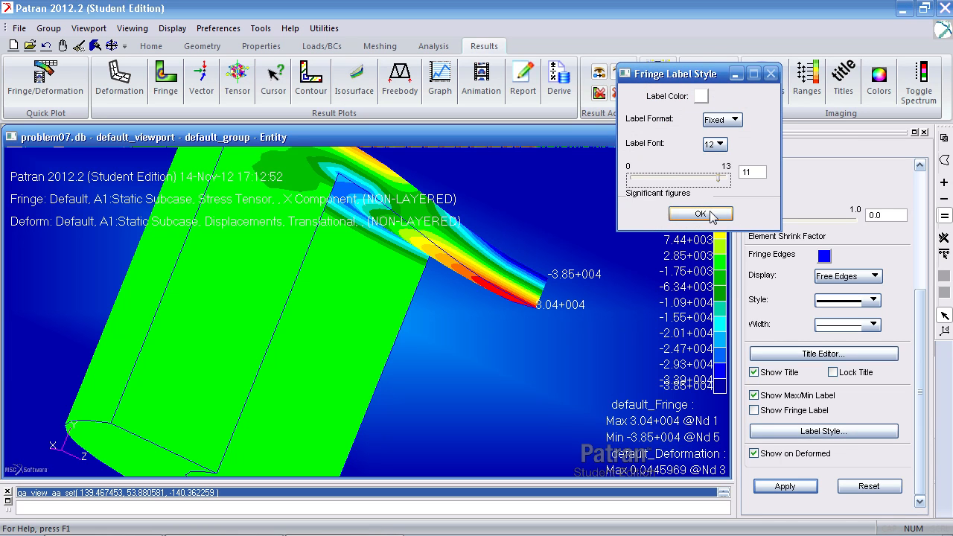
pyautogui.click(700, 214)
pyautogui.click(786, 487)
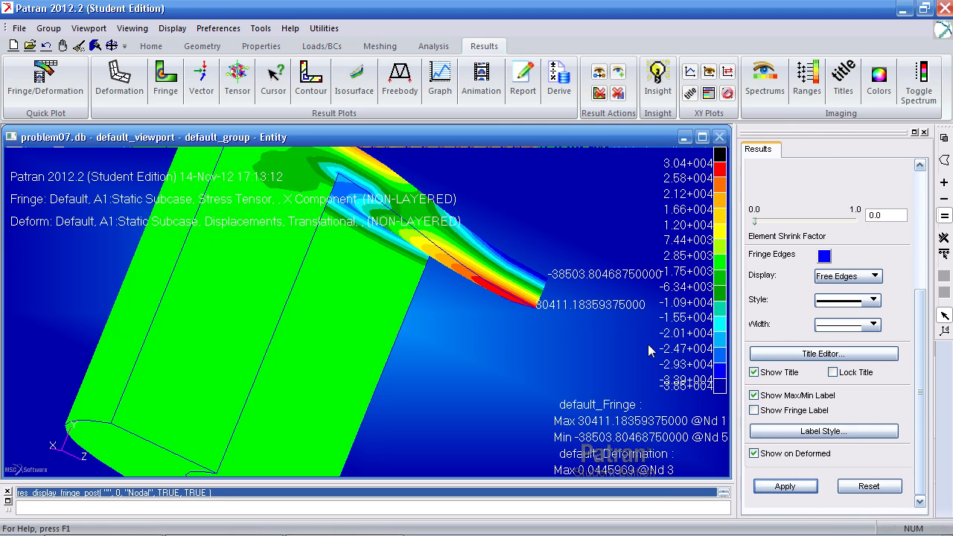
pyautogui.moveTo(642, 344); pyautogui.dragTo(603, 340, button='middle')
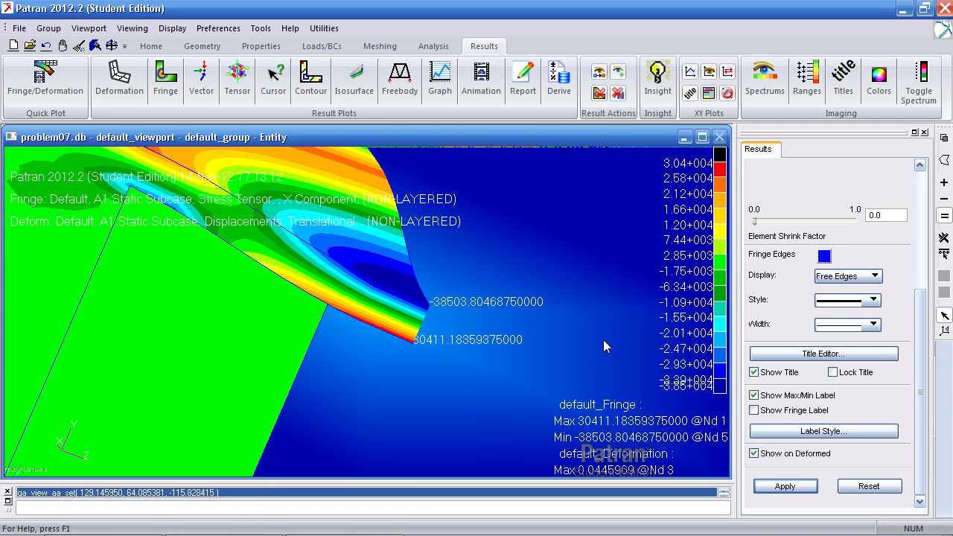
# - Clean up the results display and save the problem07 database
pyautogui.click(165, 82)
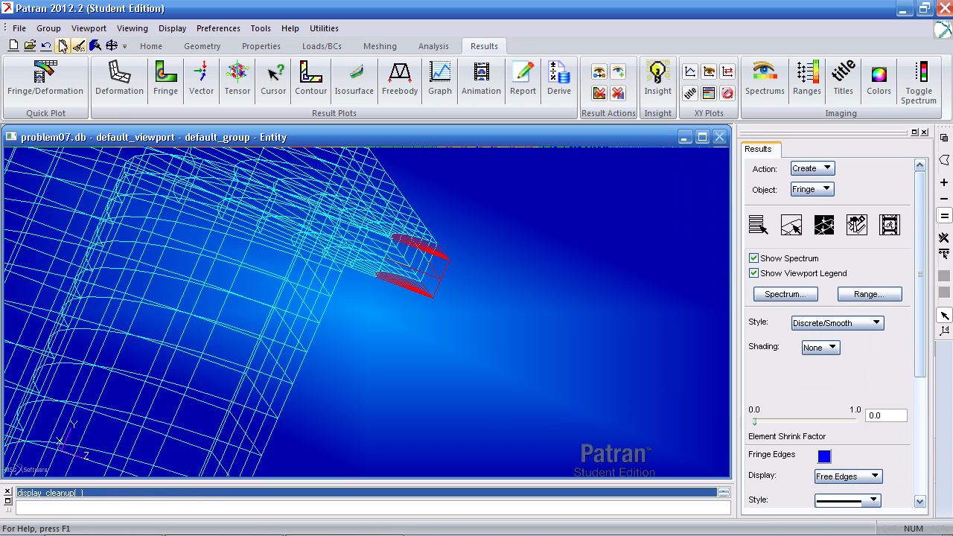
pyautogui.click(19, 28)
pyautogui.click(43, 110)
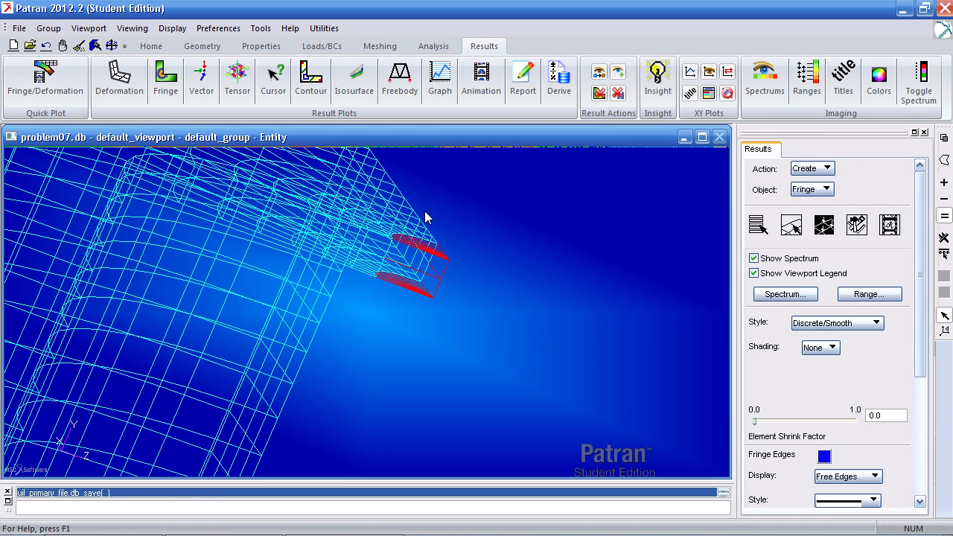